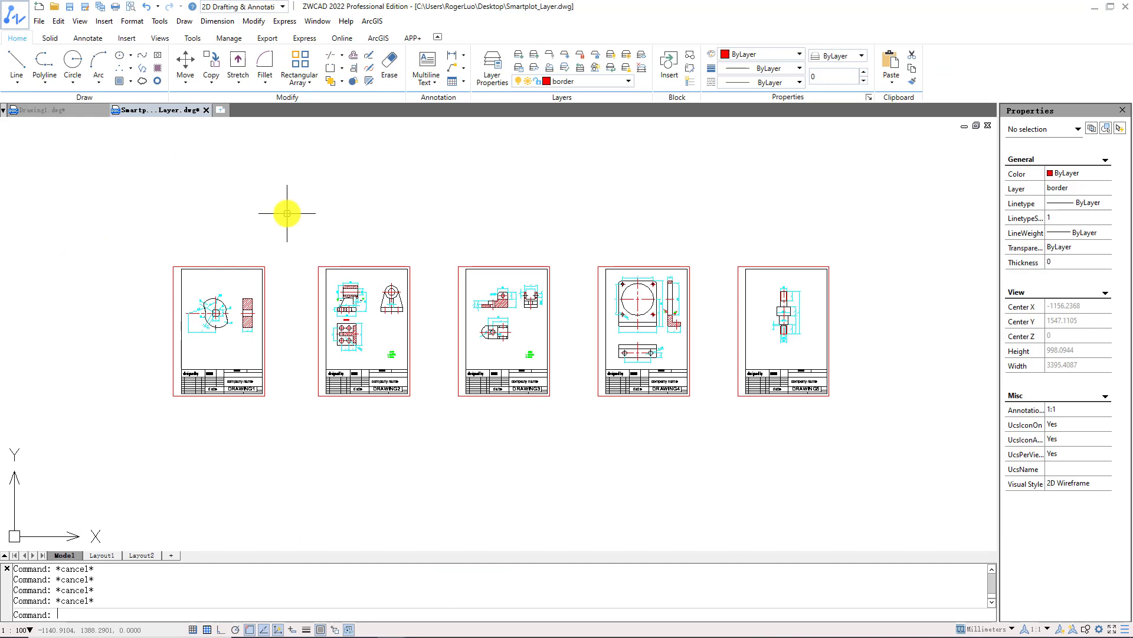
Look over the File menu and Export tab, then launch SMARTPLOT from the command line.
left_click(39, 21)
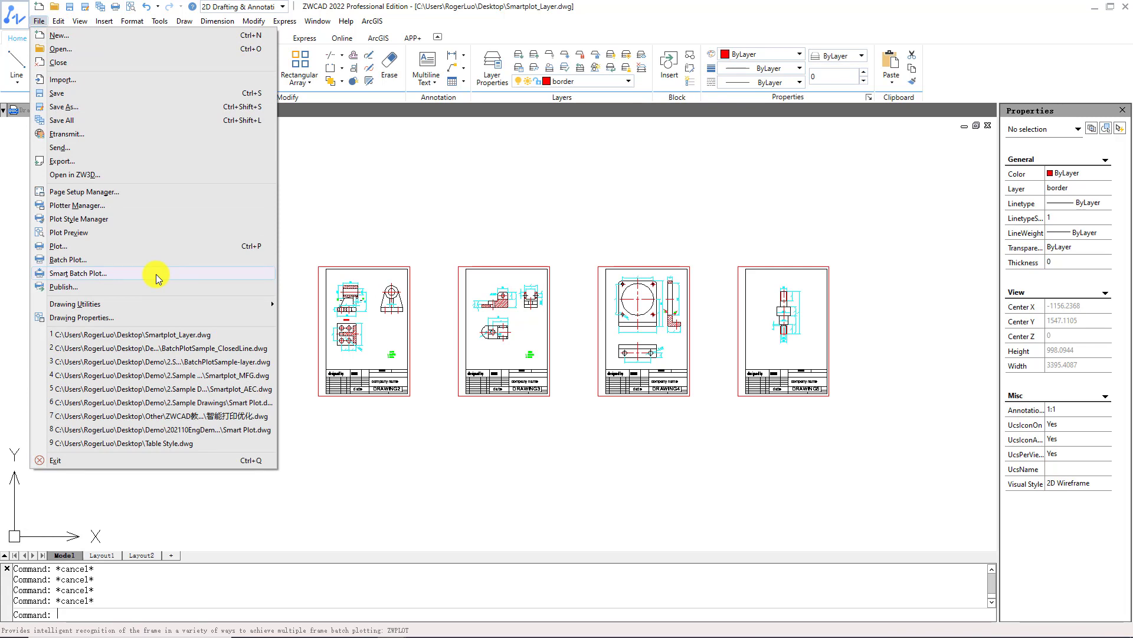
left_click(156, 274)
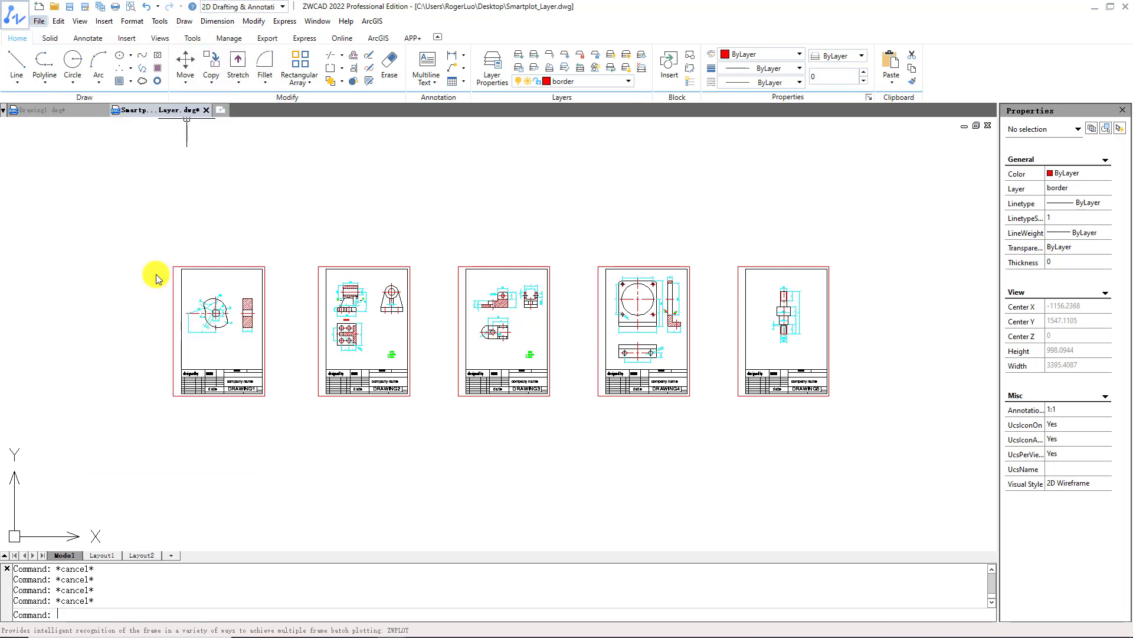
left_click(267, 39)
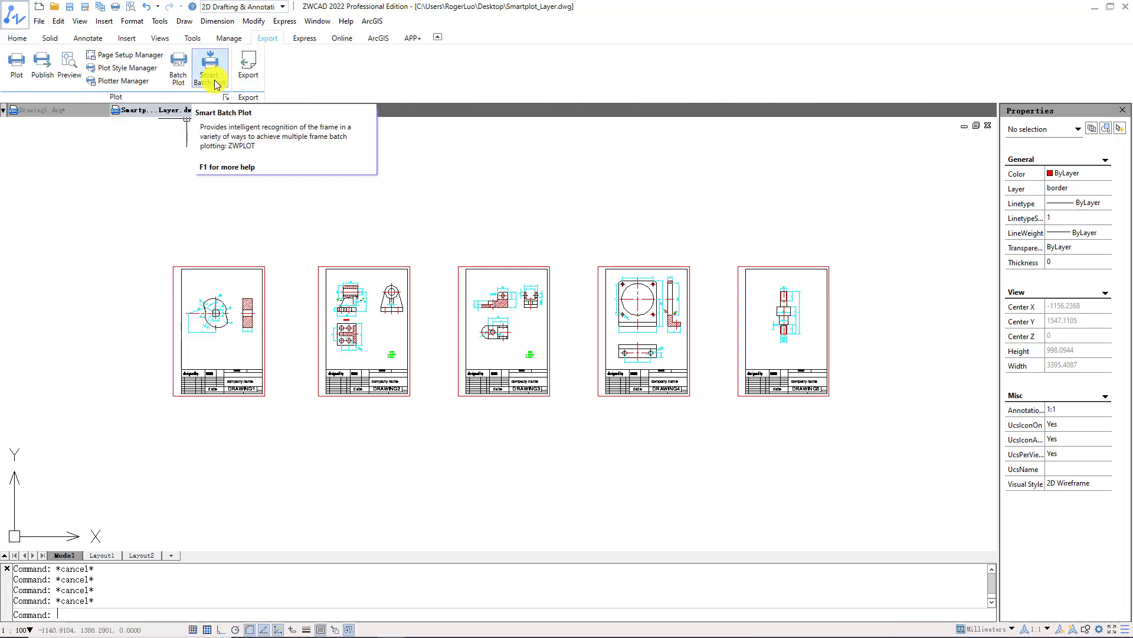
type("s")
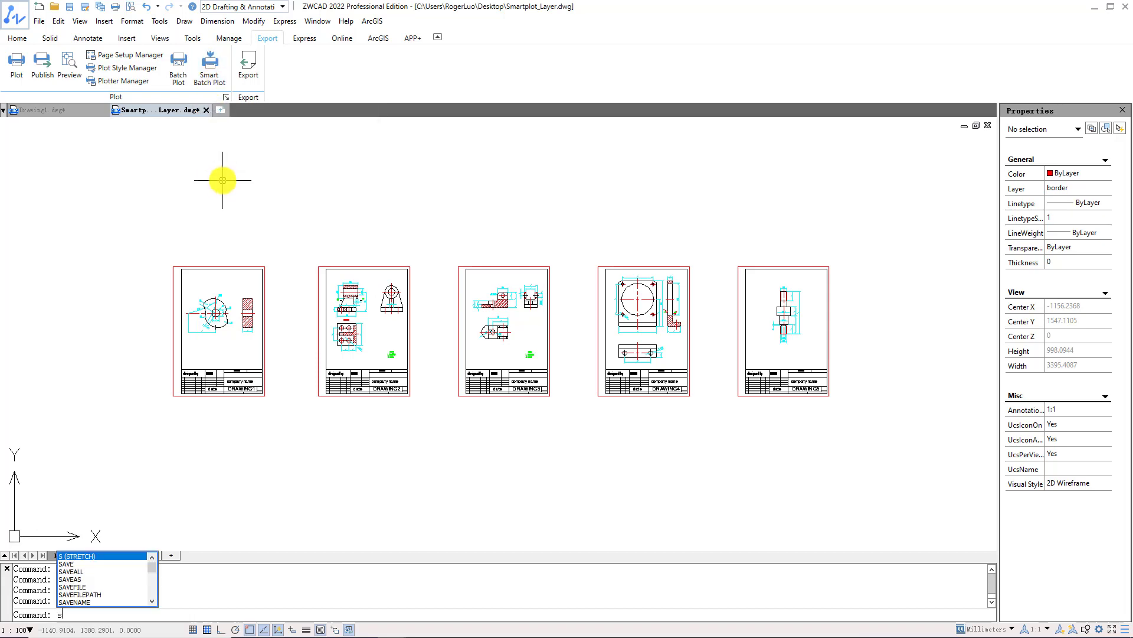
type("martplot")
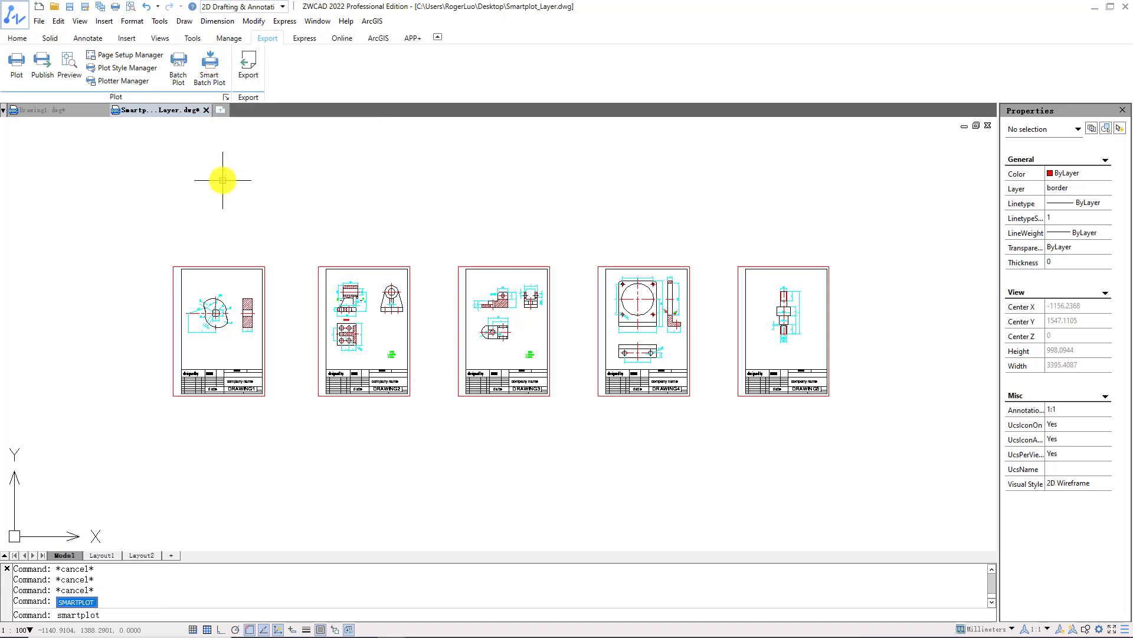
key("Return")
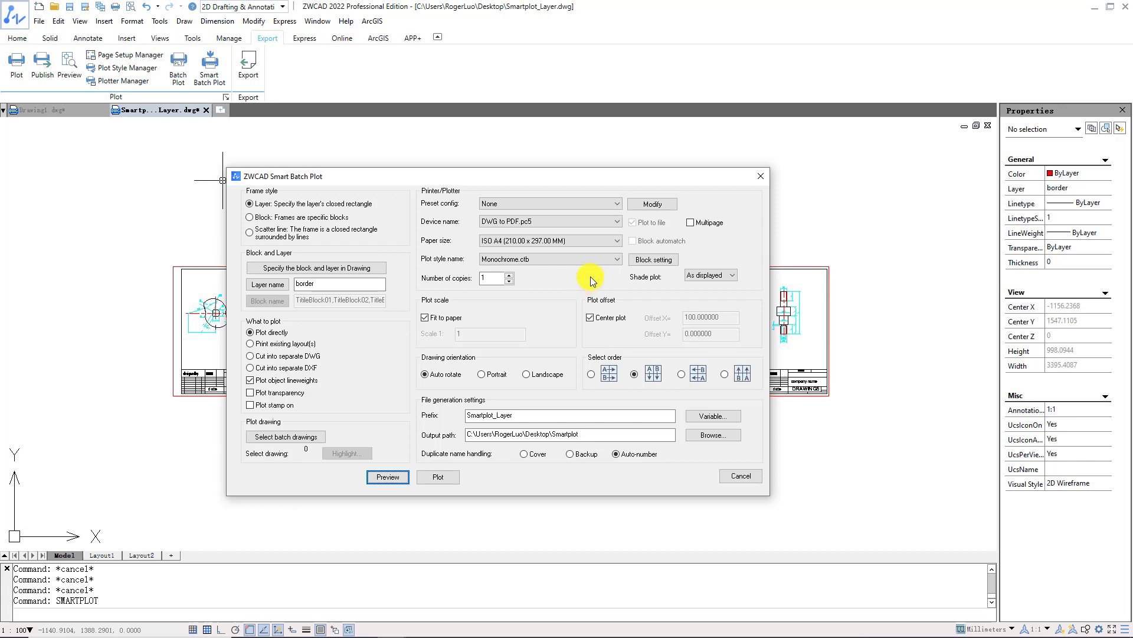
Keep DWG to PDF.pc5, ISO A4 and Monochrome.ctb, leave Fit to paper on, and centre the plot.
left_click(614, 223)
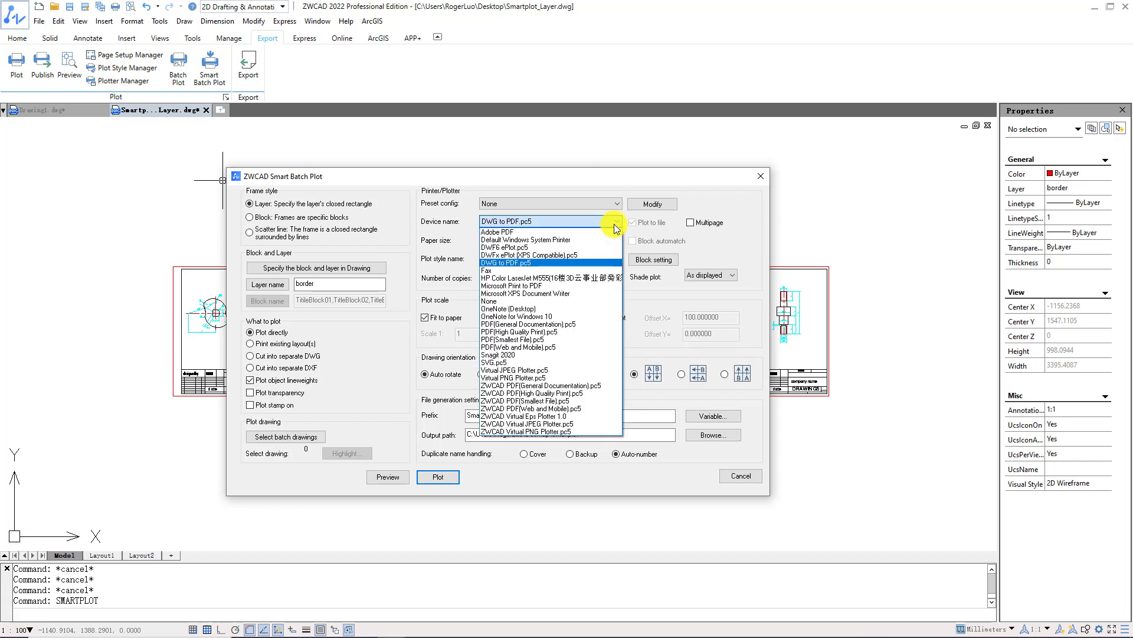
left_click(593, 262)
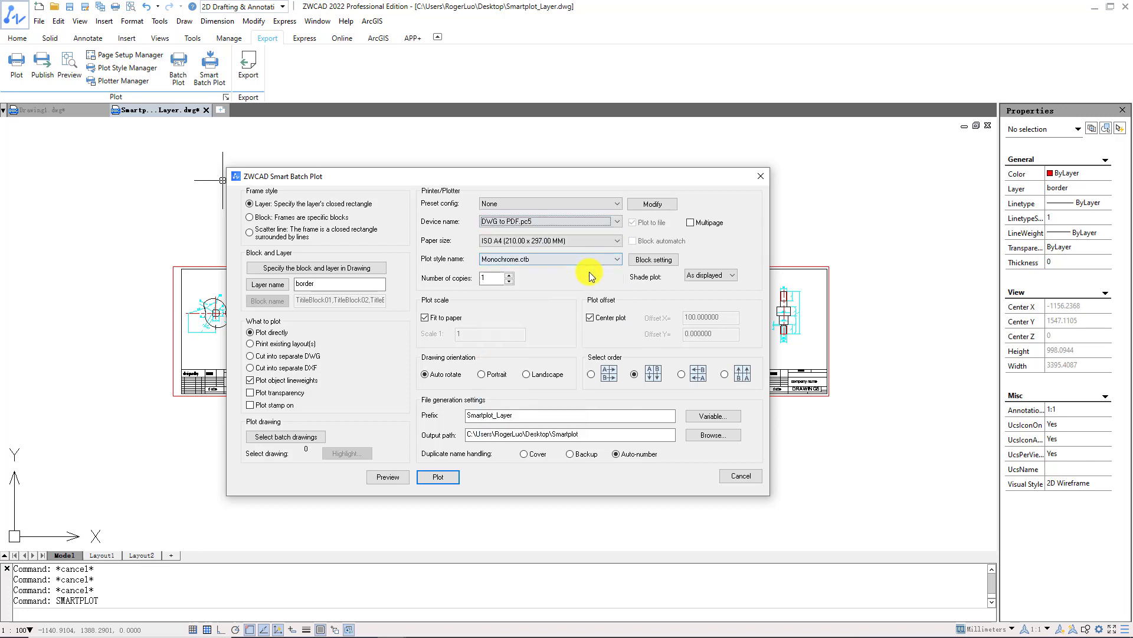
left_click(611, 241)
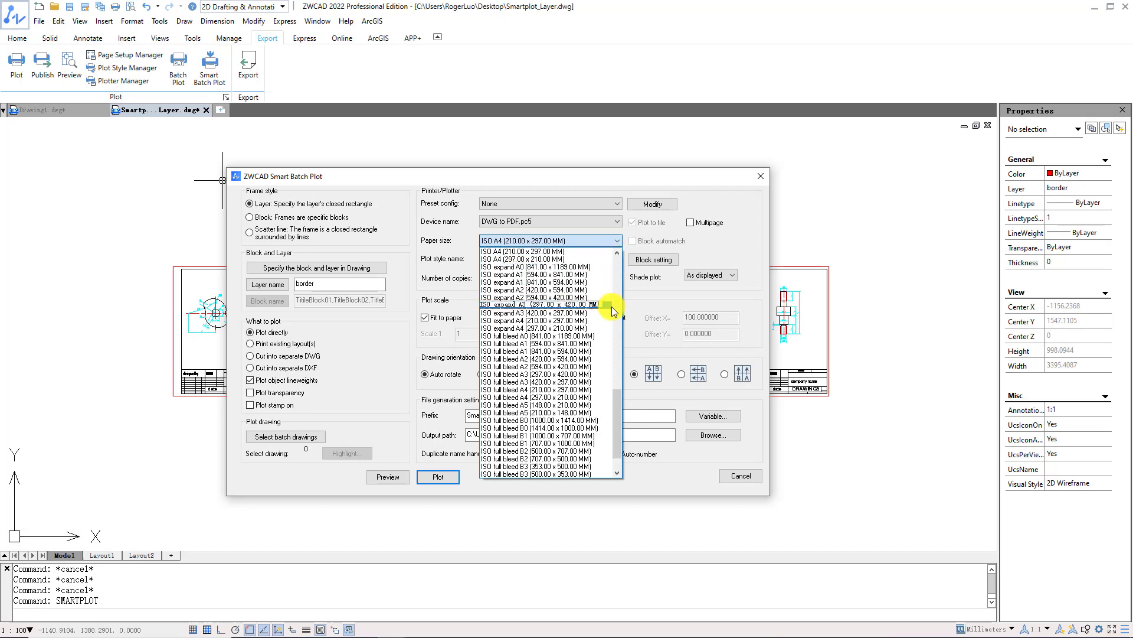
left_click(608, 251)
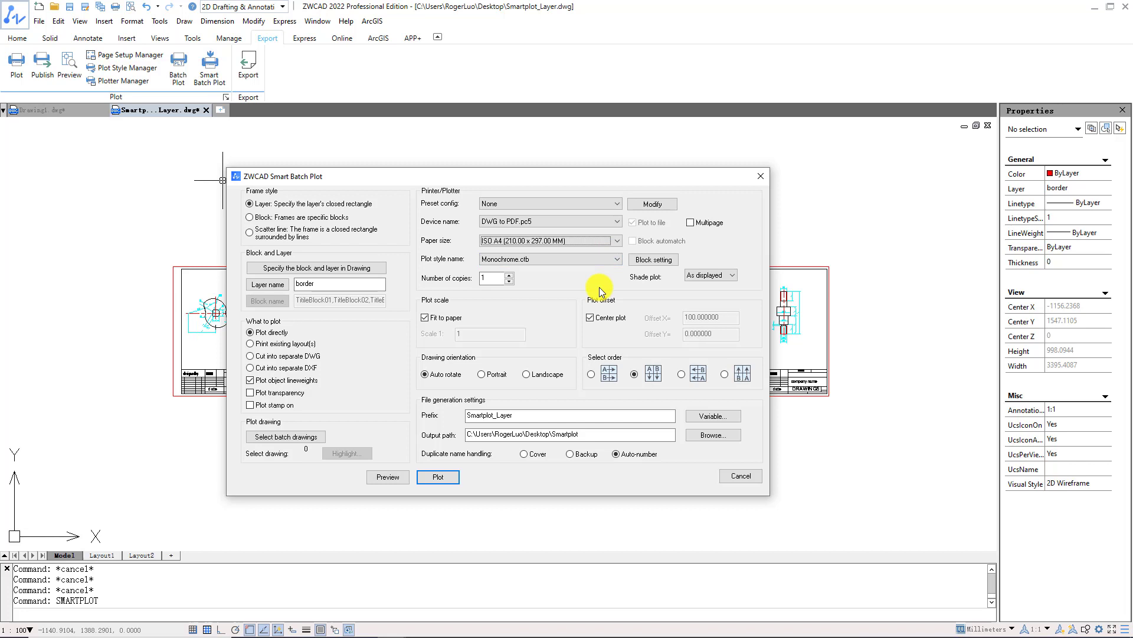
left_click(608, 260)
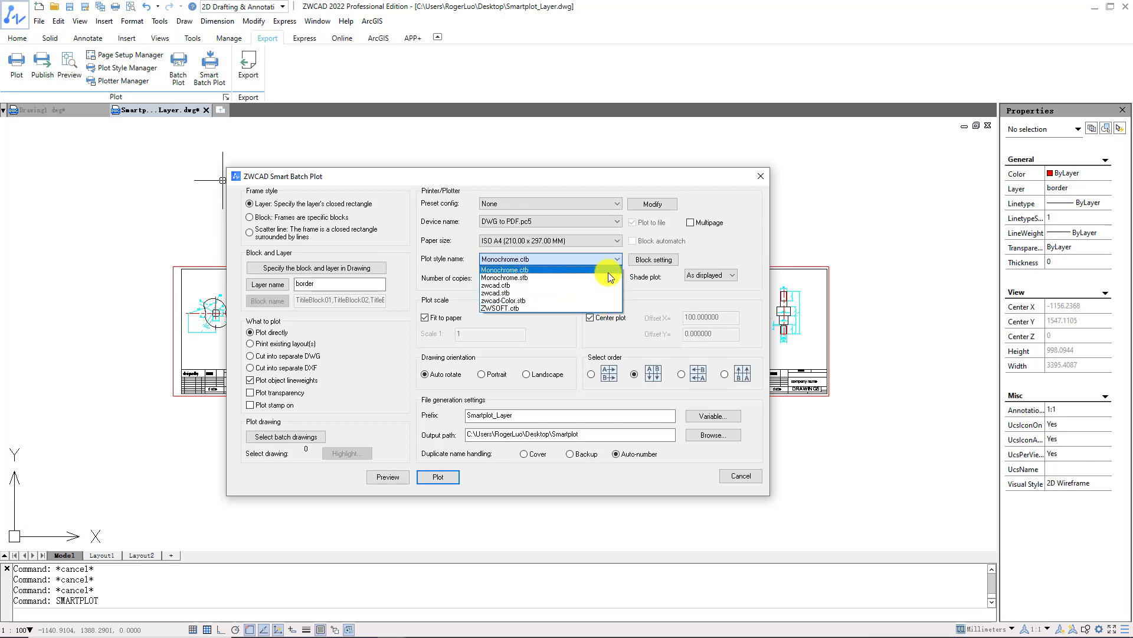
left_click(609, 272)
left_click(447, 318)
left_click(447, 317)
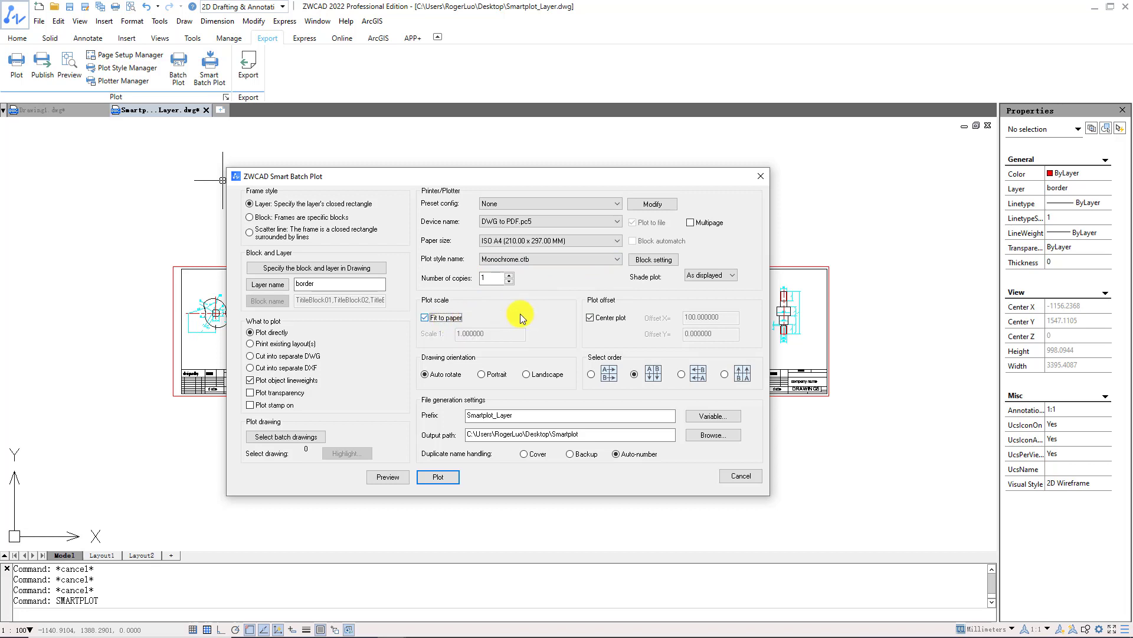
left_click(590, 317)
Cancel the dialog, select all five frame borders, and check their layer in Properties.
left_click(730, 475)
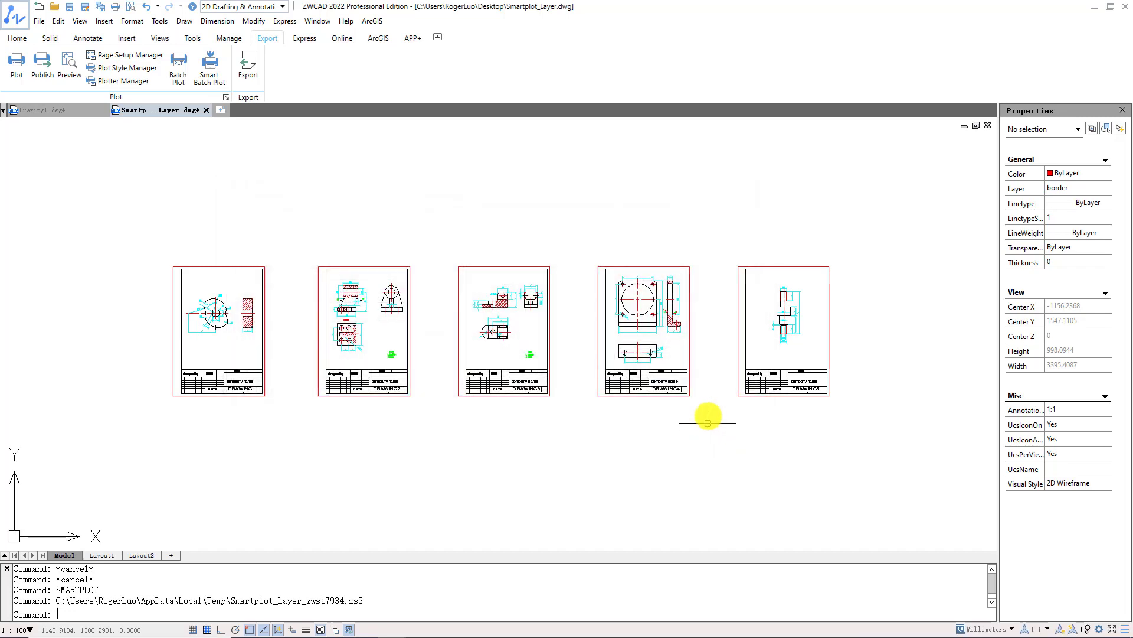
left_click(736, 378)
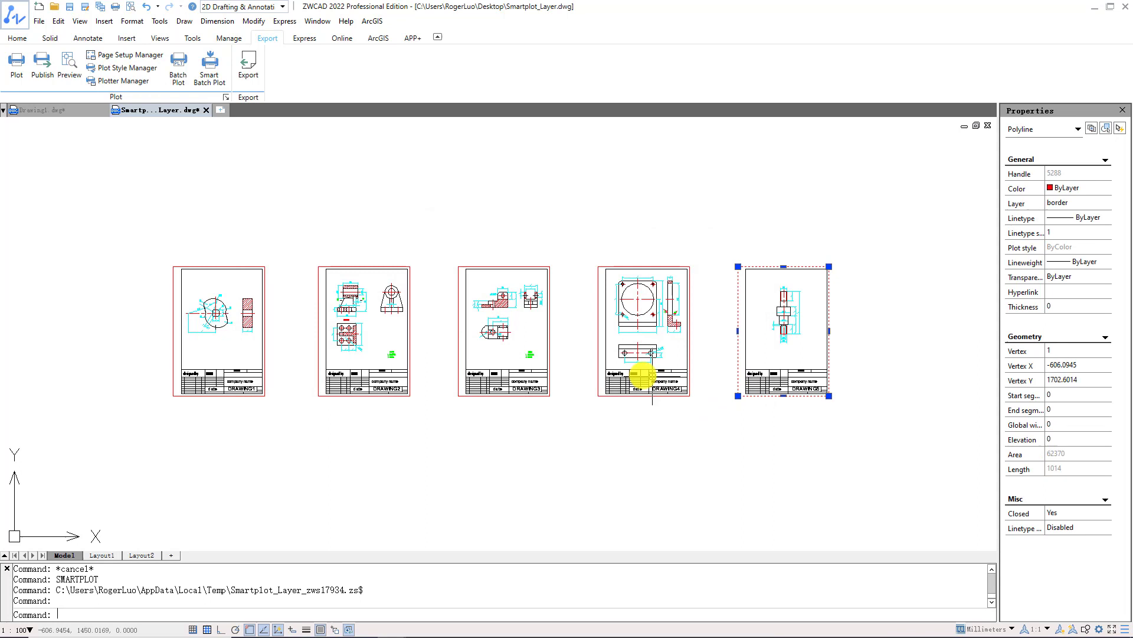
left_click(598, 372)
left_click(460, 356)
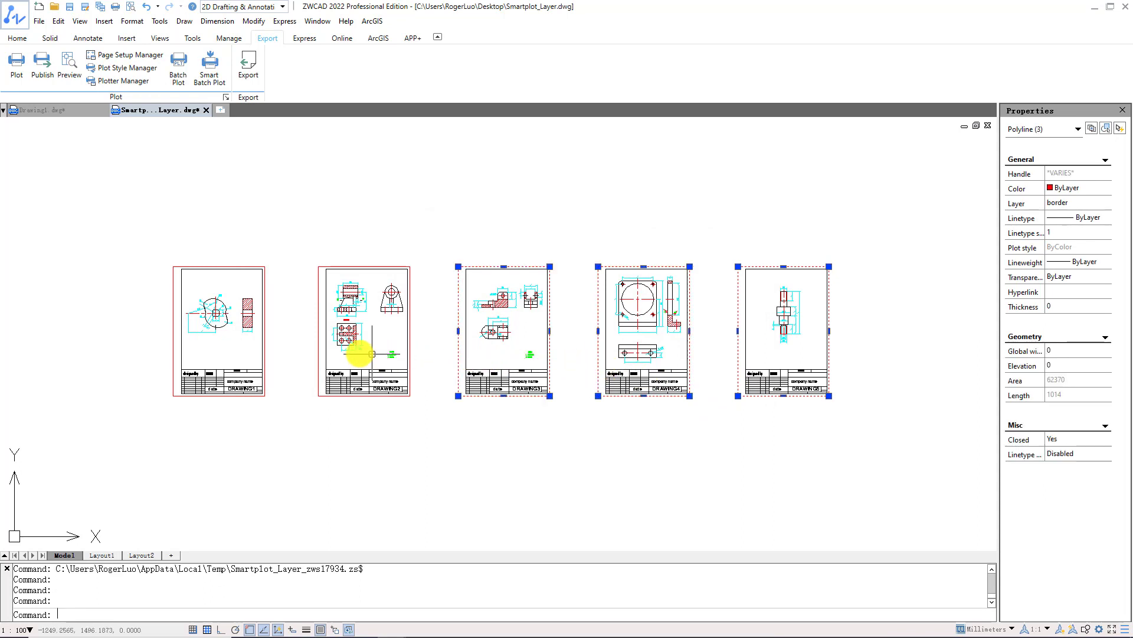
left_click(318, 354)
left_click(177, 352)
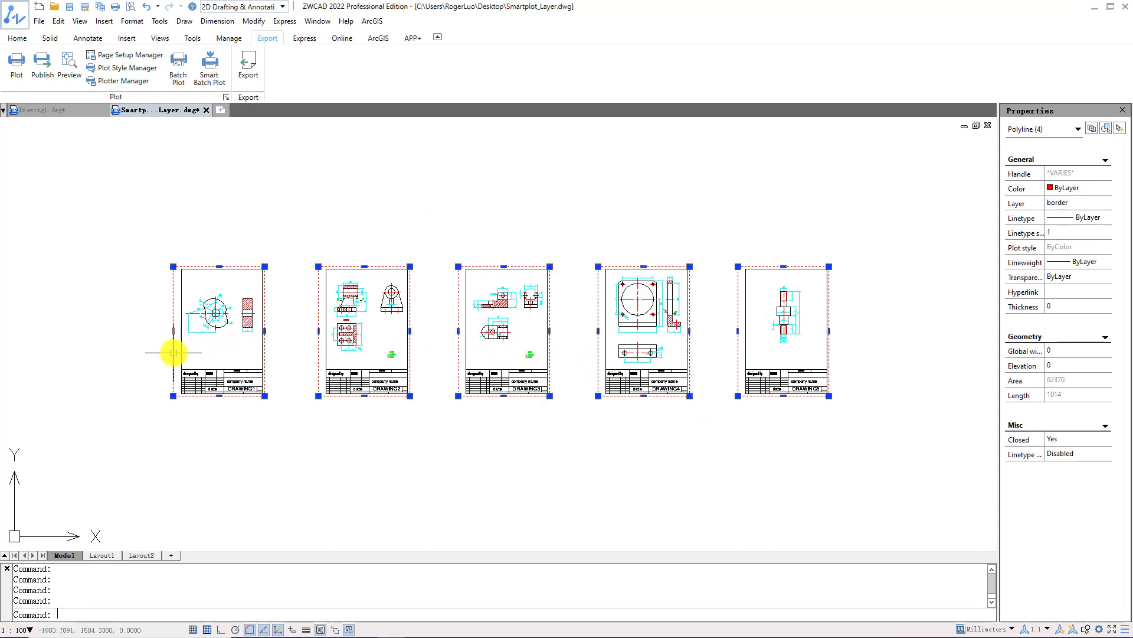
left_click(1065, 208)
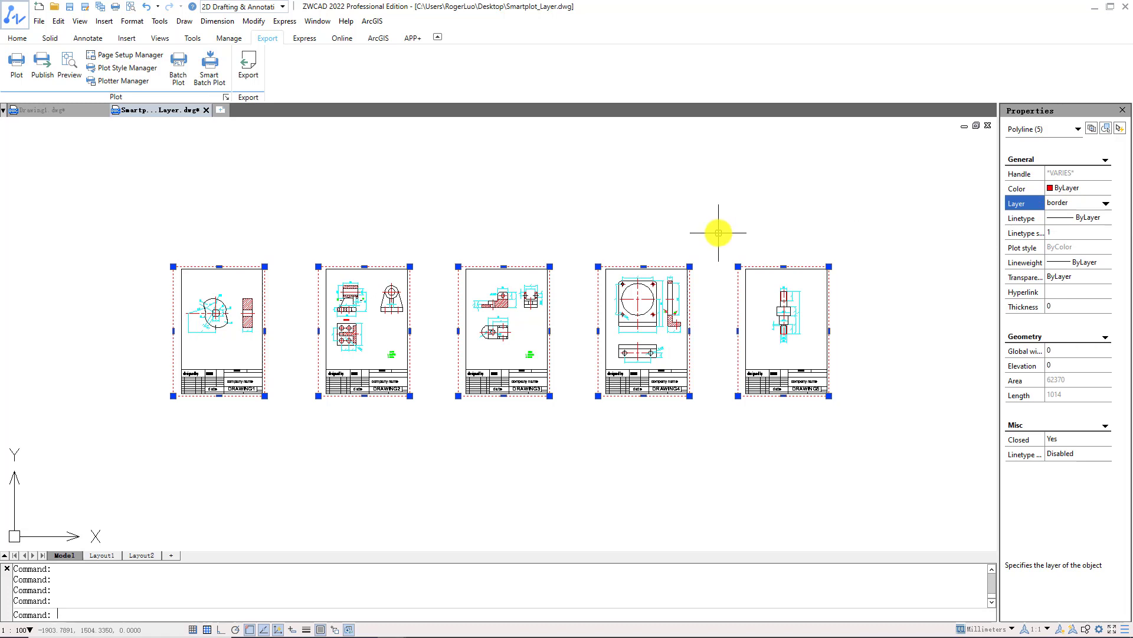
Clear the border selection and run SMARTPLOT again.
key("Escape")
type("smartplot")
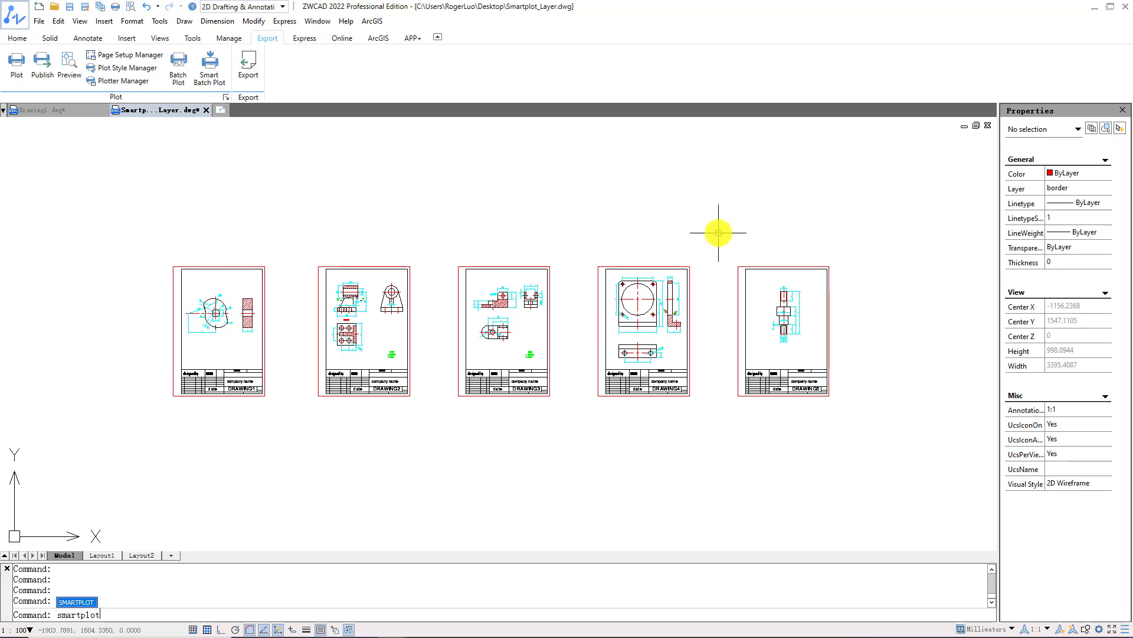
key("Return")
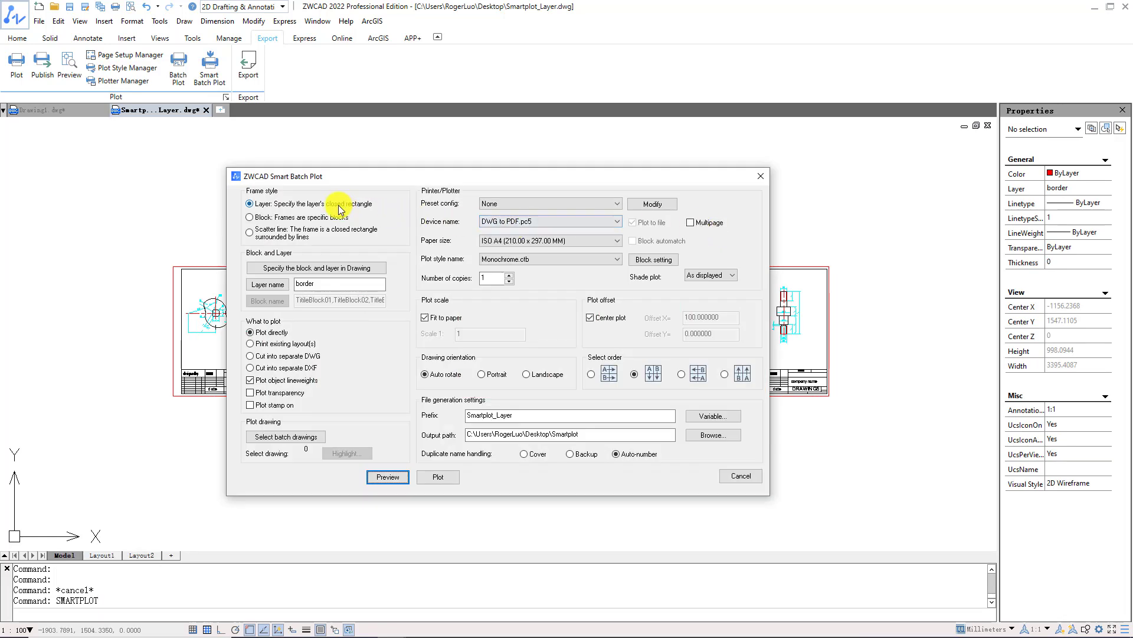
Use the Layer frame style, taking layer border from the second drawing's frame.
left_click(340, 206)
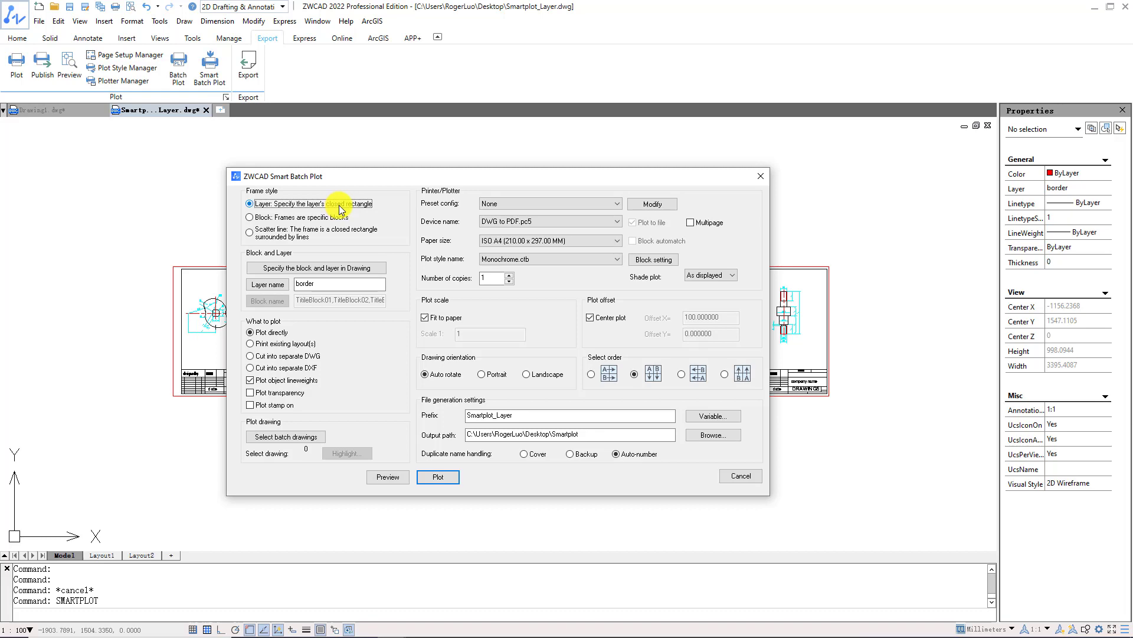
left_click(380, 270)
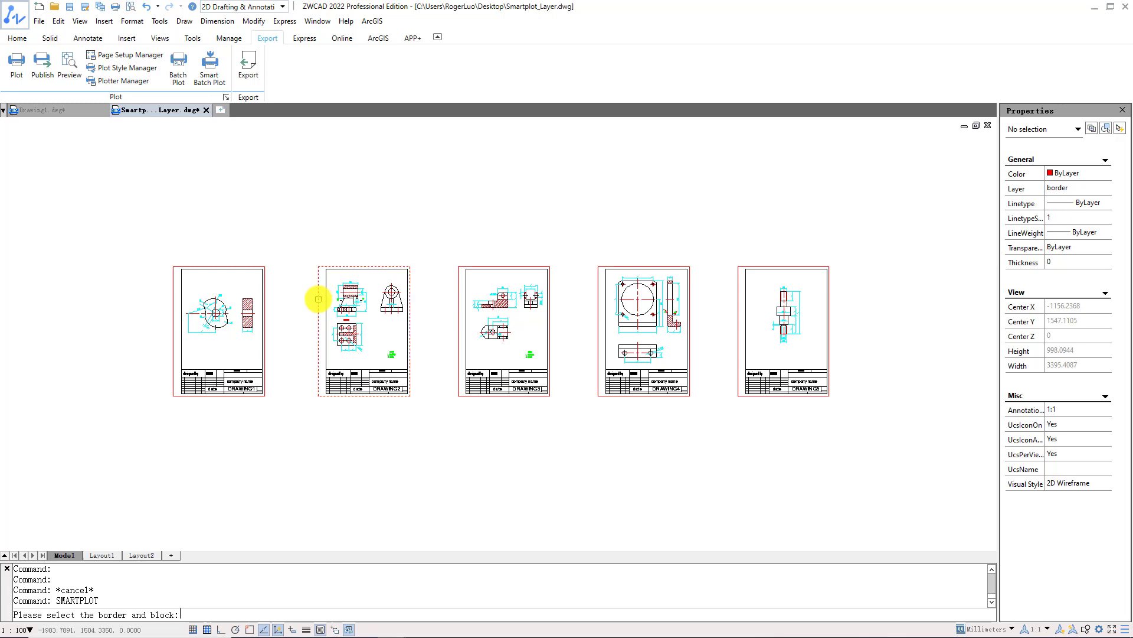
left_click(317, 299)
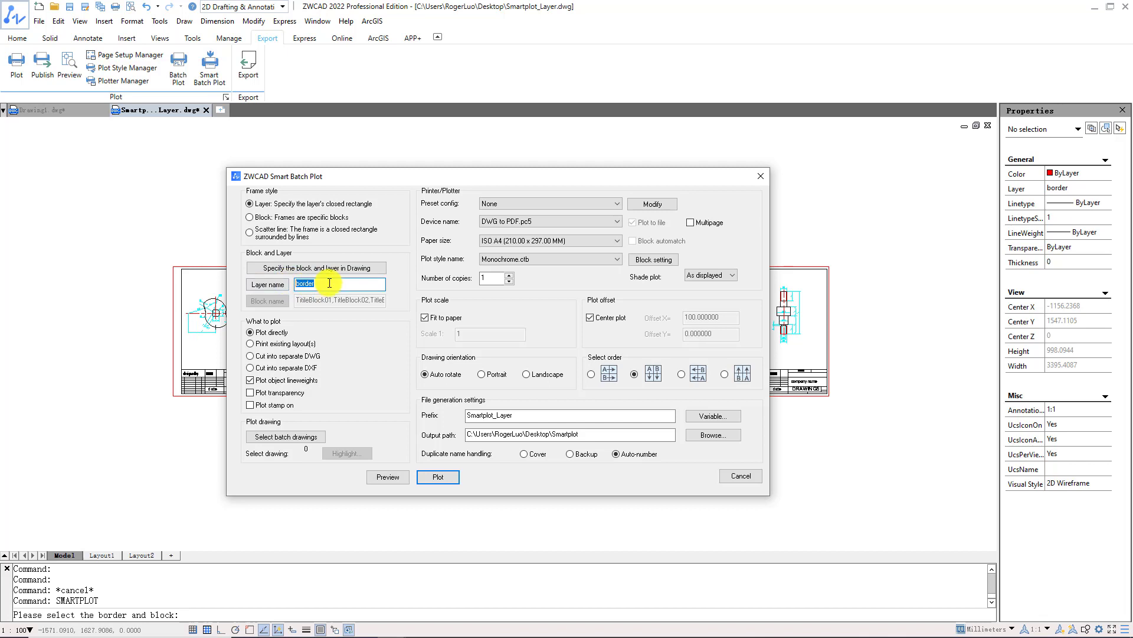
left_click(329, 283)
Window-select all five drawings for batch plotting and preview the numbered frames 1 to 5.
left_click(290, 437)
left_click(148, 253)
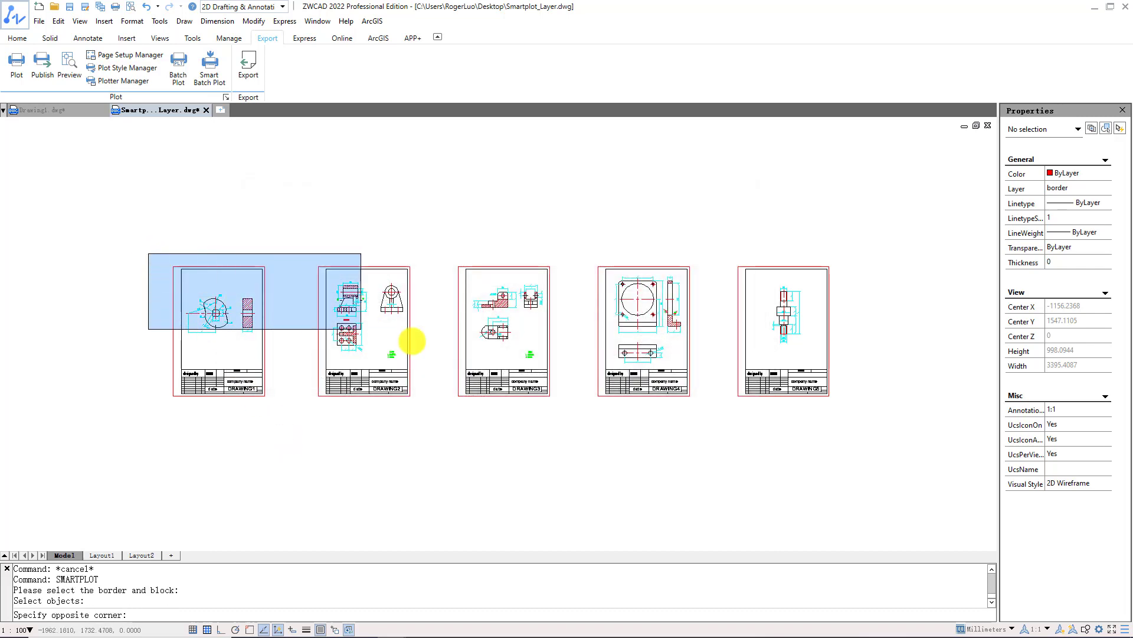
left_click(842, 406)
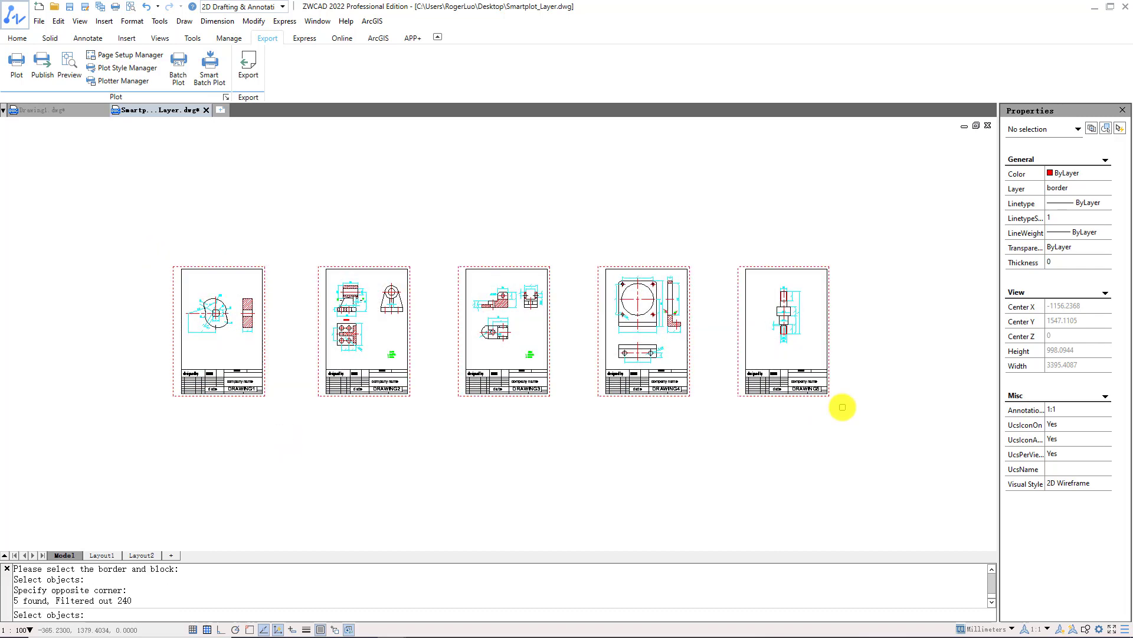
key("Return")
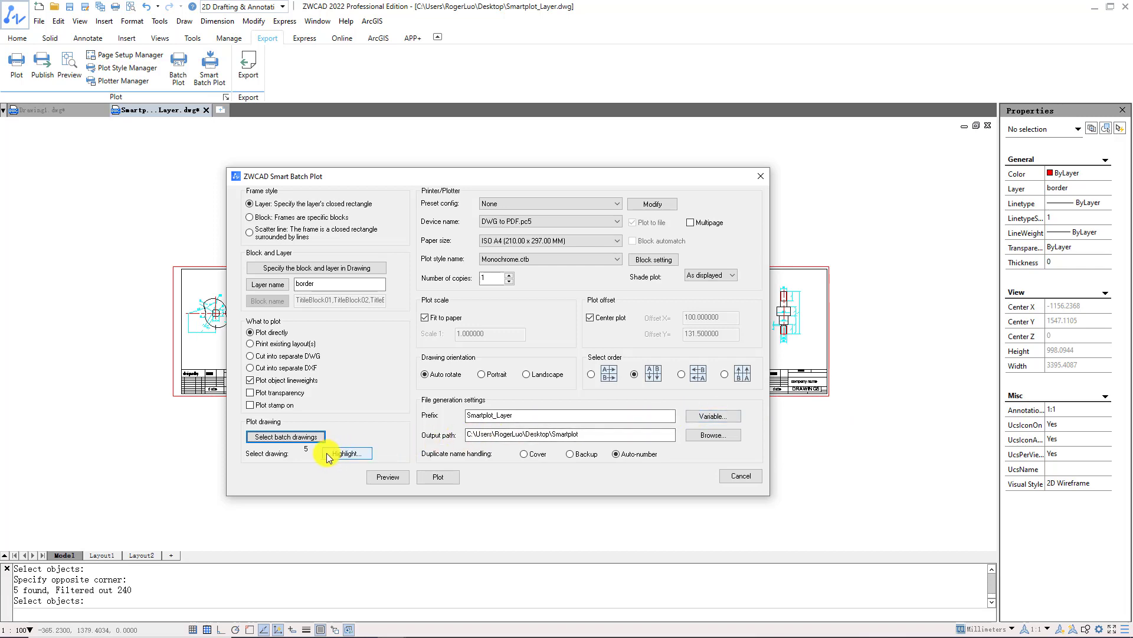
left_click(347, 453)
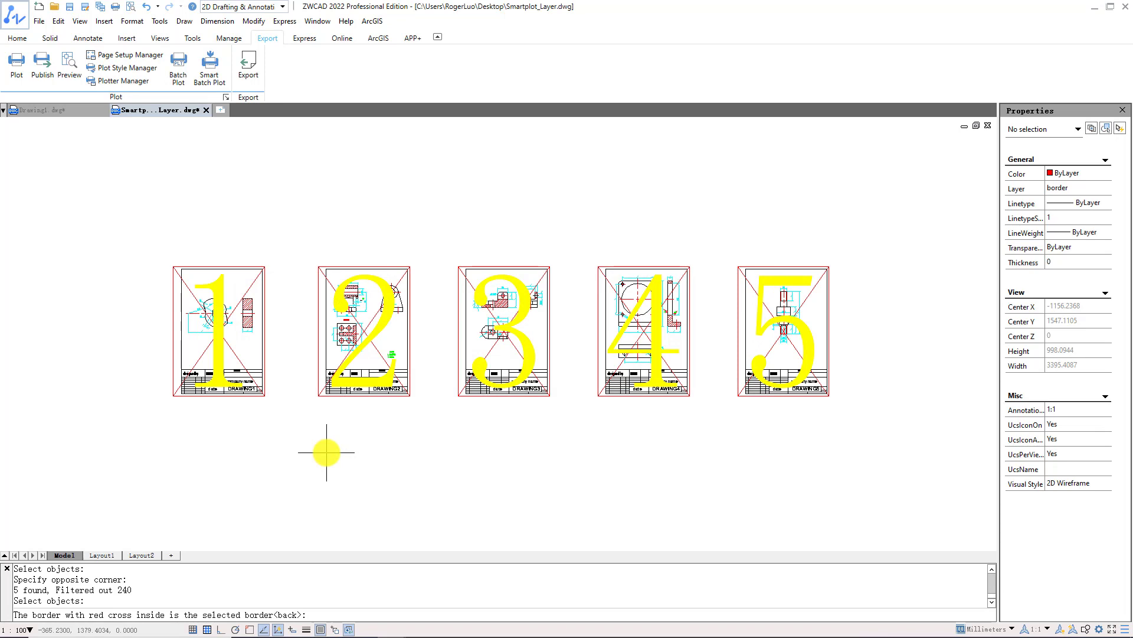
key("Return")
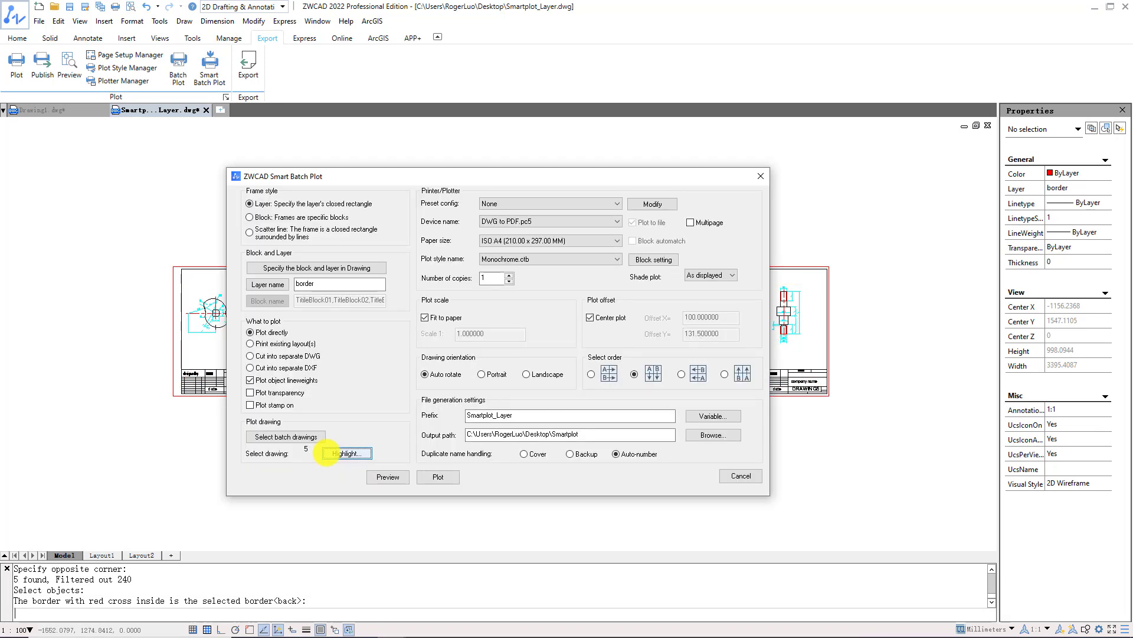
Append the Title01 block's FILENAME attribute variable after the Smartplot_Layer file-name prefix.
left_click_drag(530, 415, 494, 416)
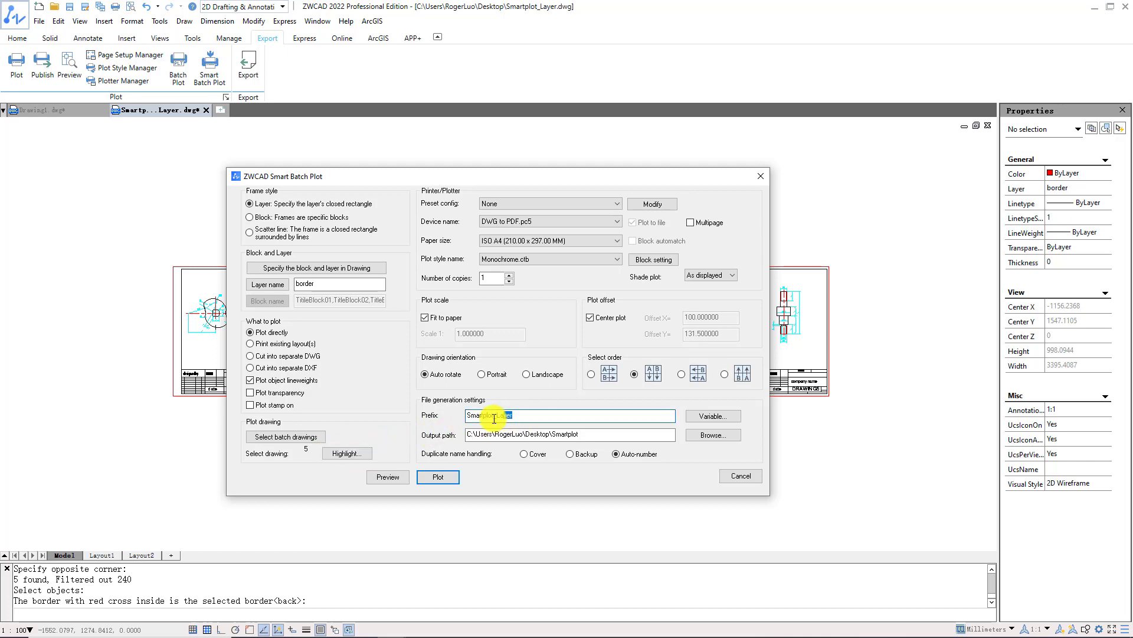
double_click(494, 416)
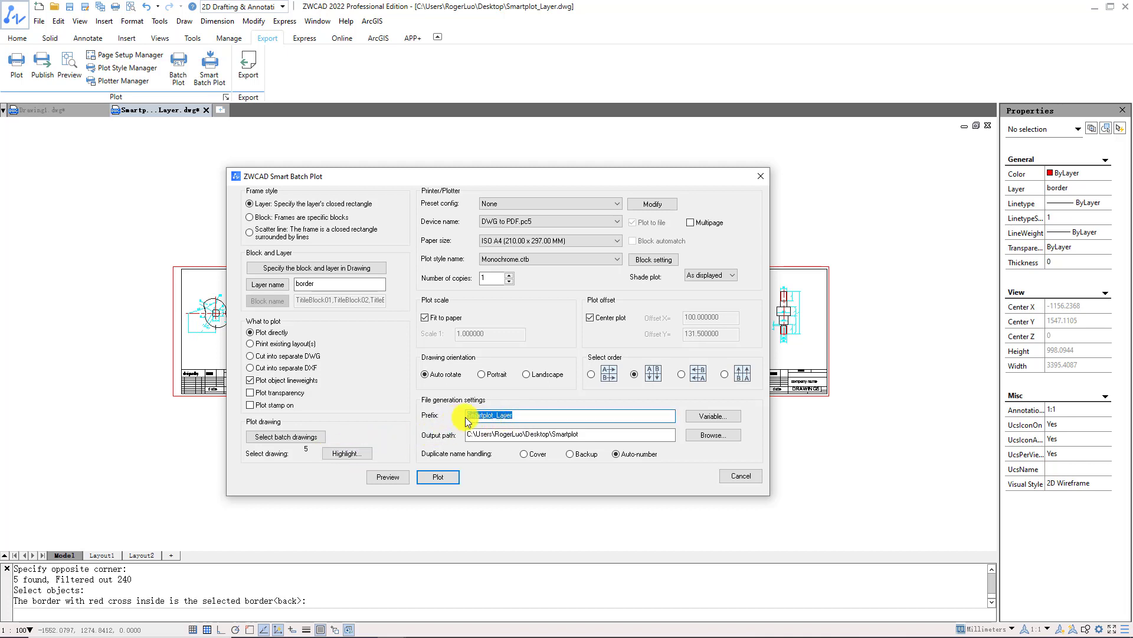
left_click(534, 417)
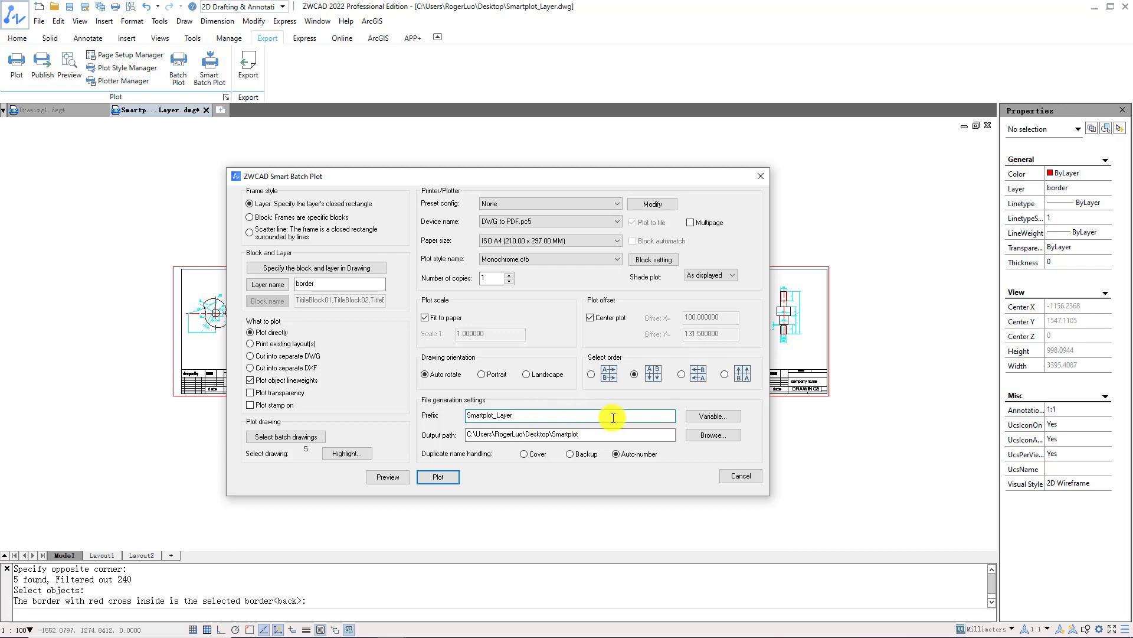
left_click(731, 421)
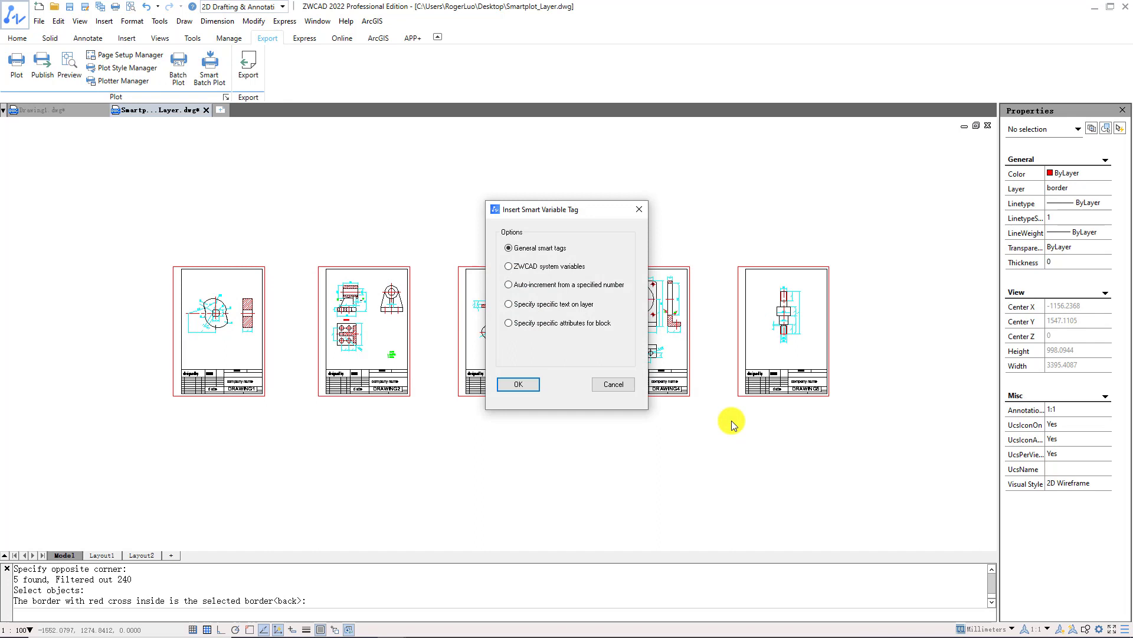
left_click(509, 323)
left_click(525, 382)
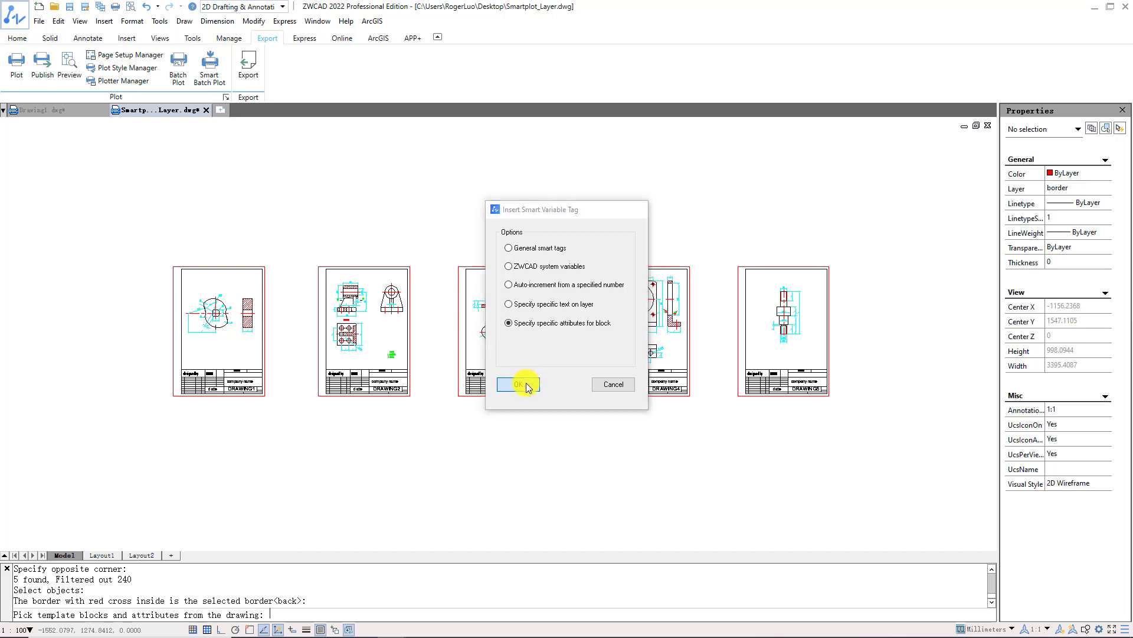
left_click(526, 382)
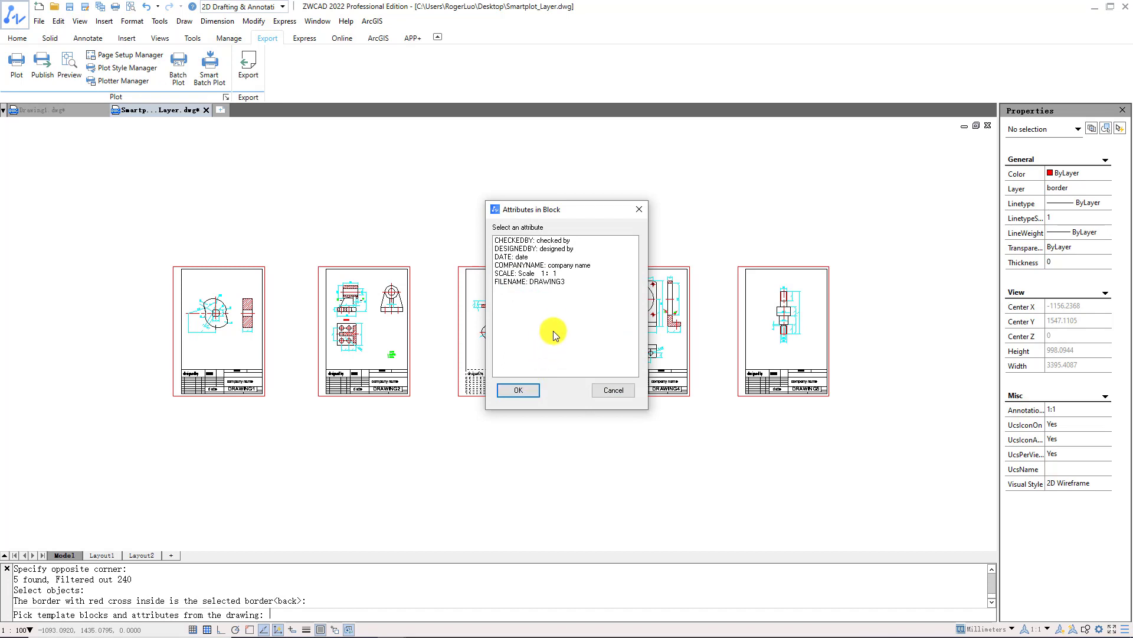
left_click(565, 283)
left_click(519, 390)
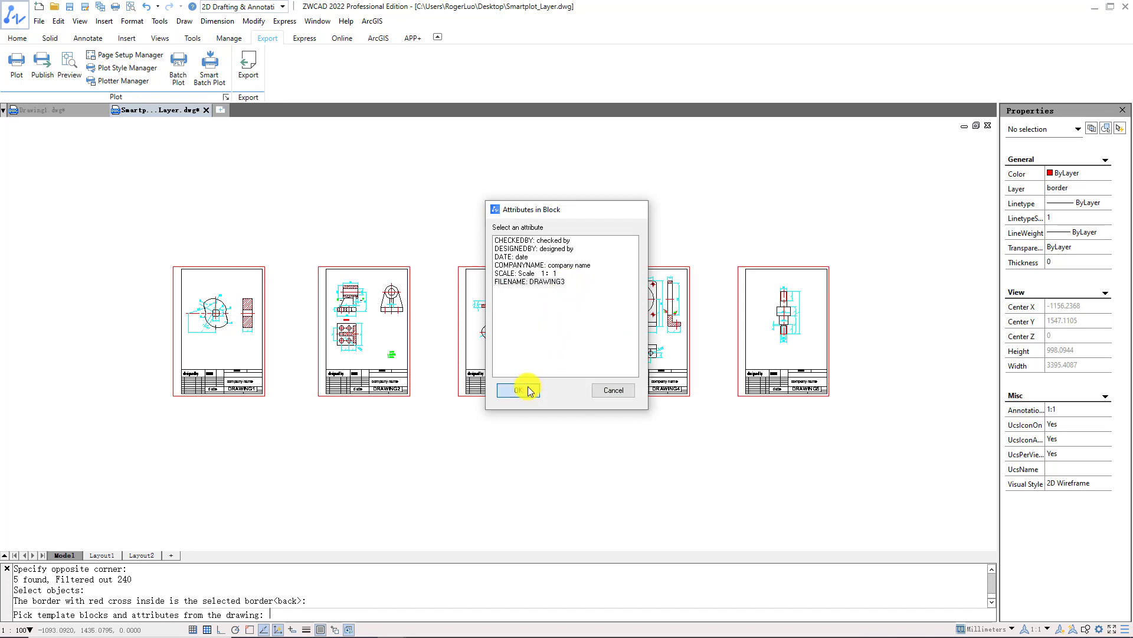
left_click(580, 343)
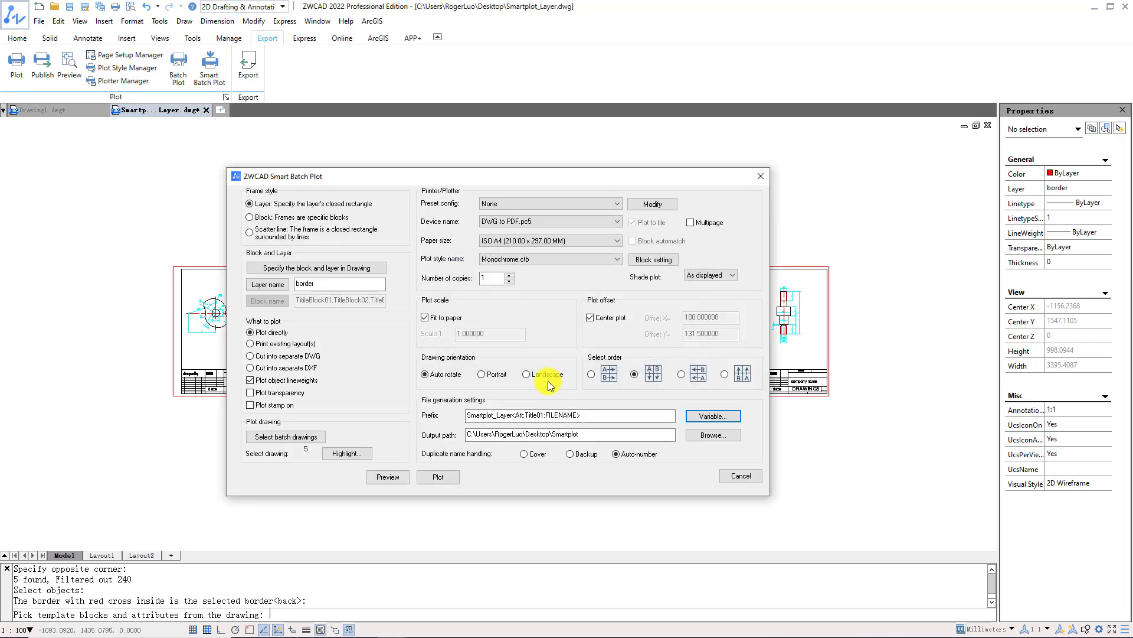
Reduce the prefix to <Att:Title01:FILENAME>, output to the Smartplot folder, and plot all five sheets.
left_click_drag(513, 415, 460, 419)
key("BackSpace")
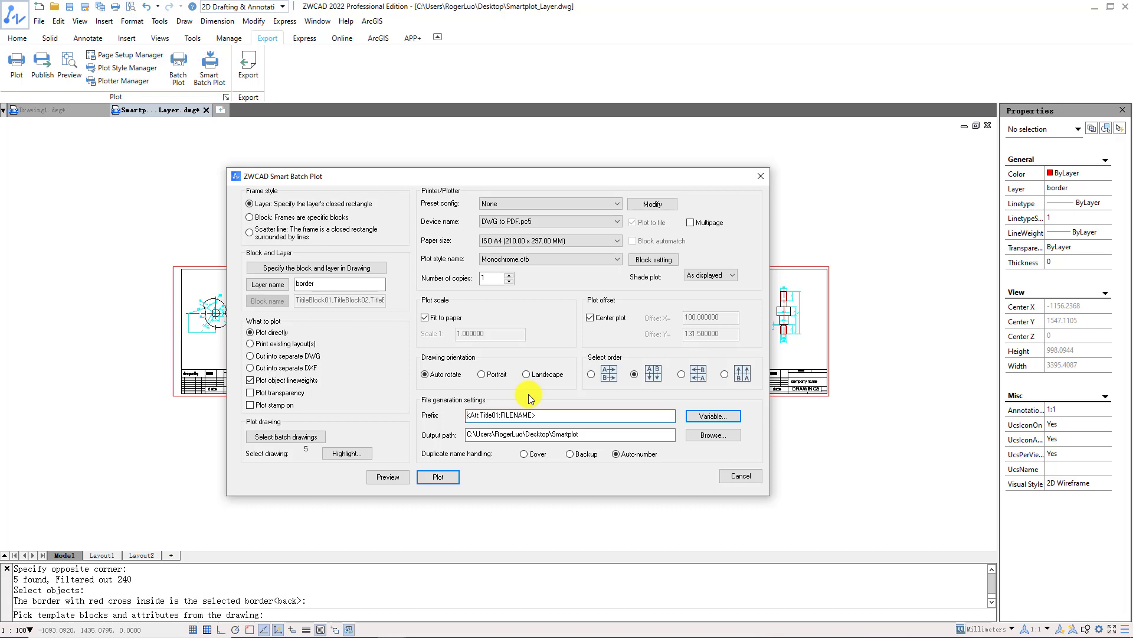
left_click(695, 439)
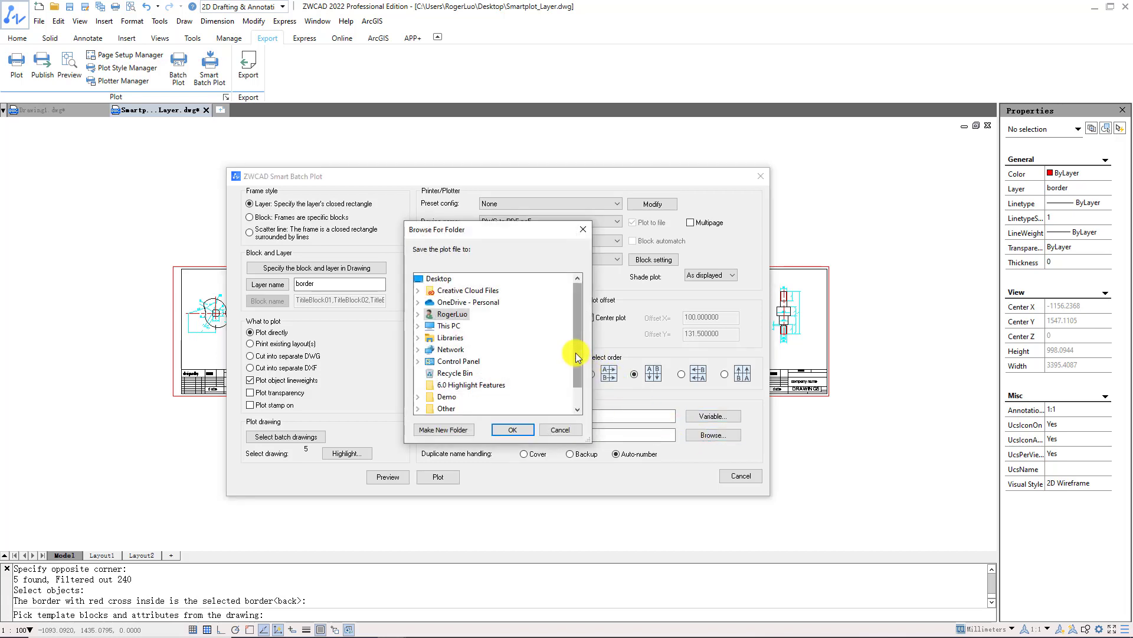
scroll(575, 353, "down", 1)
left_click(436, 397)
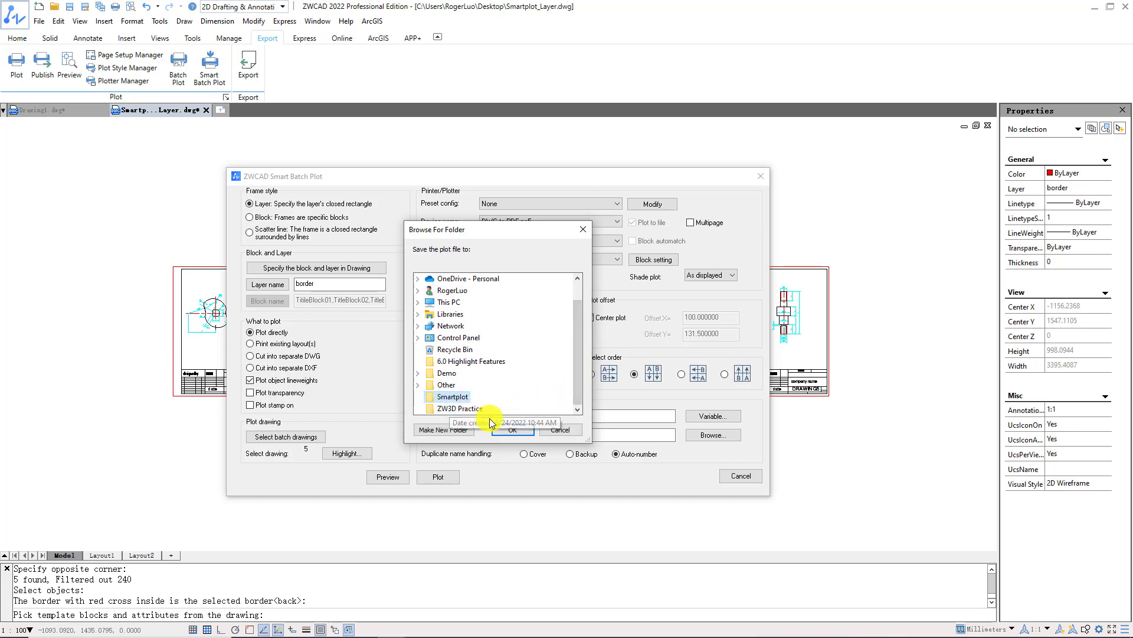
left_click(511, 430)
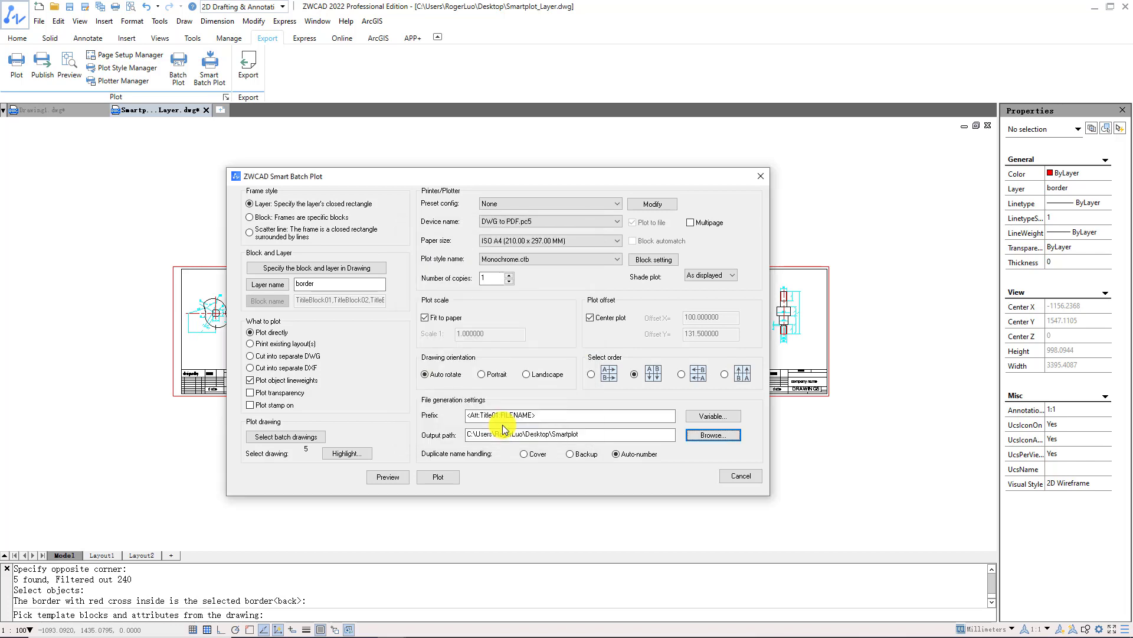
left_click(692, 228)
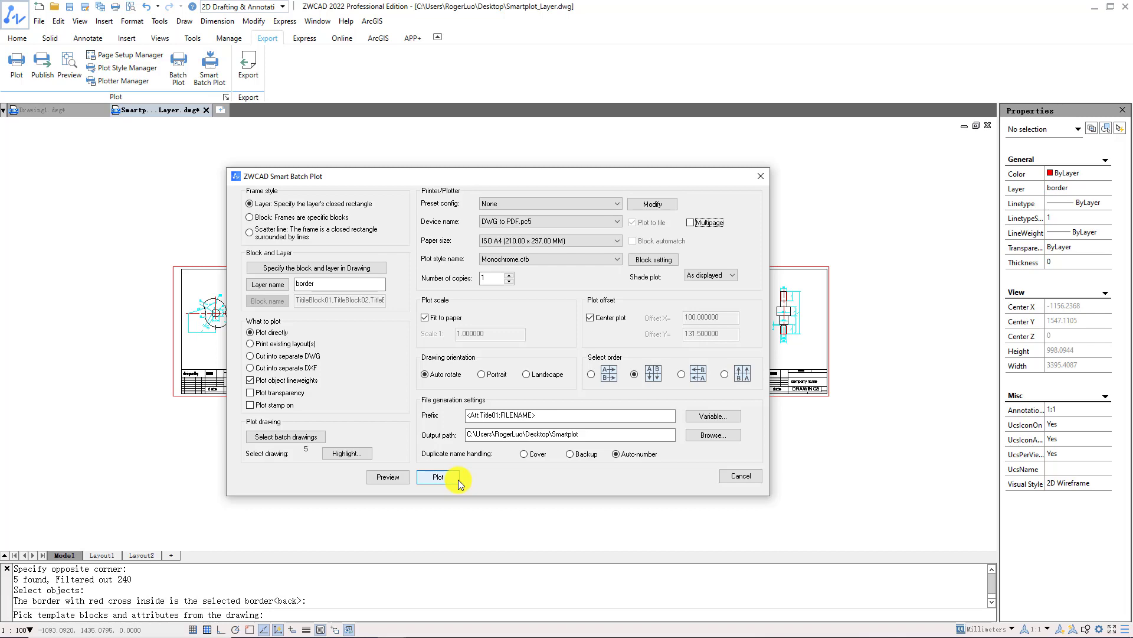
left_click(458, 480)
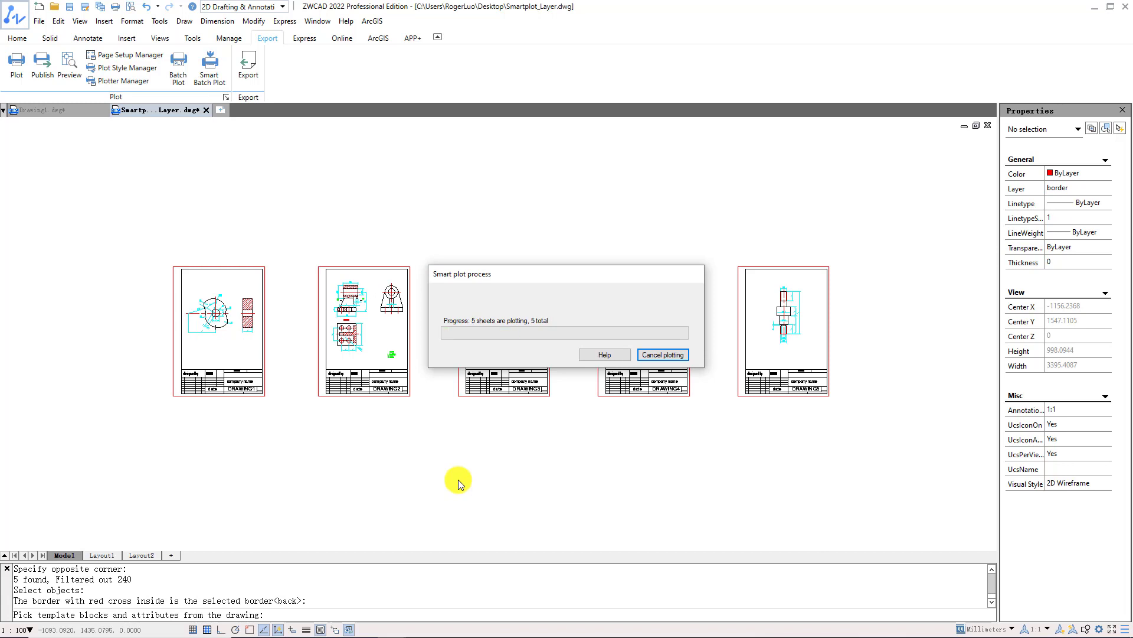
Open DRAWING1.pdf, DRAWING2.pdf and DRAWING3.pdf from the Smartplot folder in Acrobat.
left_click_drag(621, 354, 451, 212)
left_click(437, 215)
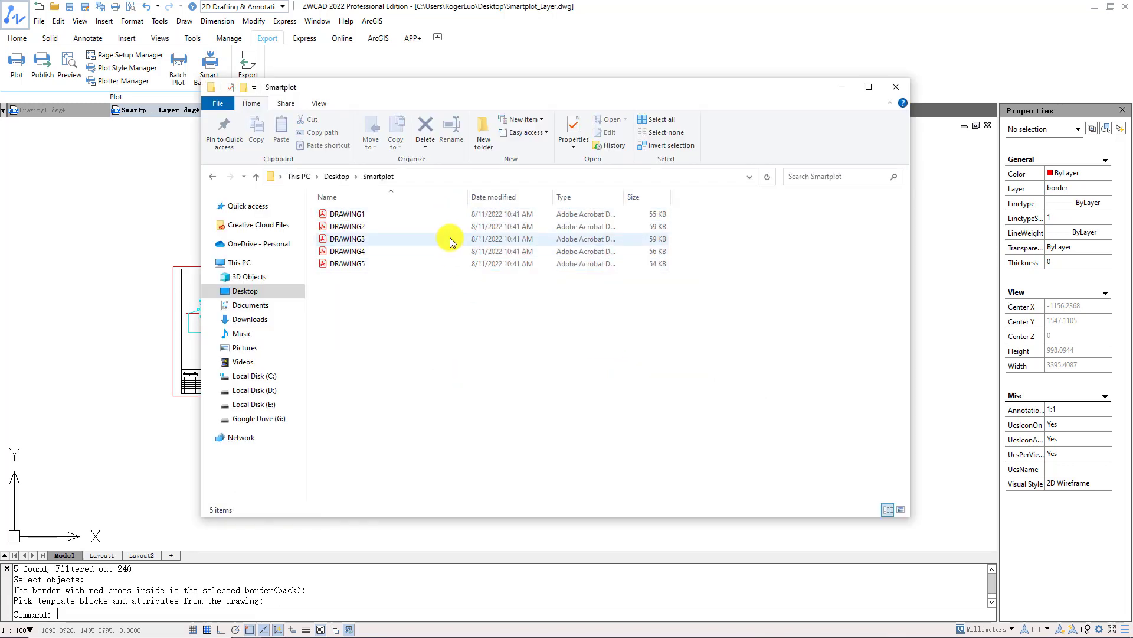
double_click(437, 214)
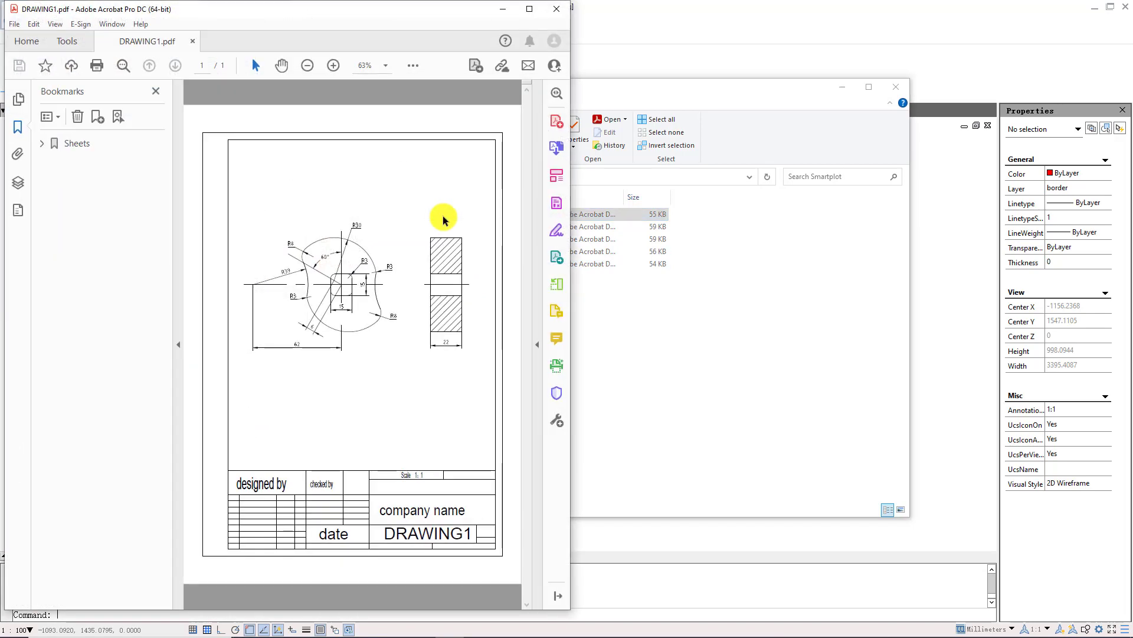
left_click(588, 230)
double_click(589, 232)
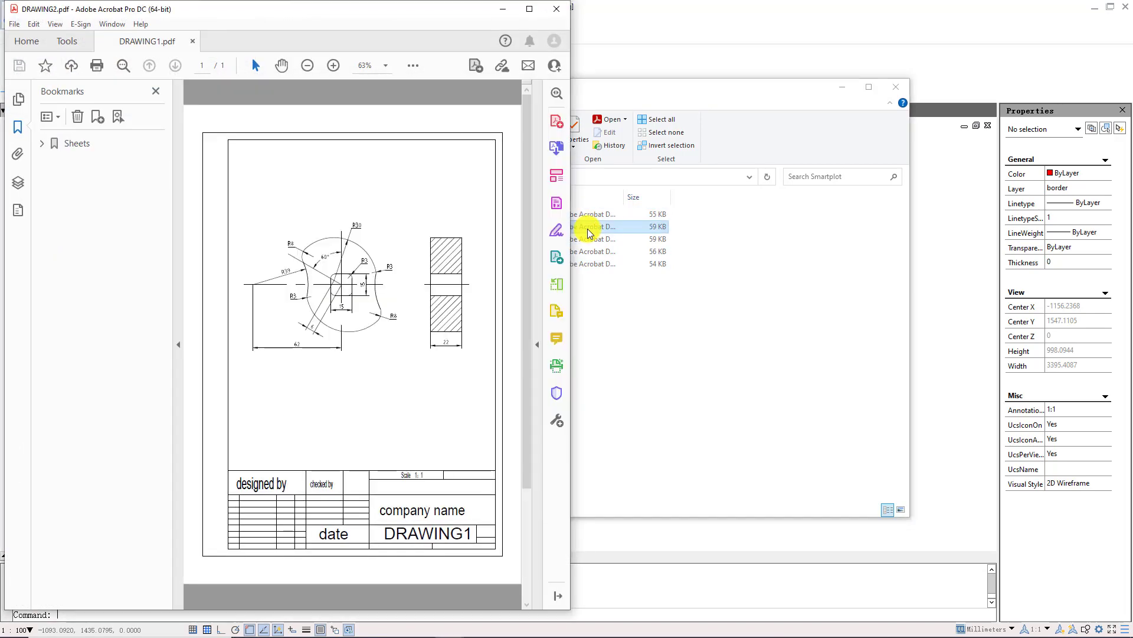
left_click(614, 238)
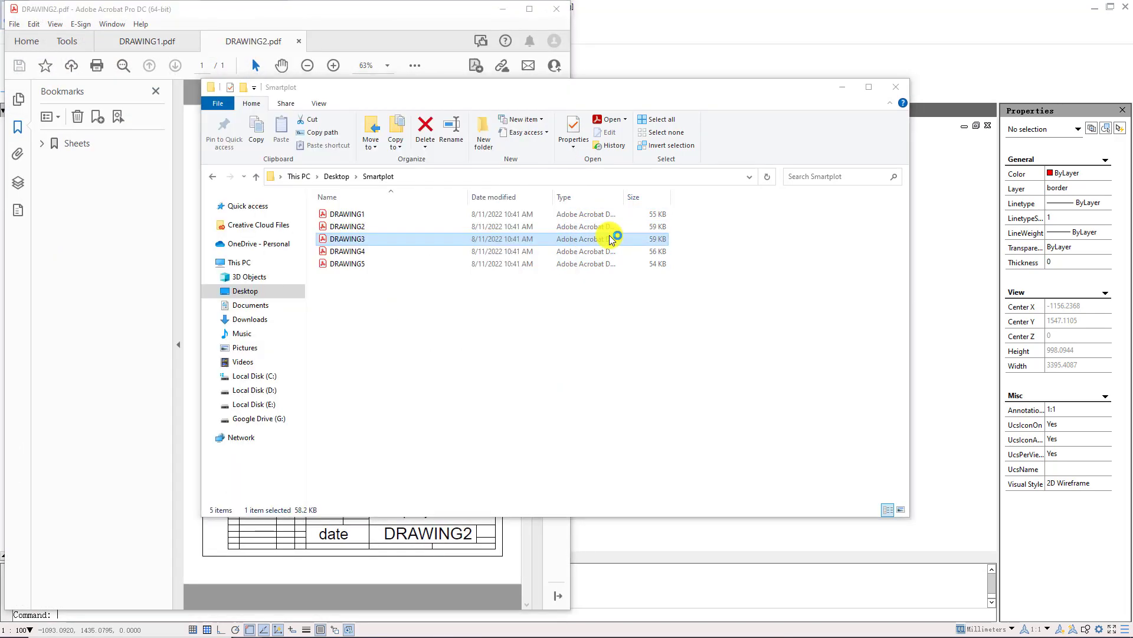
double_click(614, 238)
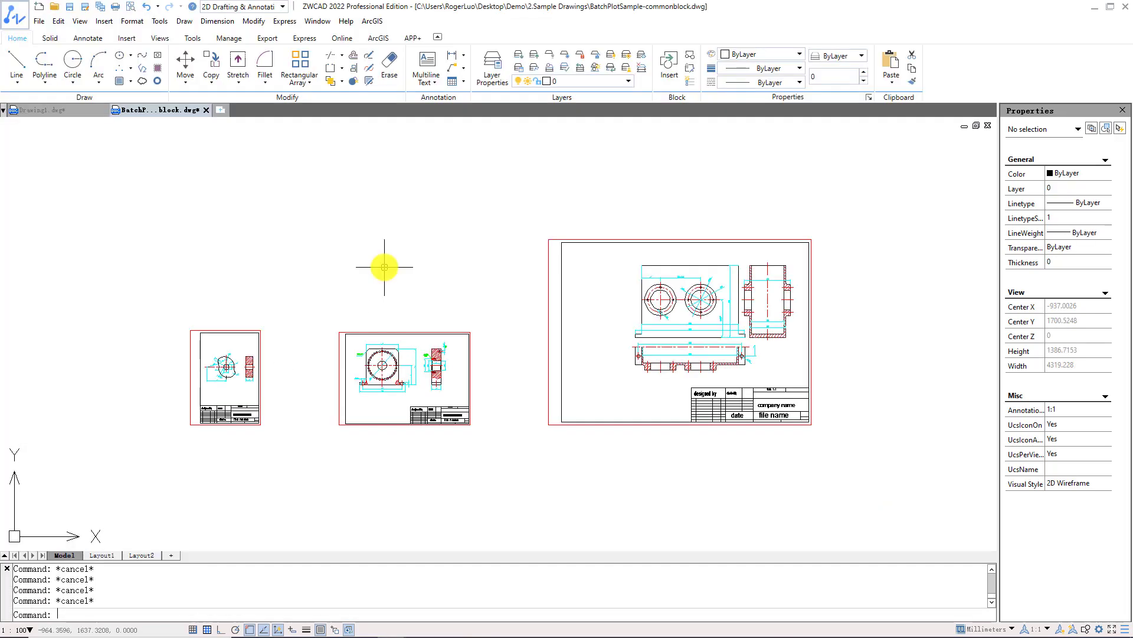
type("SMARTPLOT")
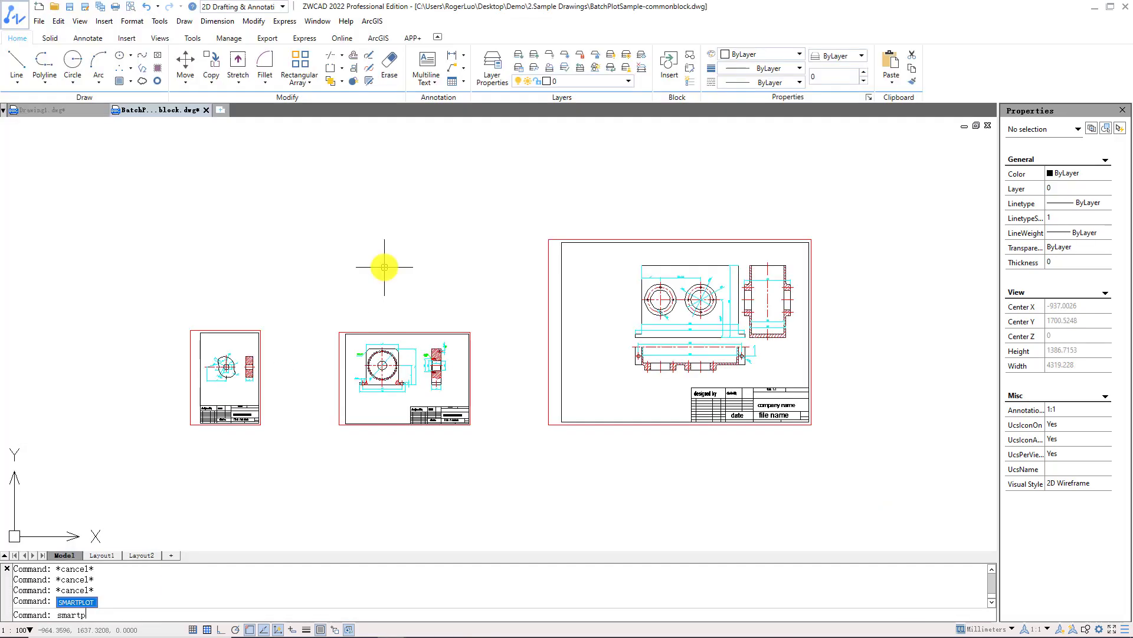
key("Return")
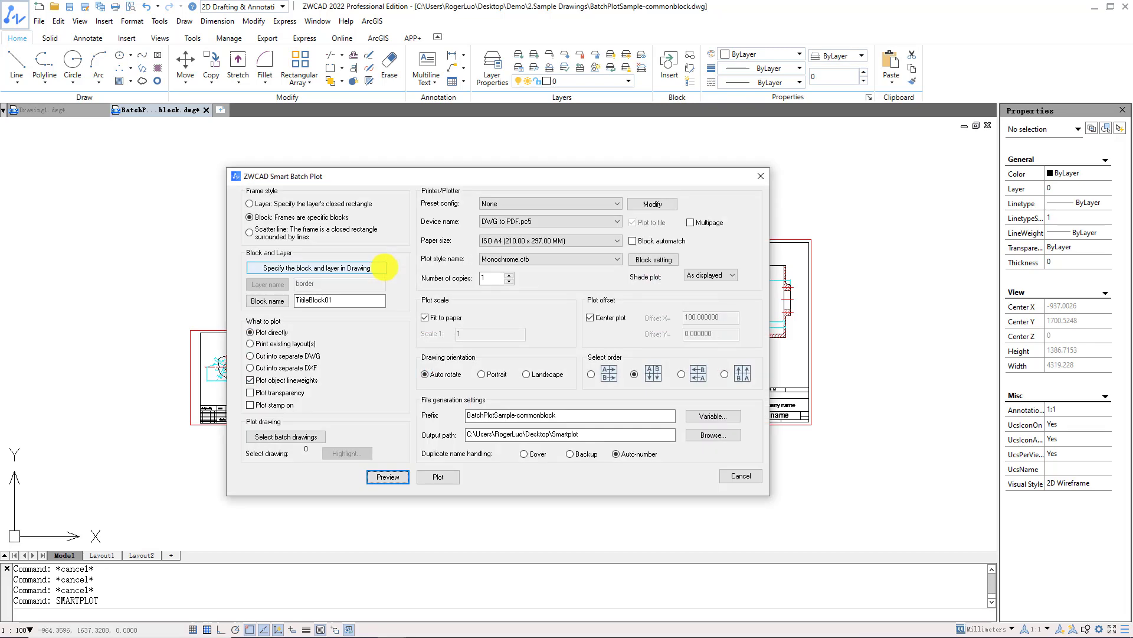
left_click(300, 224)
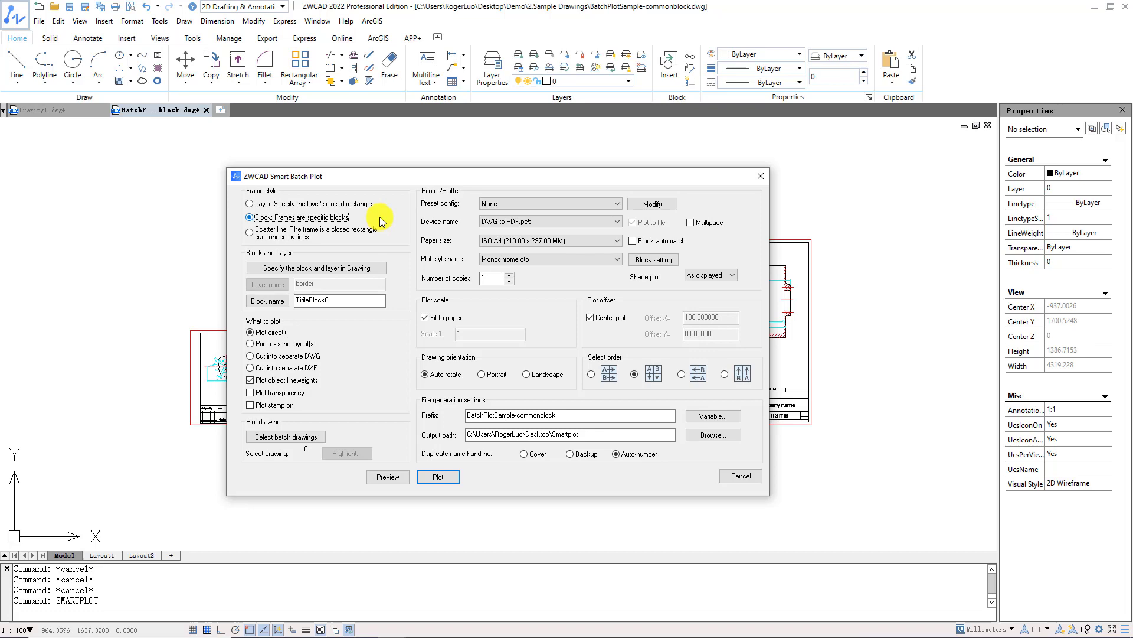
left_click(741, 476)
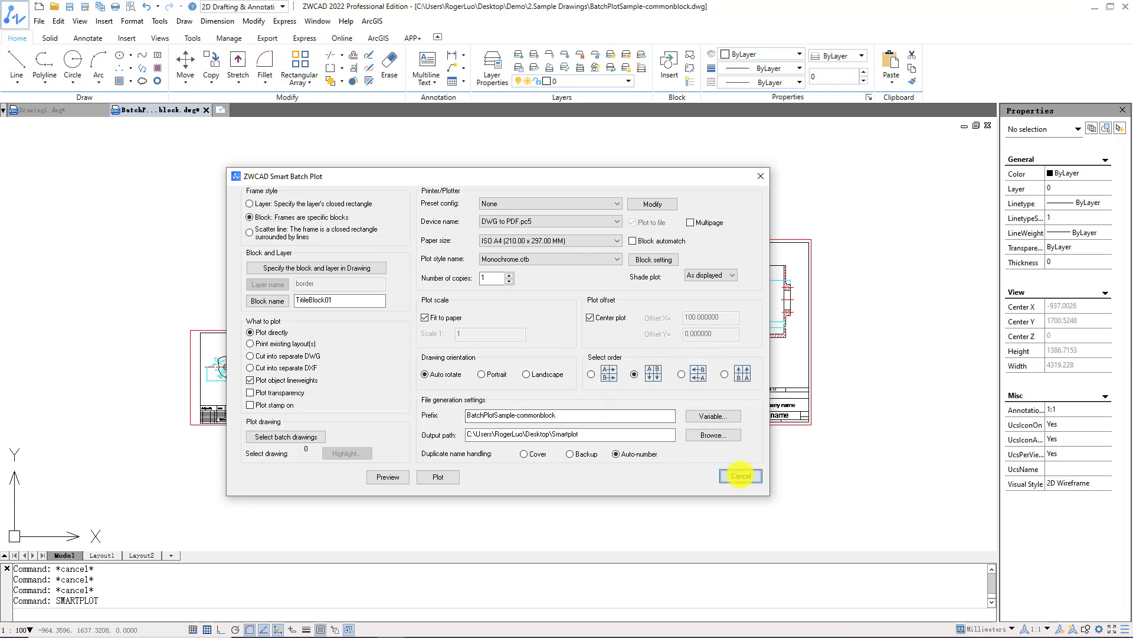
left_click(272, 376)
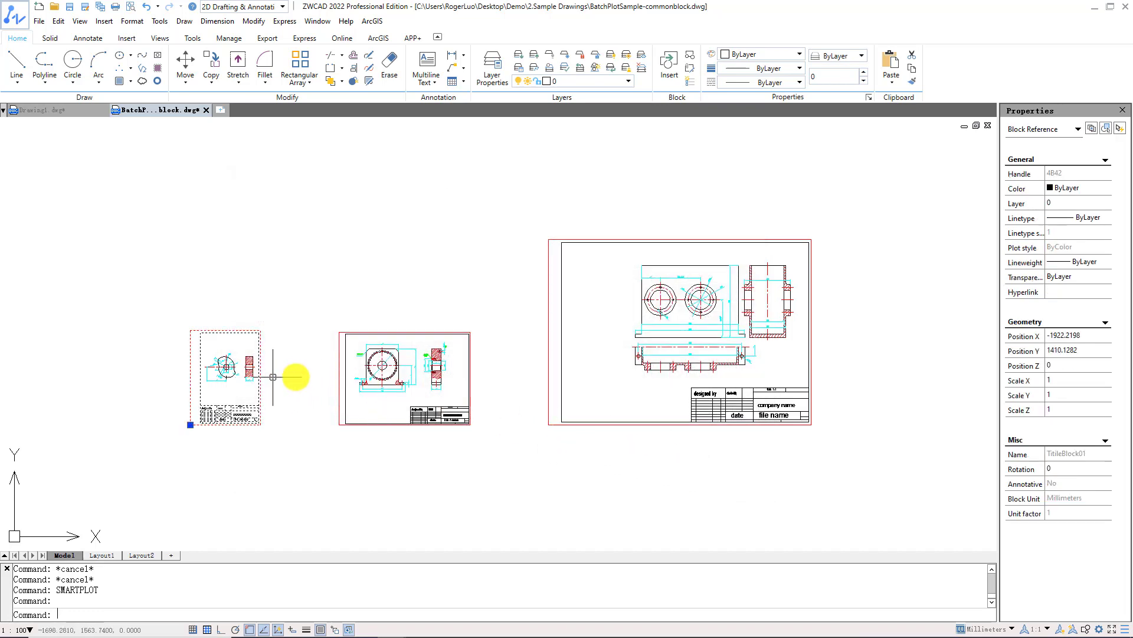
Check the three sheets' title block names in Properties, then launch SMARTPLOT.
left_click(1018, 454)
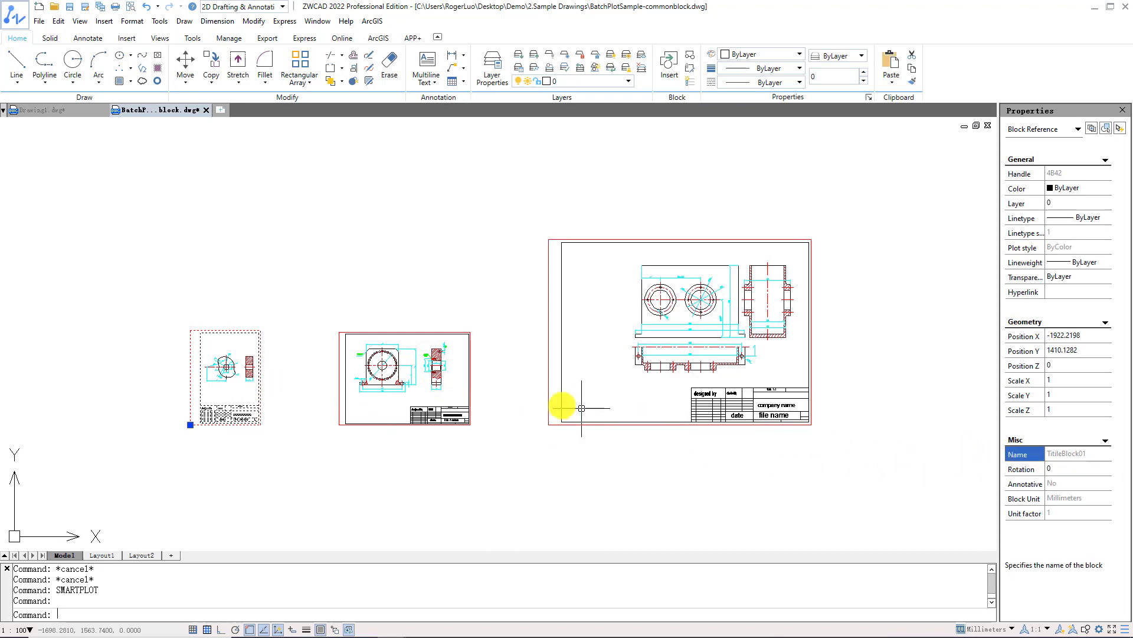
left_click(471, 396)
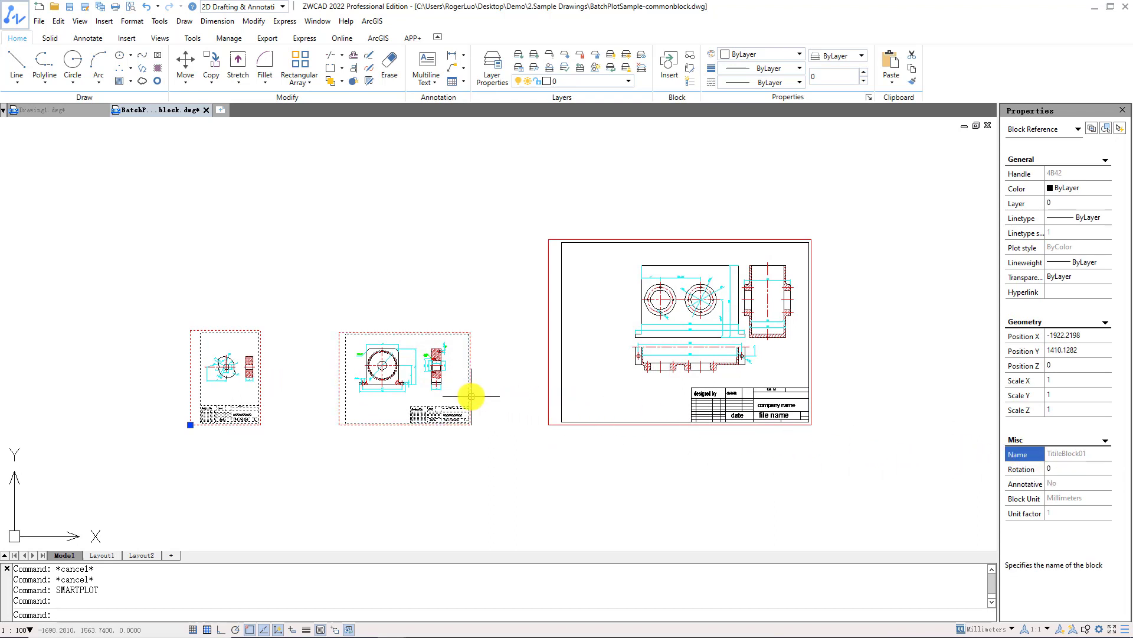
left_click(1020, 450)
key("Escape")
left_click(810, 392)
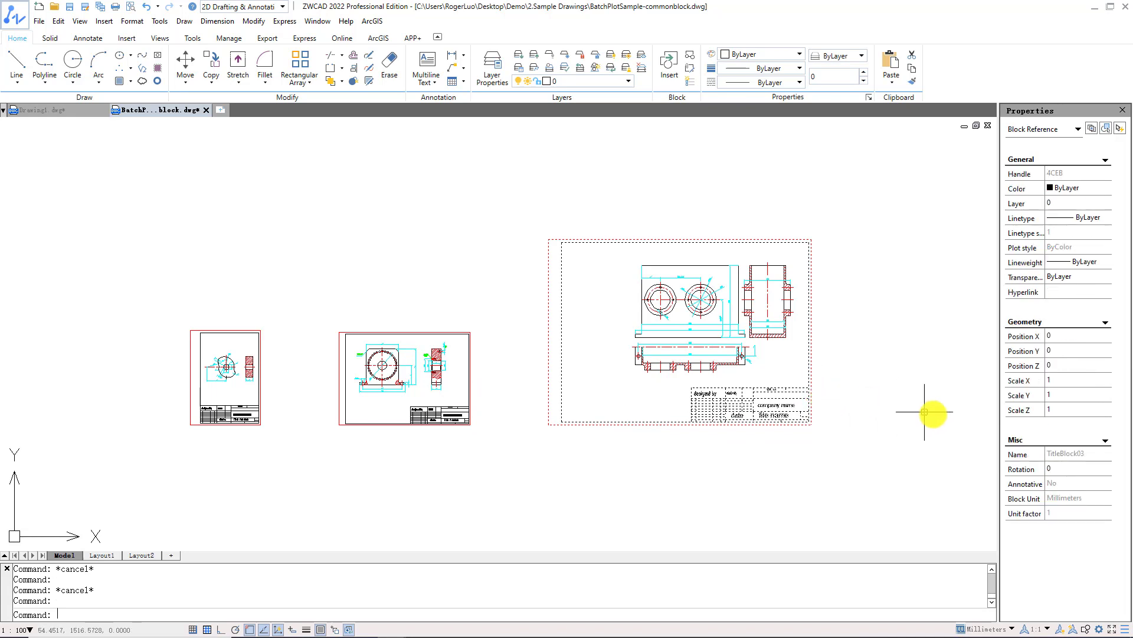
left_click(1017, 453)
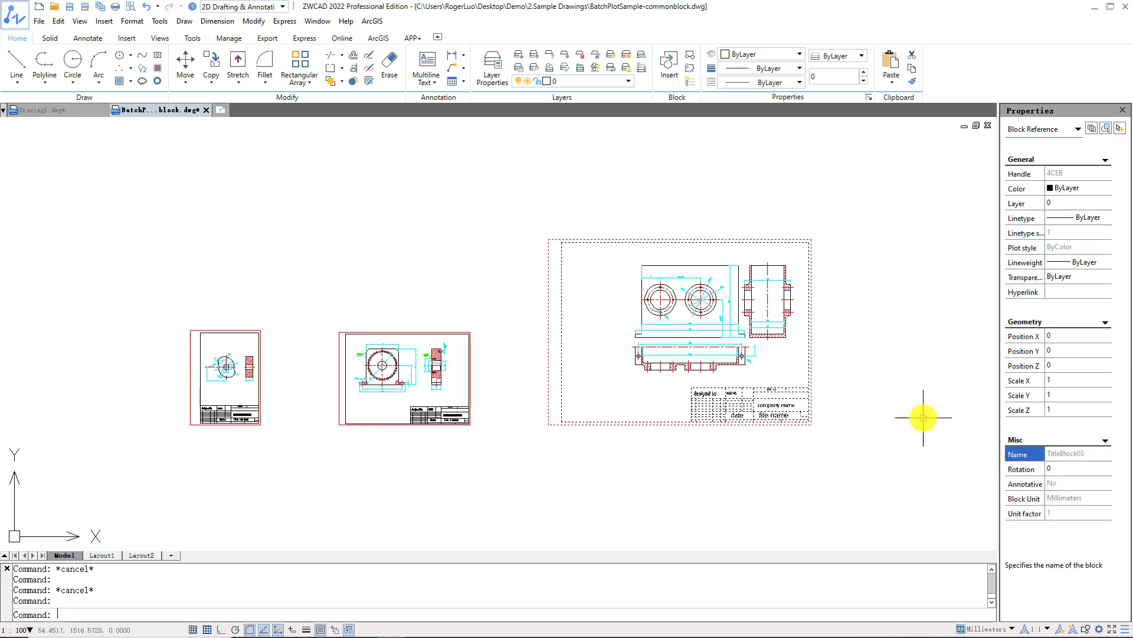
key("Escape")
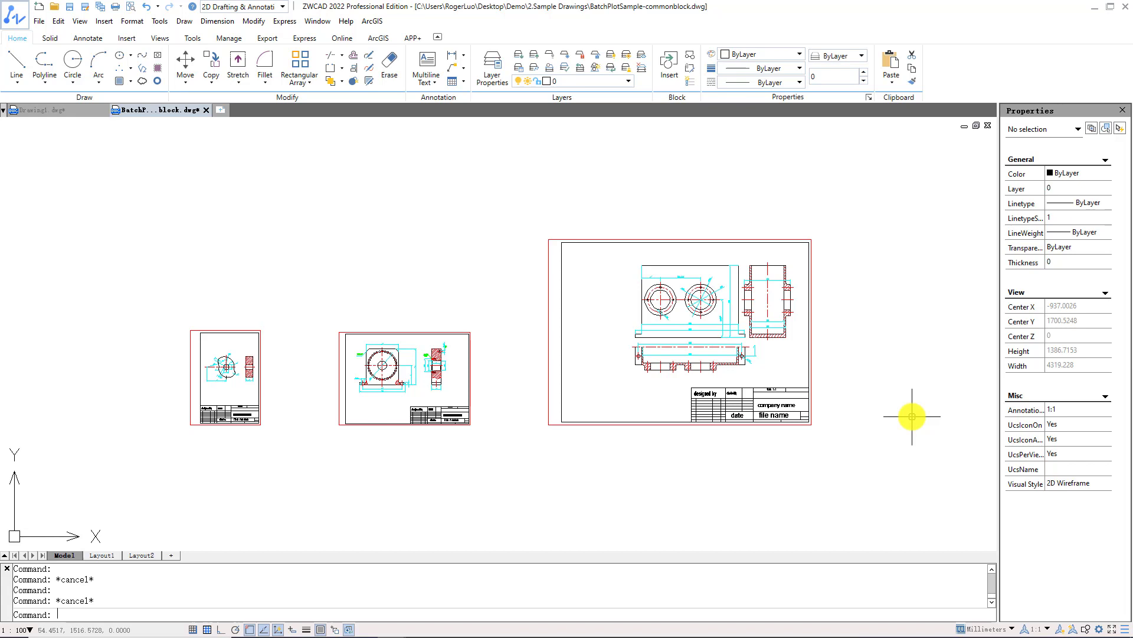
type("smartplot")
key("Return")
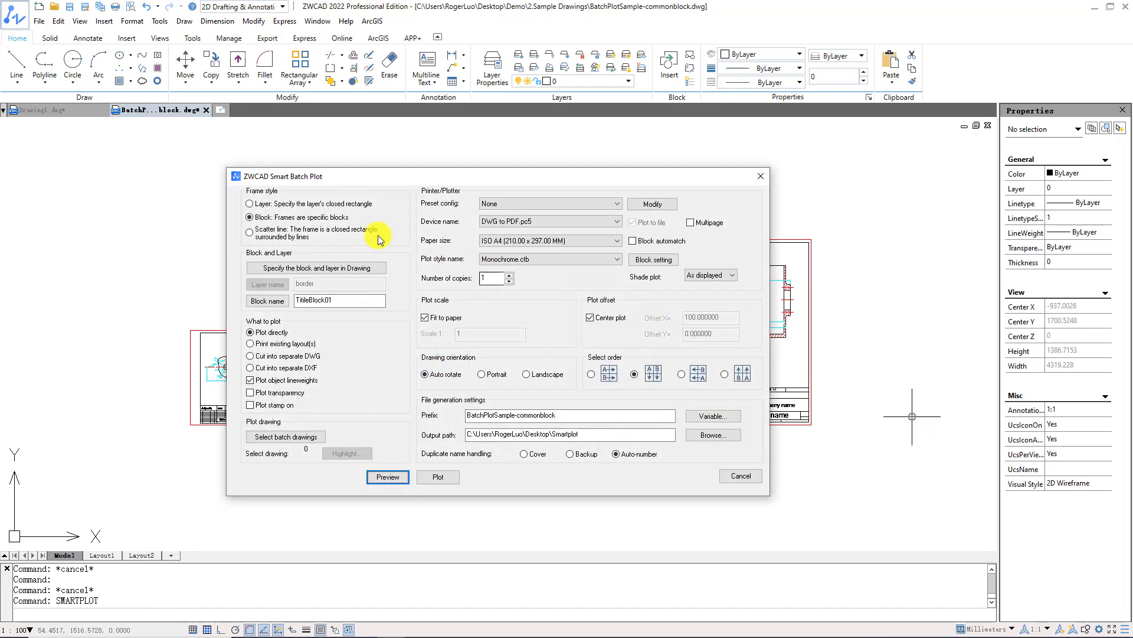
Use the Block frame style with TitleBlock01, TitleBlock02 and TitleBlock03 as frame blocks.
left_click(323, 221)
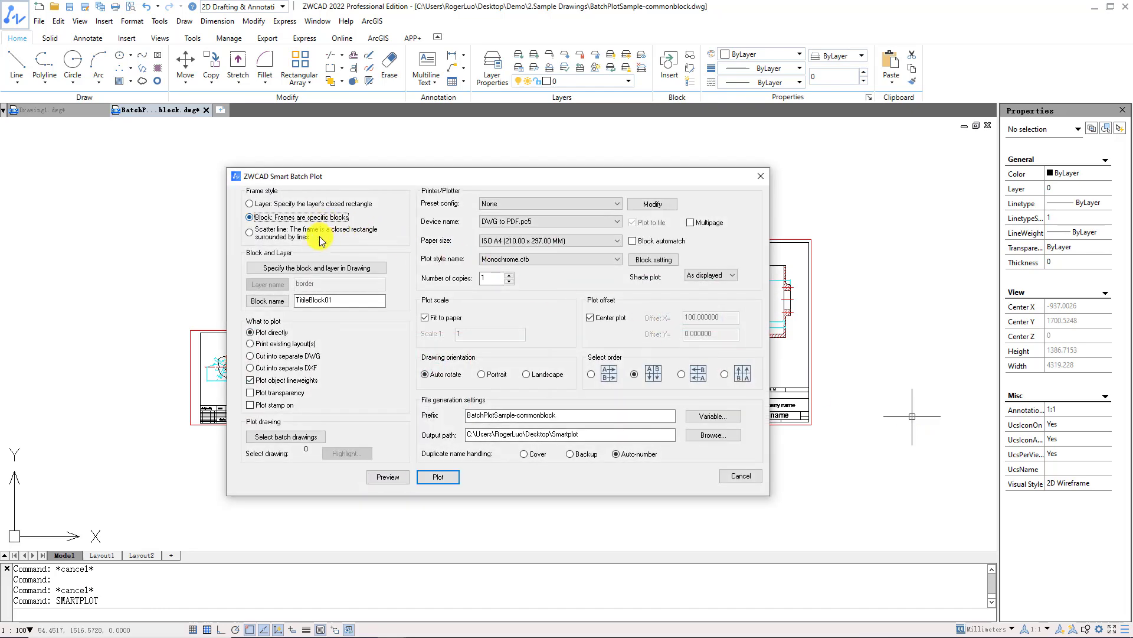
left_click(280, 303)
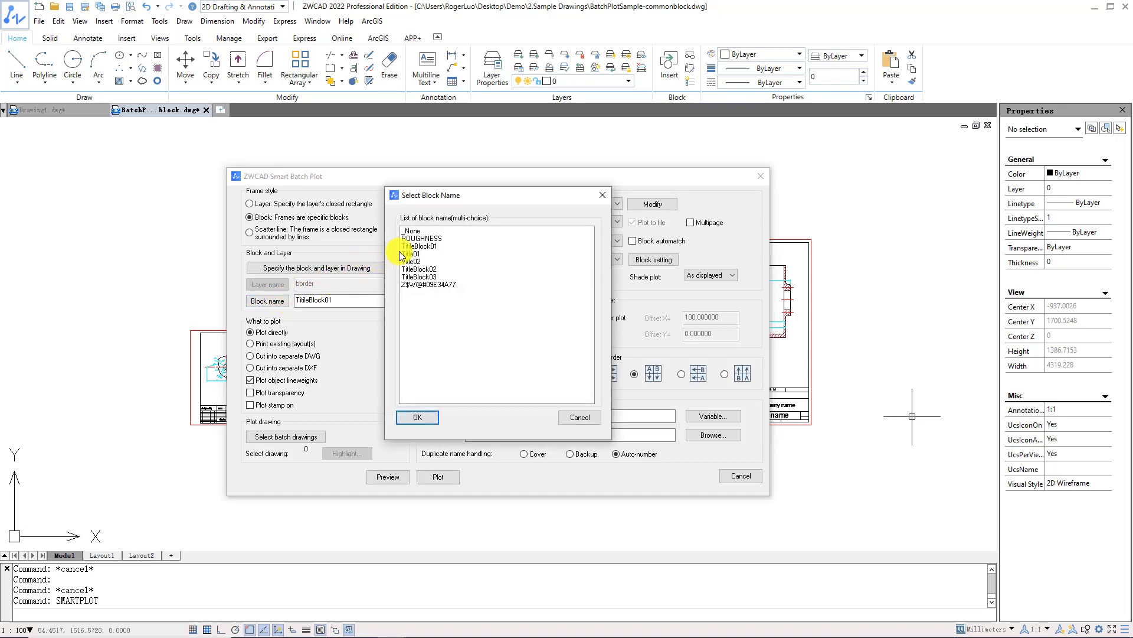
left_click(421, 248)
left_click(423, 269)
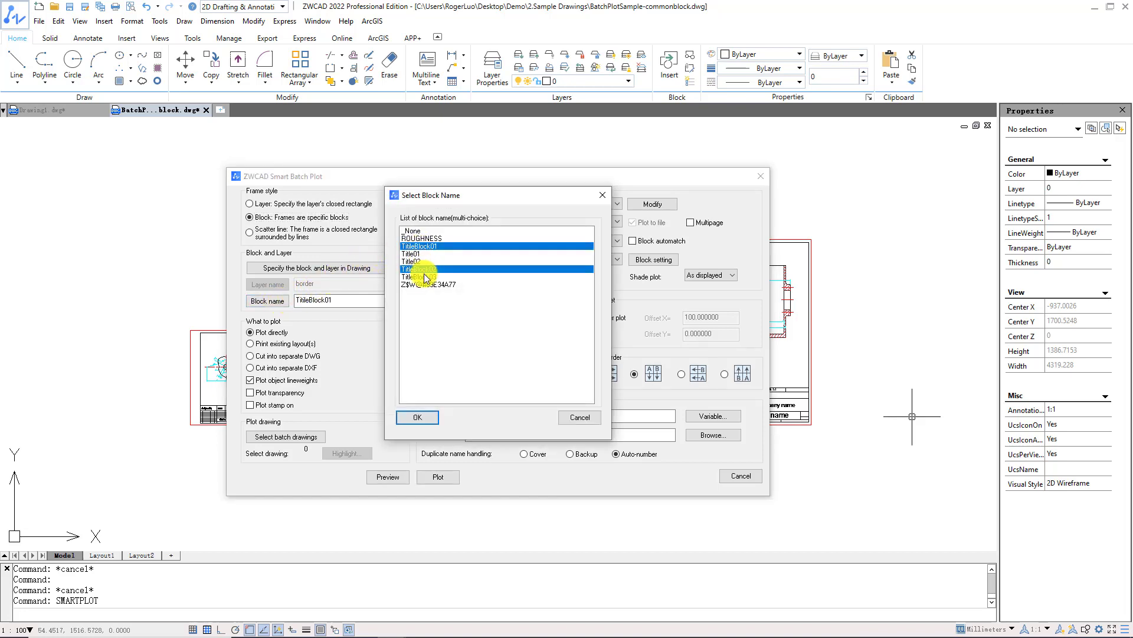
left_click(425, 277)
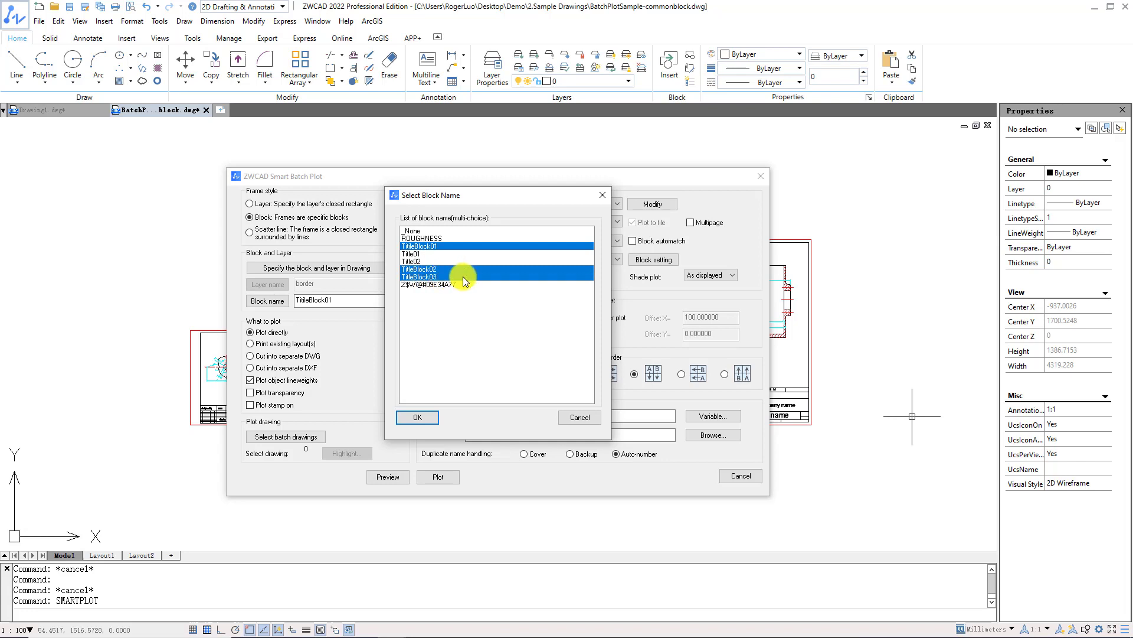
left_click(433, 417)
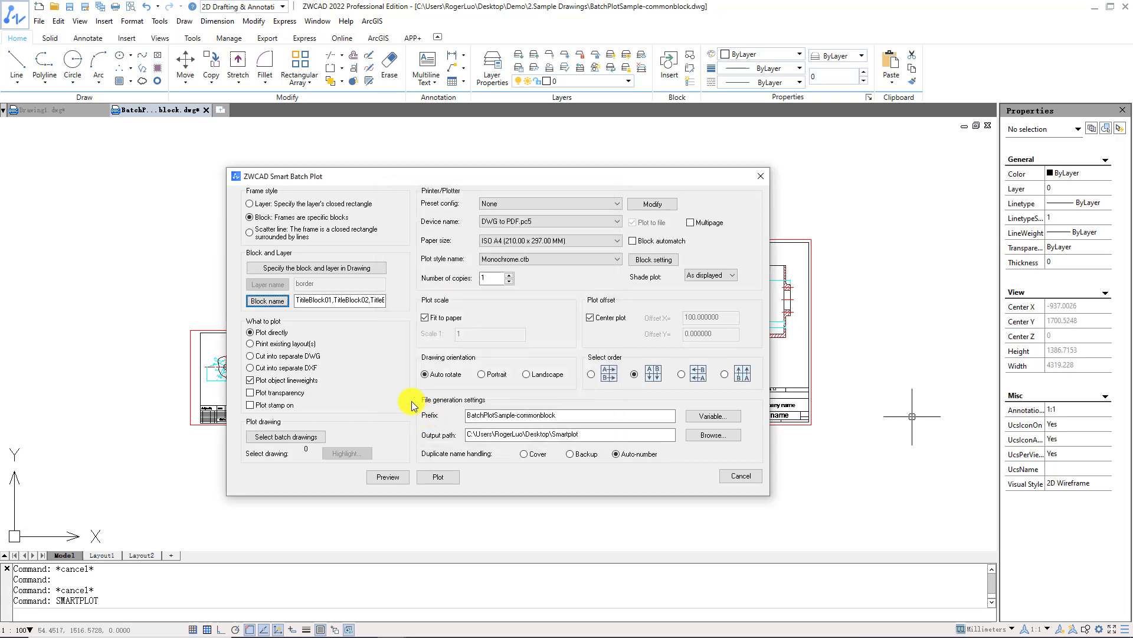
left_click(326, 438)
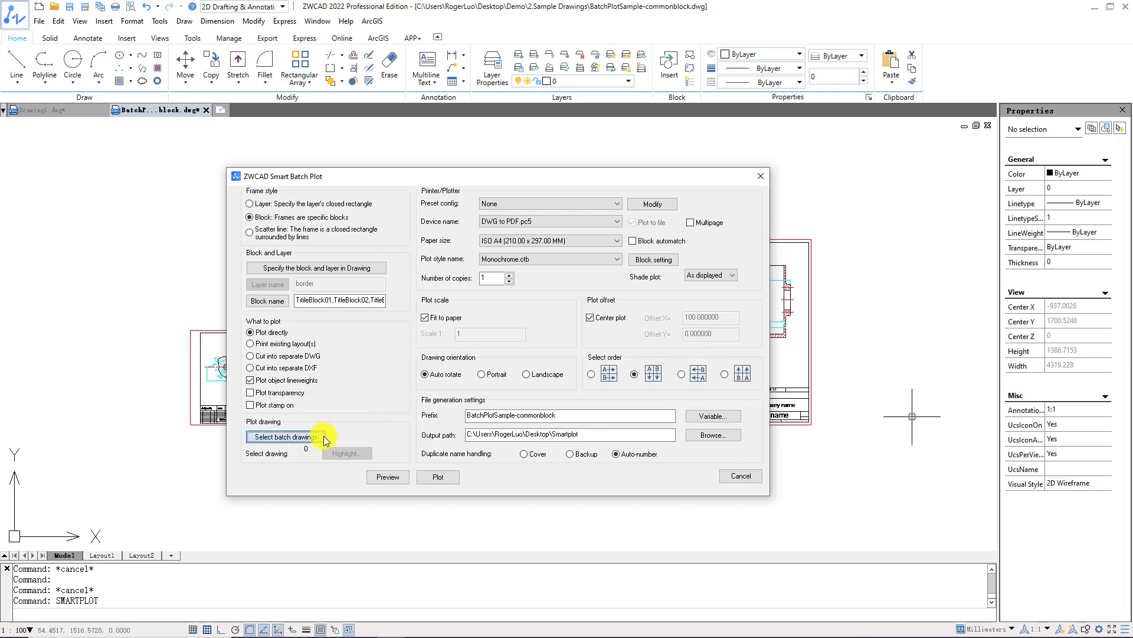
Window-select all three framed sheets for batch plotting and verify they are numbered 1 to 3.
left_click(147, 189)
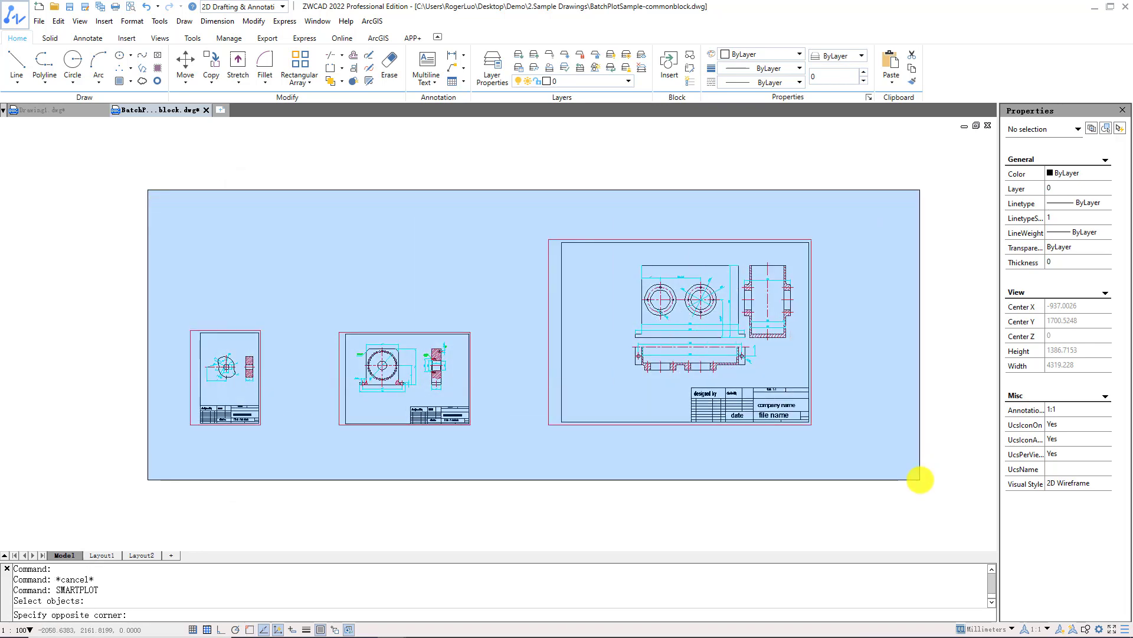
left_click(920, 480)
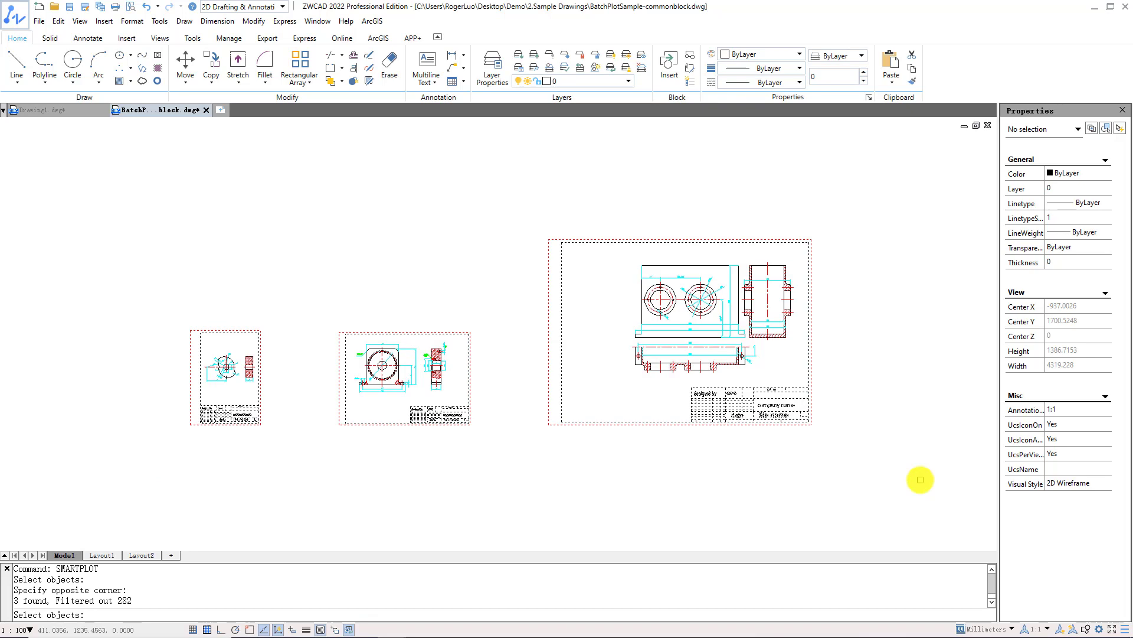
key("Return")
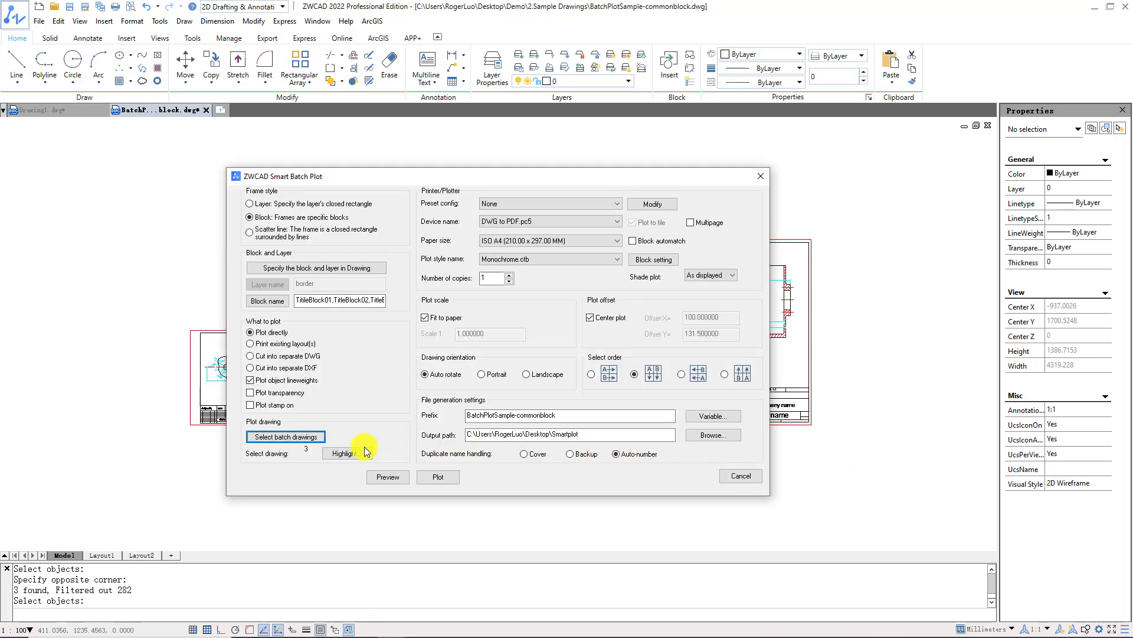
left_click(329, 454)
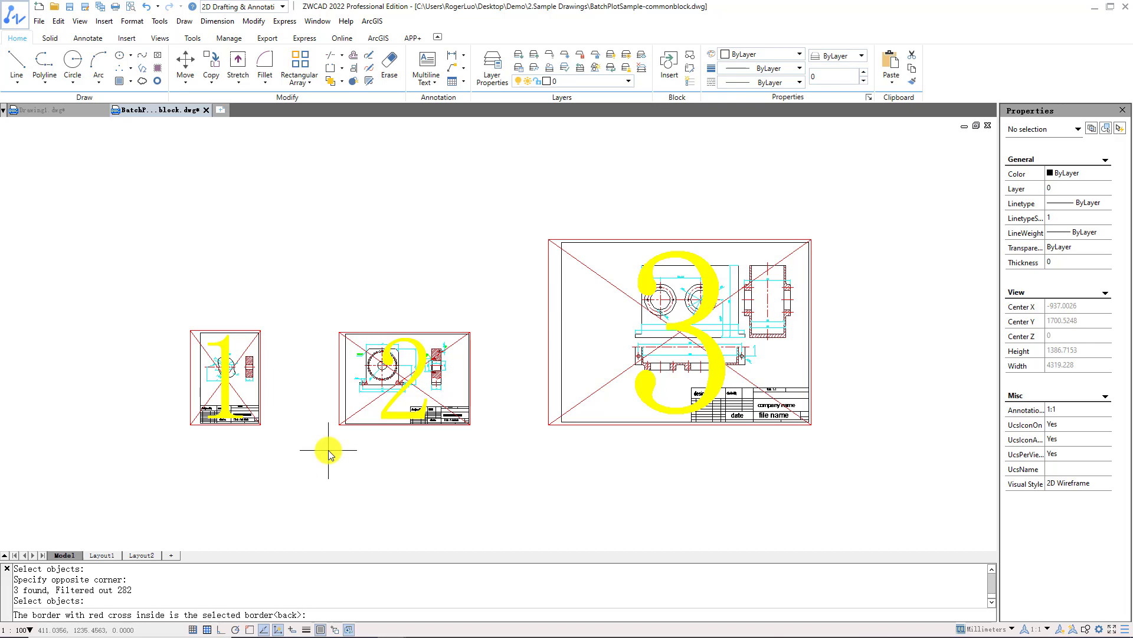
key("Return")
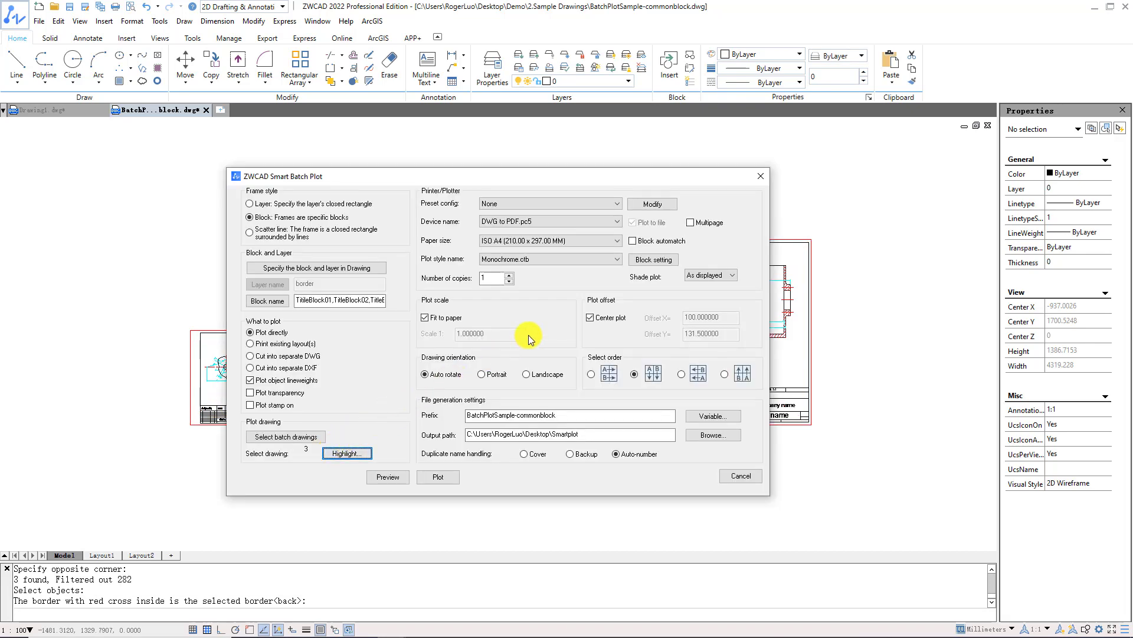
Add block setting TitleBlock01 using DWG to PDF.pc5, ISO full bleed A4 paper and Monochrome.ctb.
left_click(653, 260)
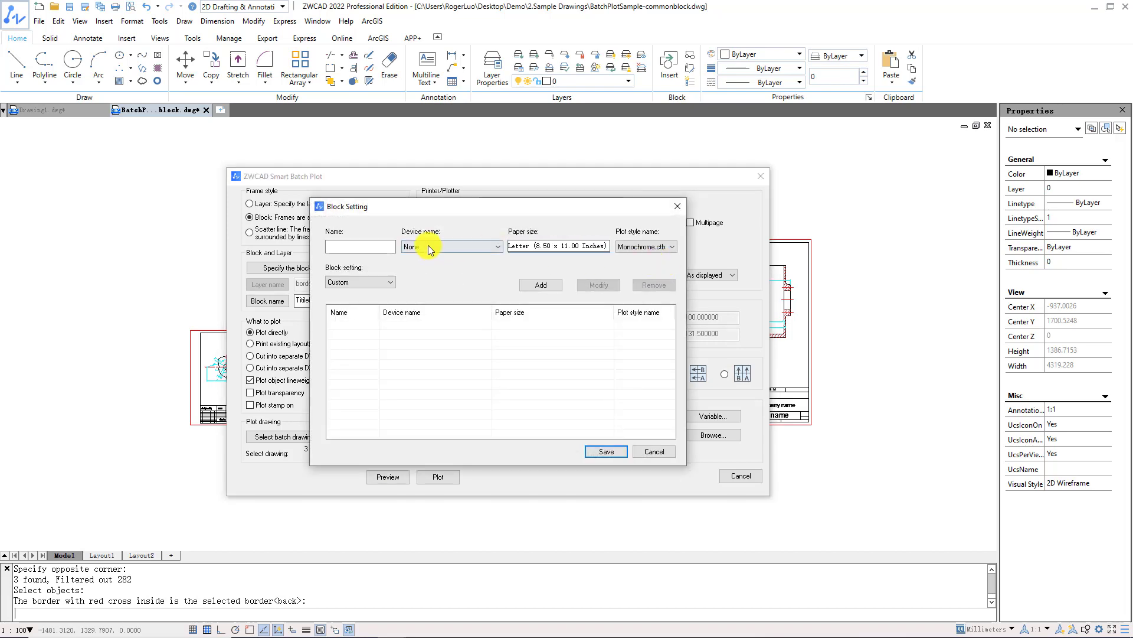
left_click(376, 245)
type("T")
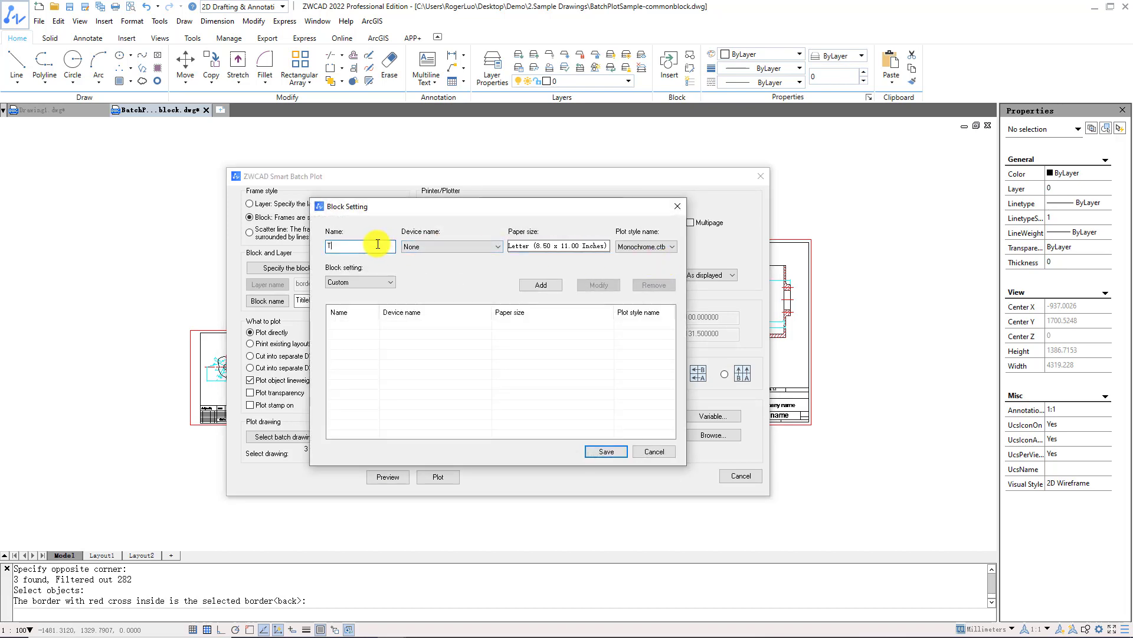
type("itleBlock01")
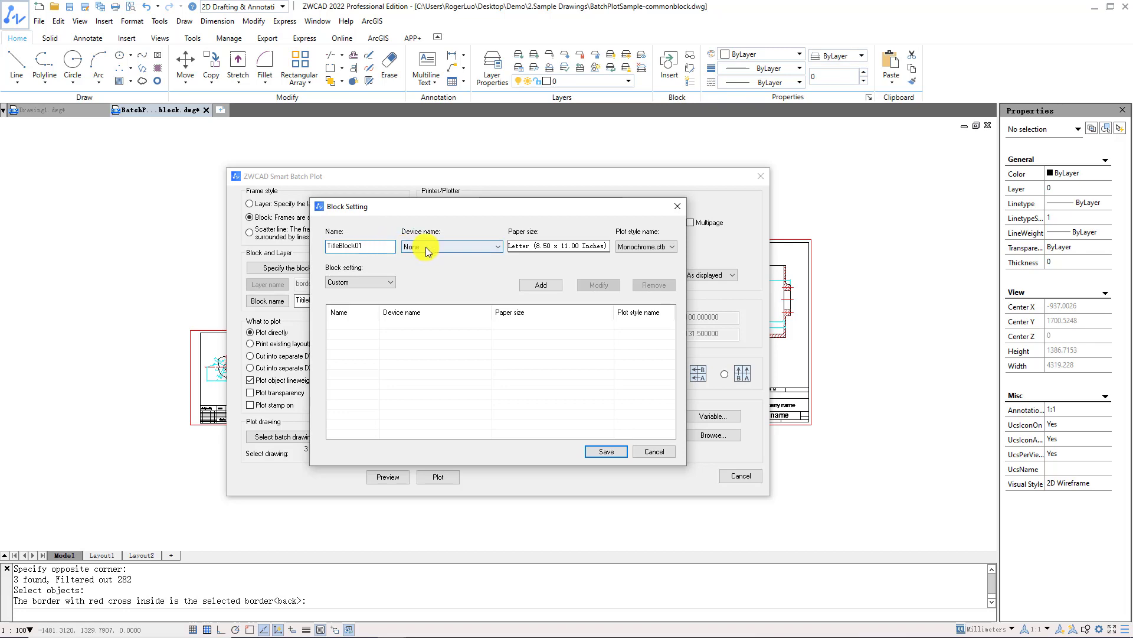
left_click(427, 248)
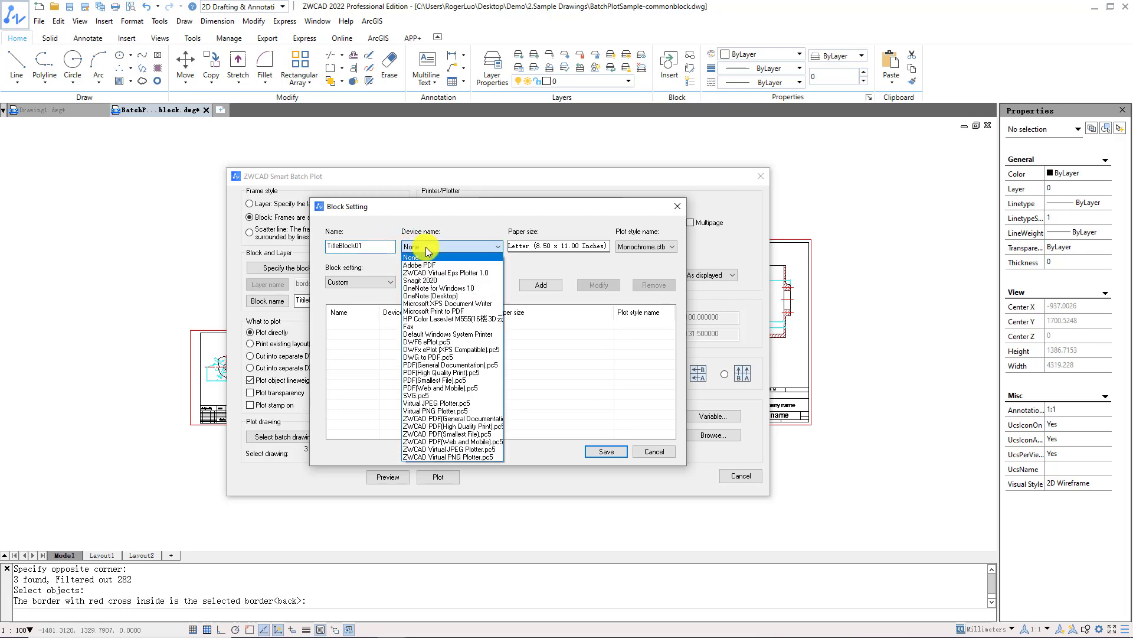
left_click(445, 357)
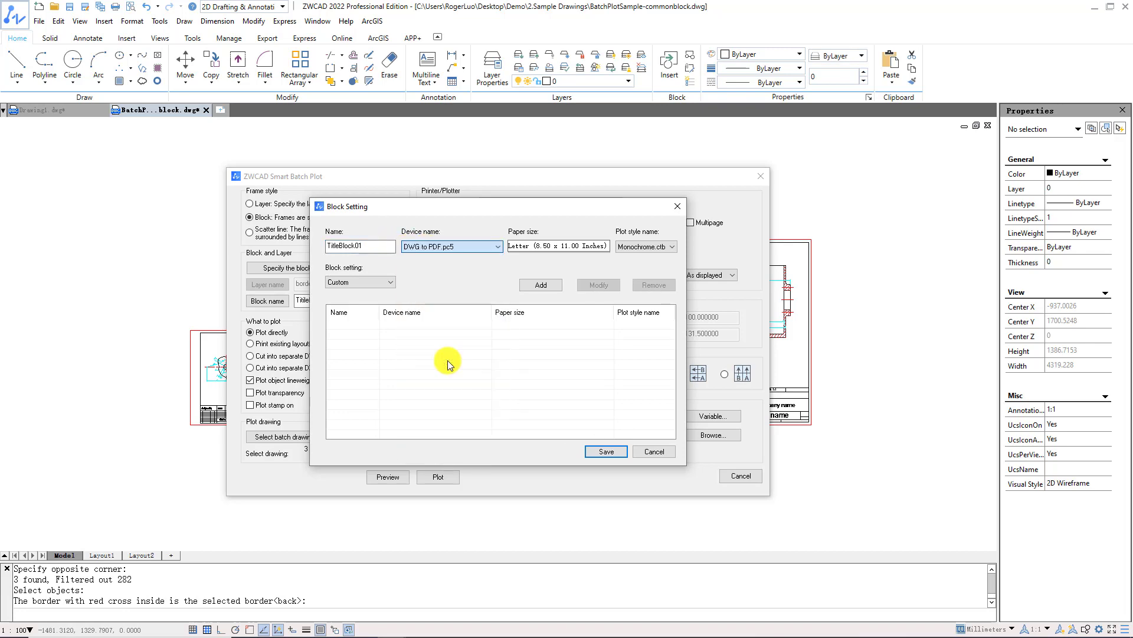
left_click(594, 248)
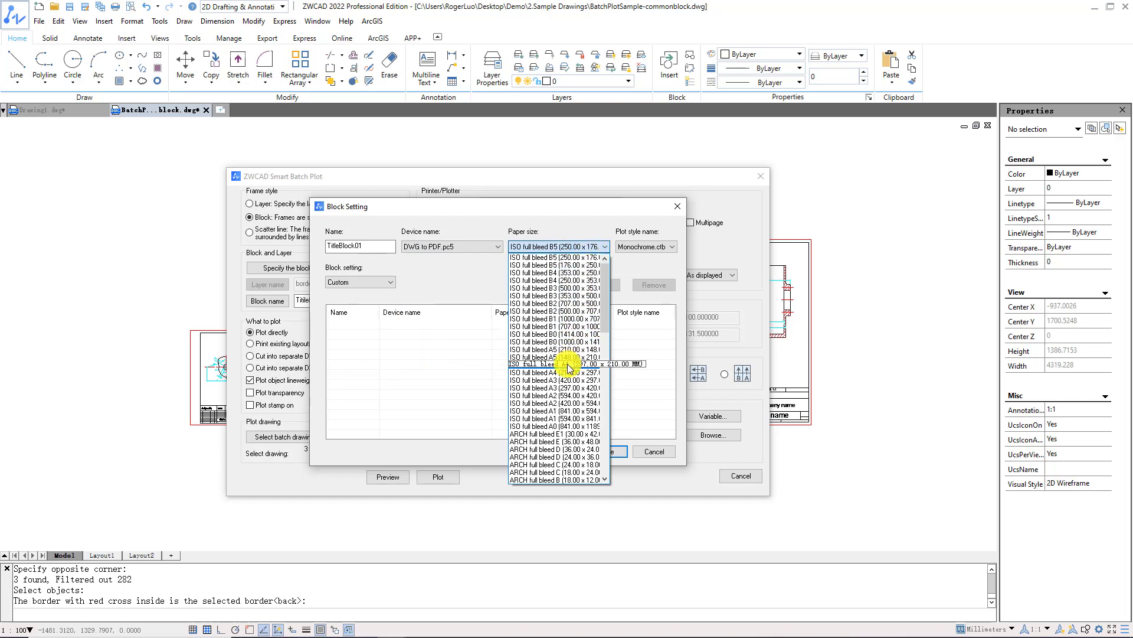
left_click(569, 364)
left_click(655, 256)
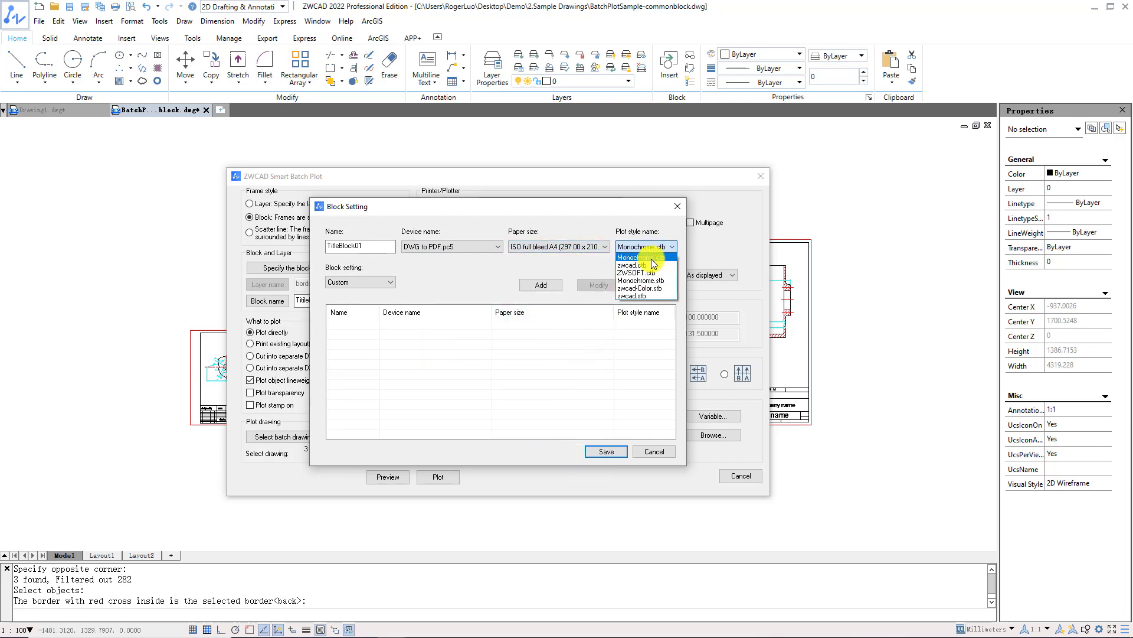
left_click(654, 263)
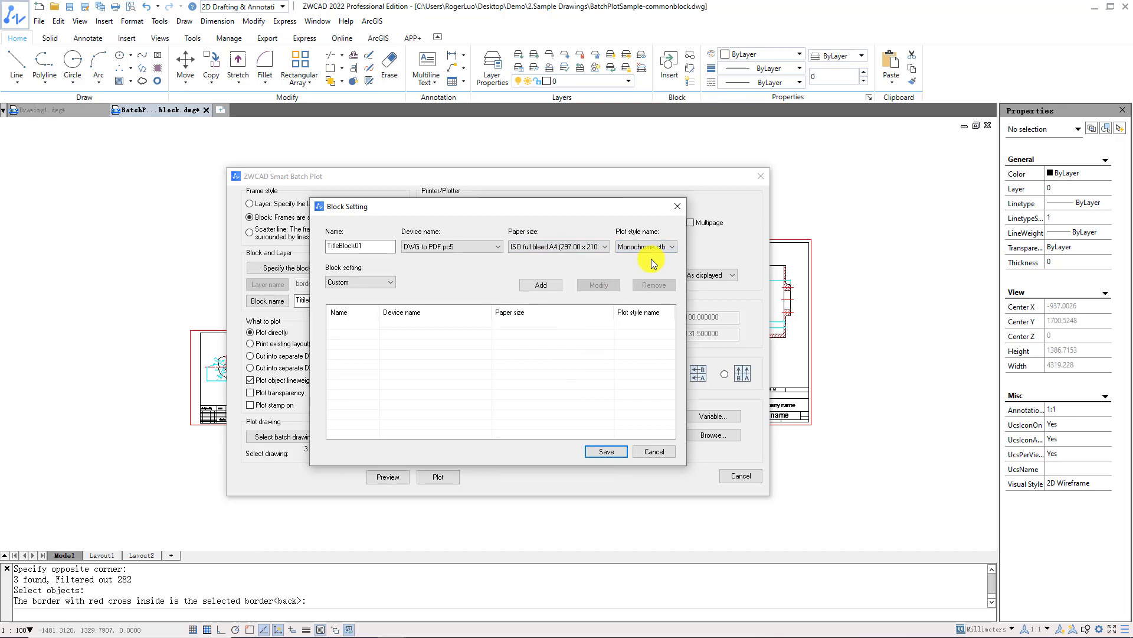
left_click(559, 288)
Add block setting TitleBlock02 with ISO full bleed A3 paper.
left_click(386, 246)
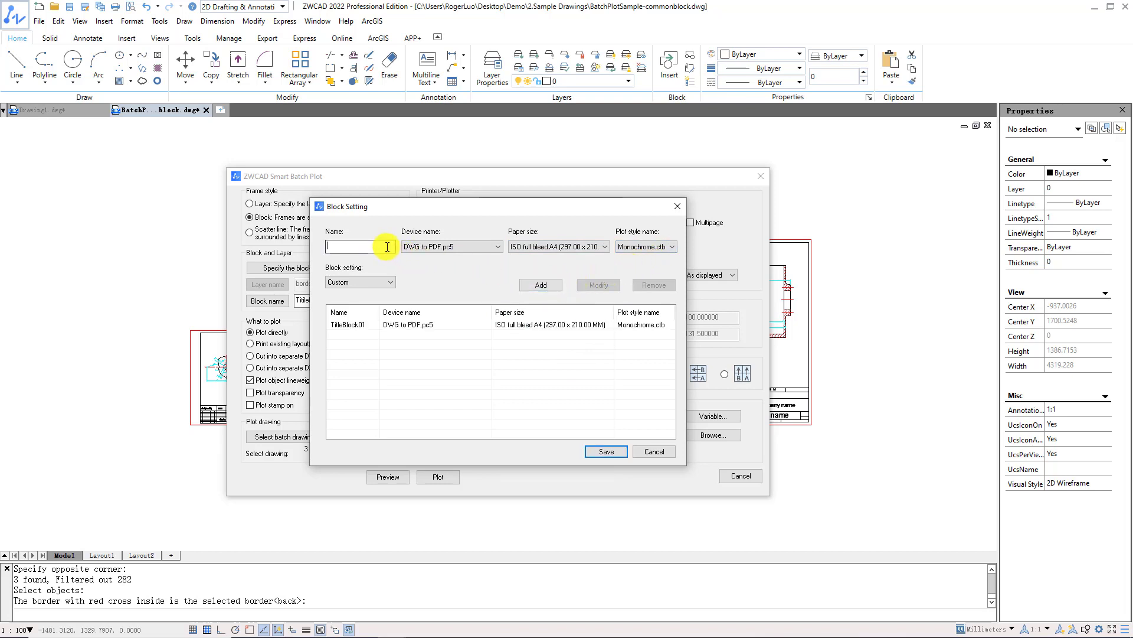
type("TitleBlock02")
left_click(541, 247)
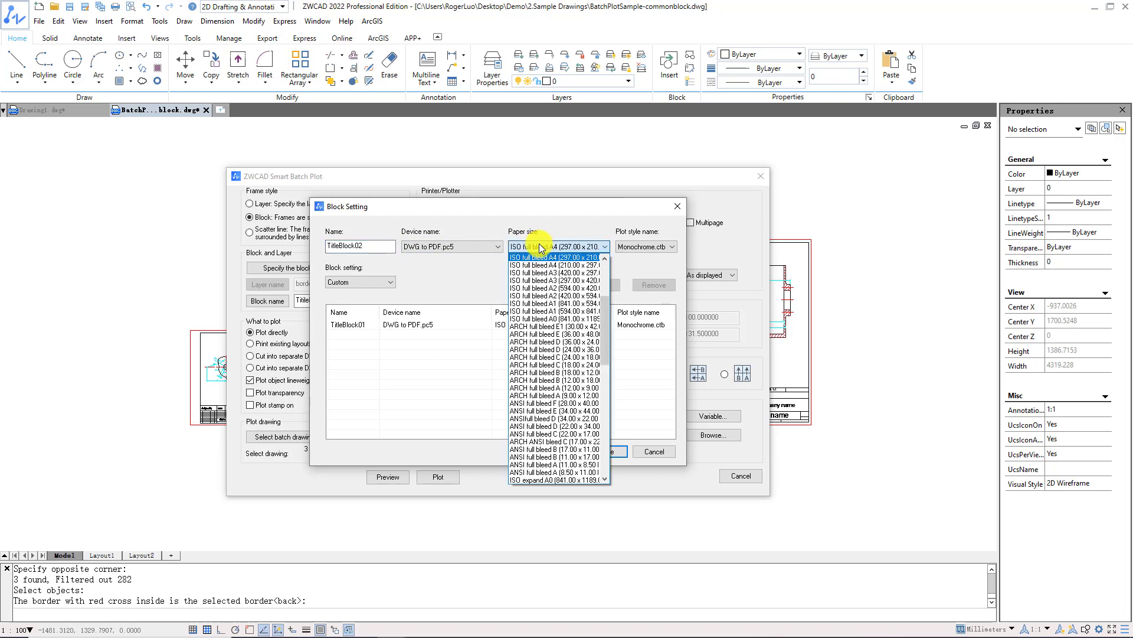
left_click(563, 273)
left_click(541, 284)
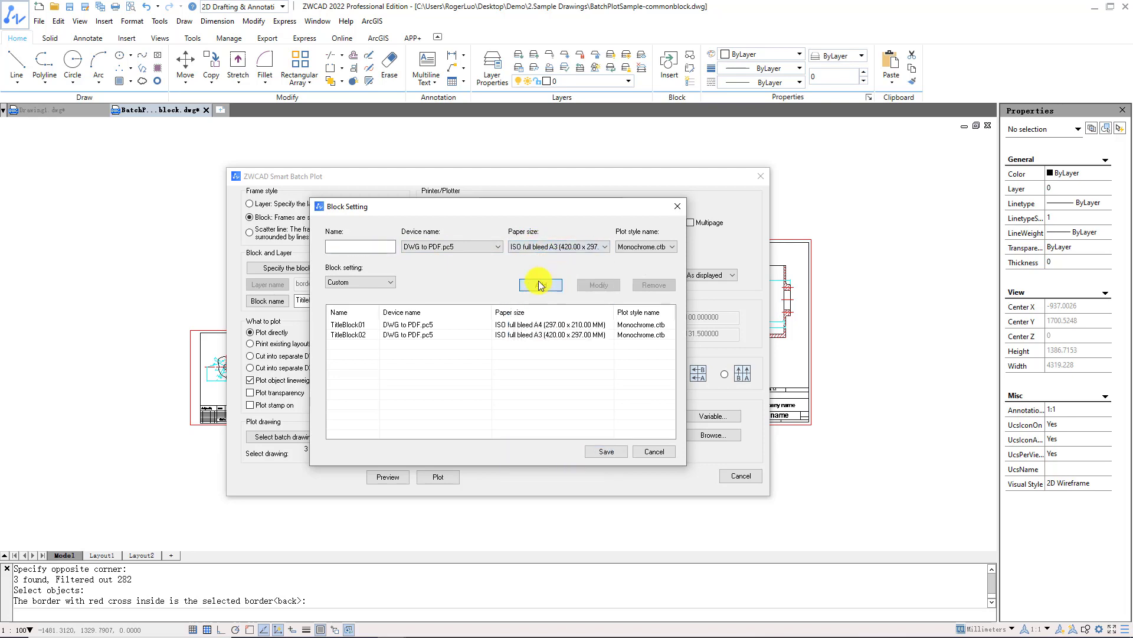
Add block setting TitleBlock03 with ISO full bleed A1 paper and save the block settings.
left_click(385, 246)
type("Tit")
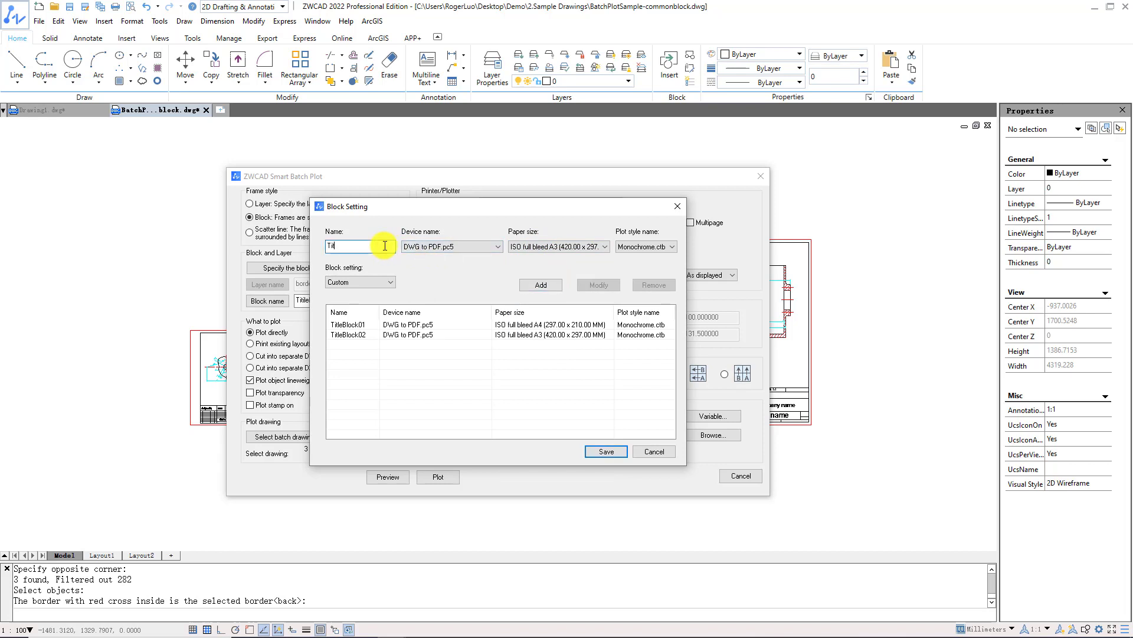
type("leBlock03")
left_click(532, 252)
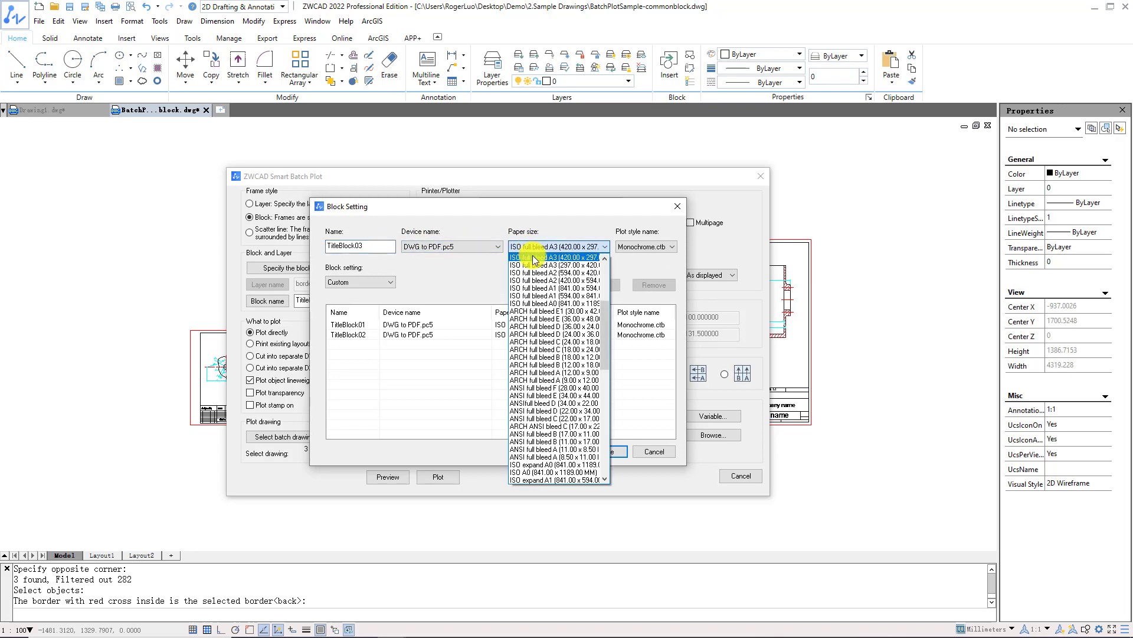
left_click(557, 287)
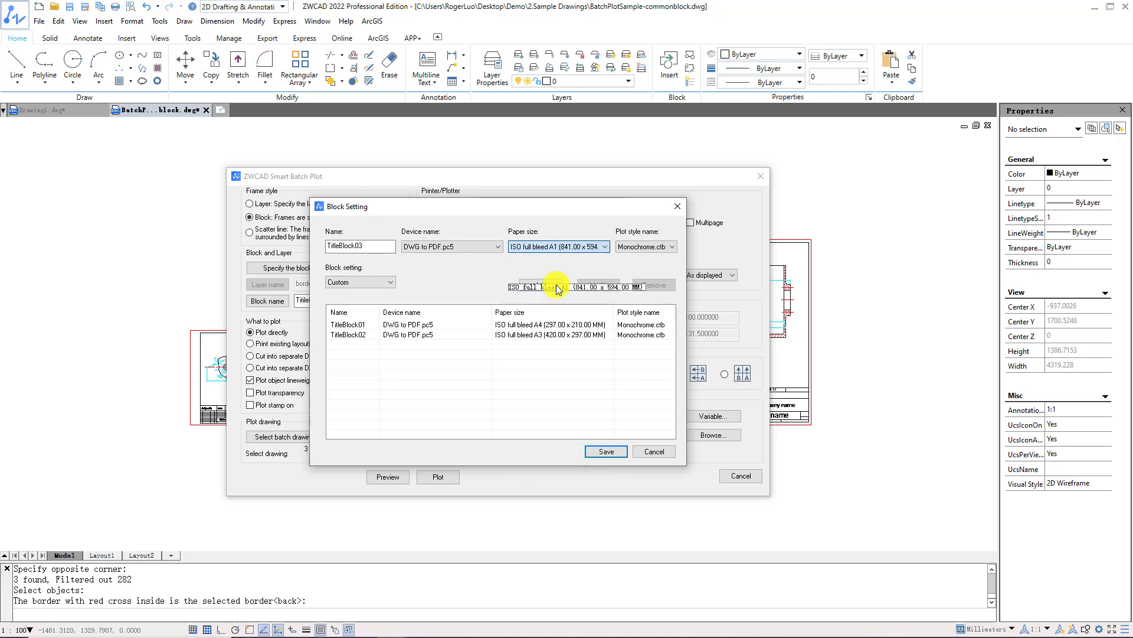
left_click(557, 287)
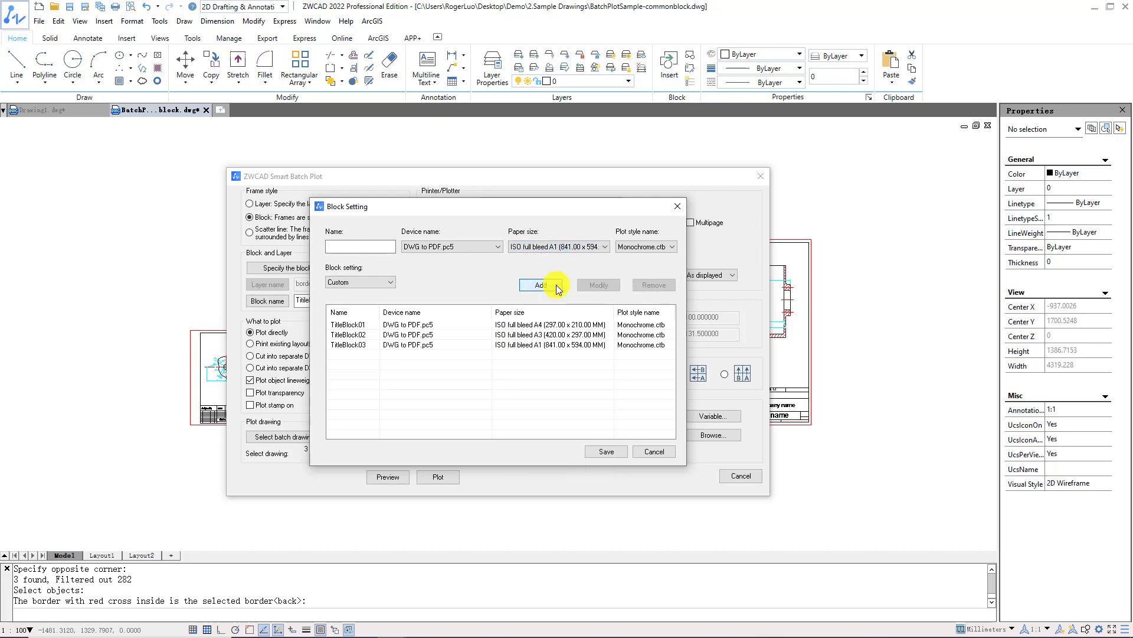
left_click(602, 452)
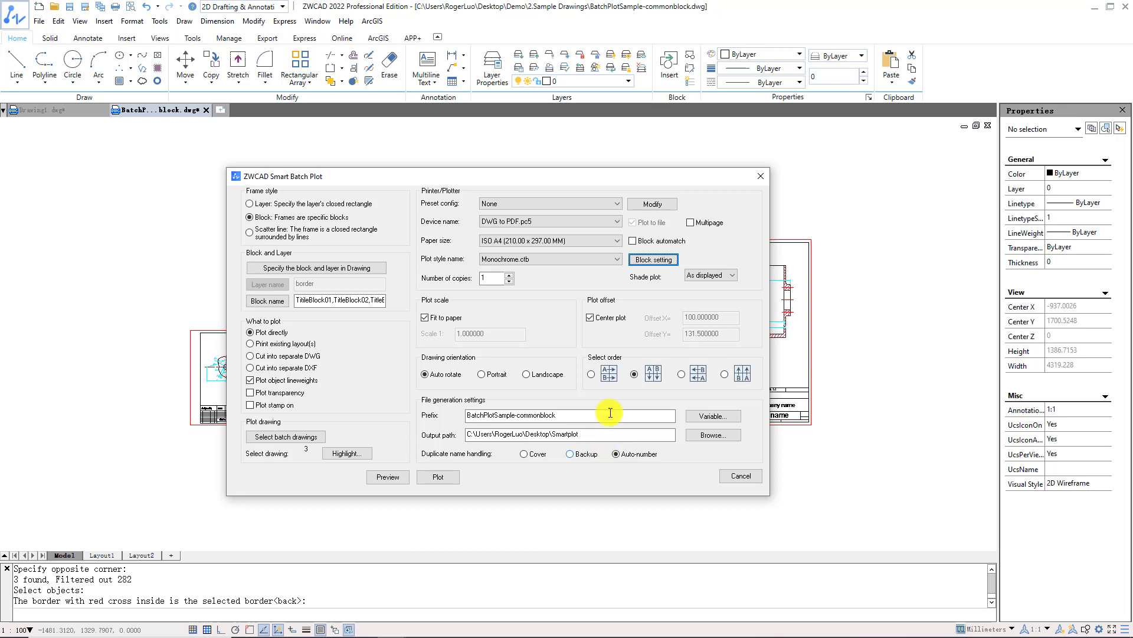
Turn on Block automatch and Multipage, then plot the three sheets to one PDF.
left_click(630, 242)
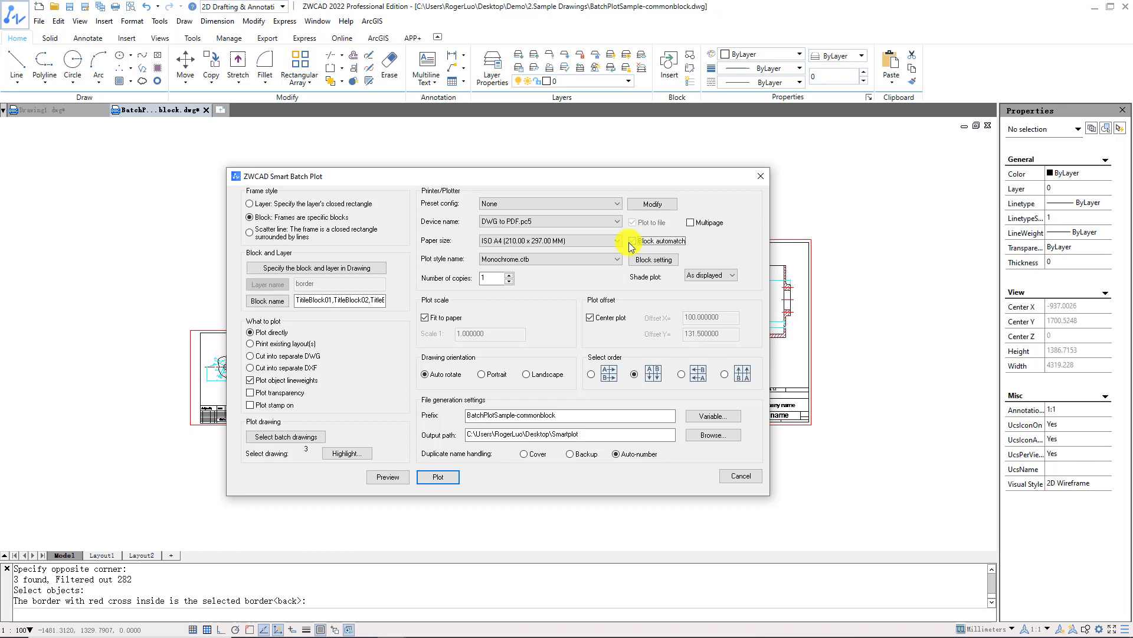
left_click(690, 223)
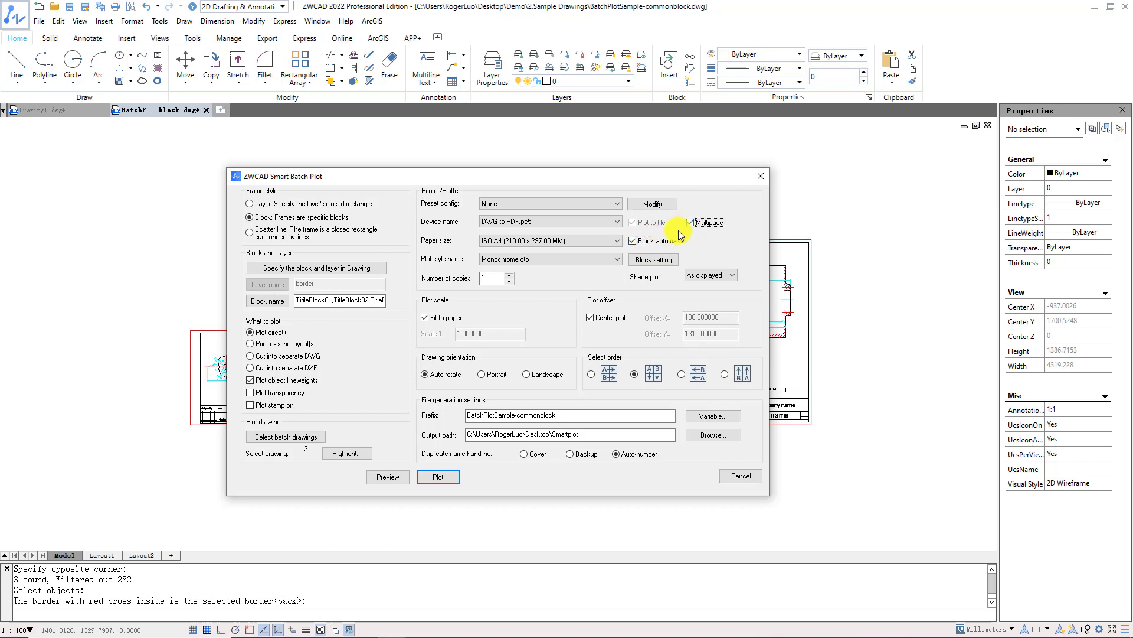
left_click(455, 480)
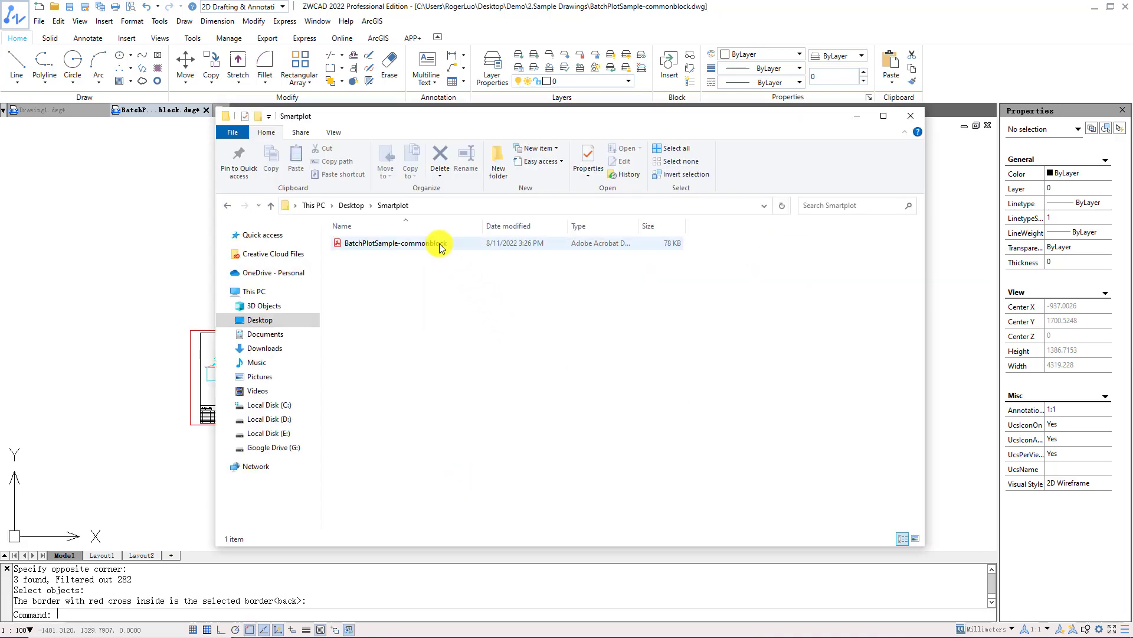
Open the BatchPlotSample-commonblock PDF from the Smartplot folder.
double_click(439, 243)
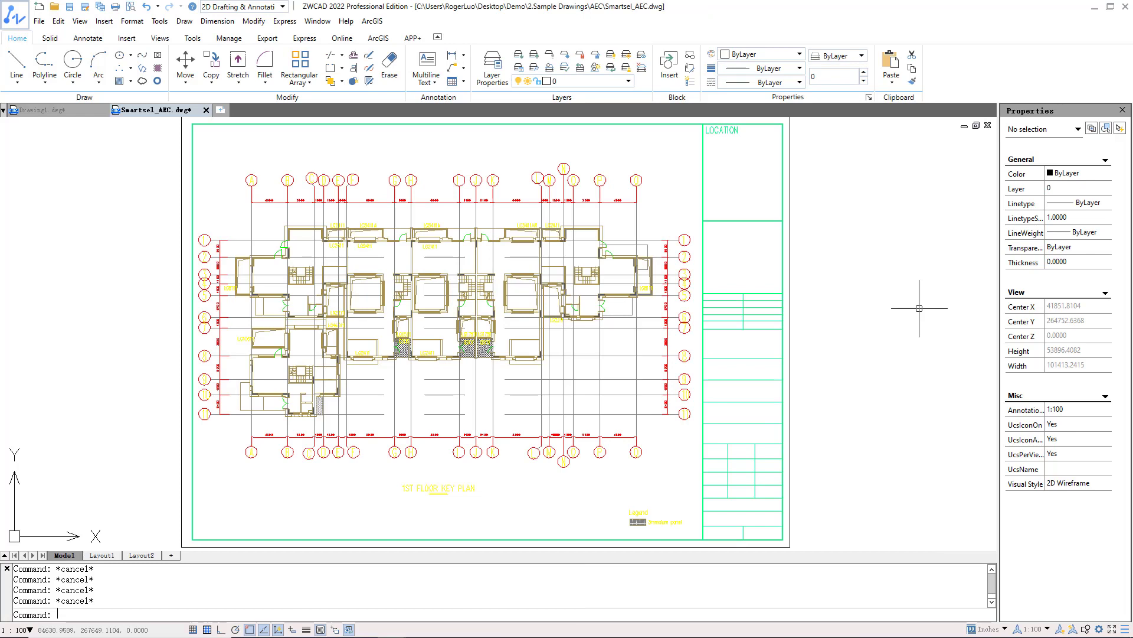
Run SMARTSEL and try selecting all 22 arcs, then all 108 red objects, clearing each.
type("smart")
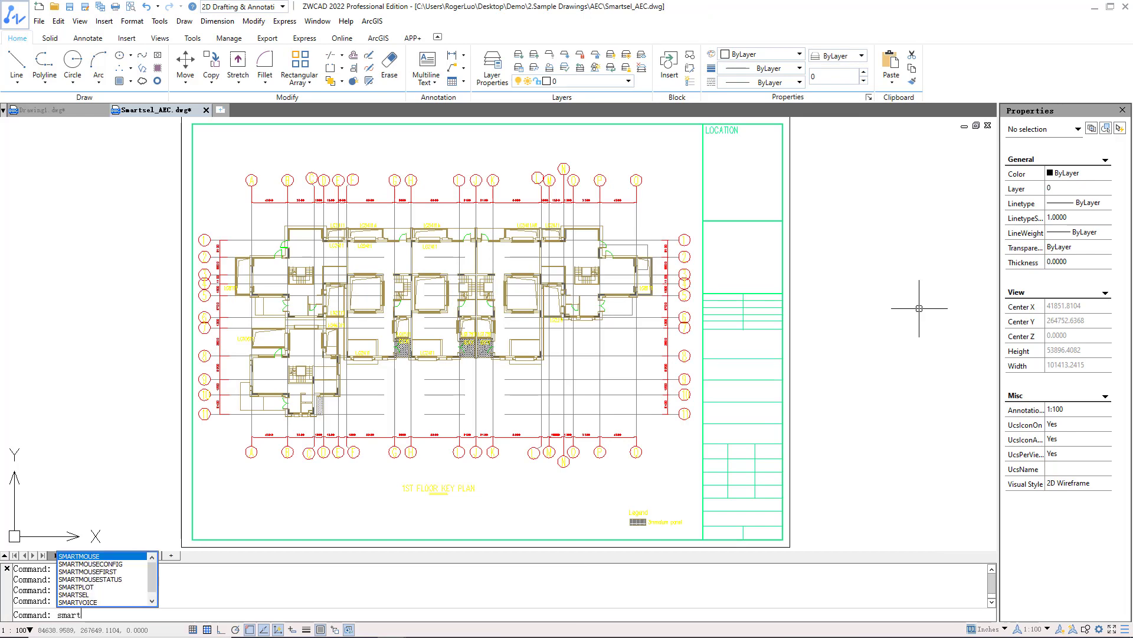
type("sel")
key("Return")
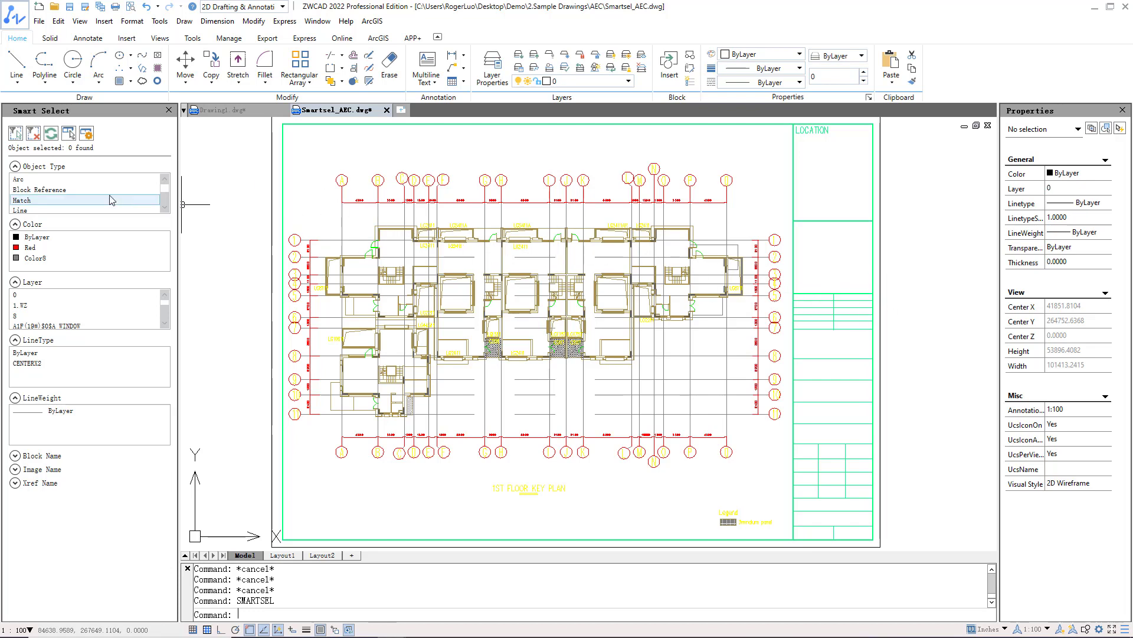
left_click(51, 183)
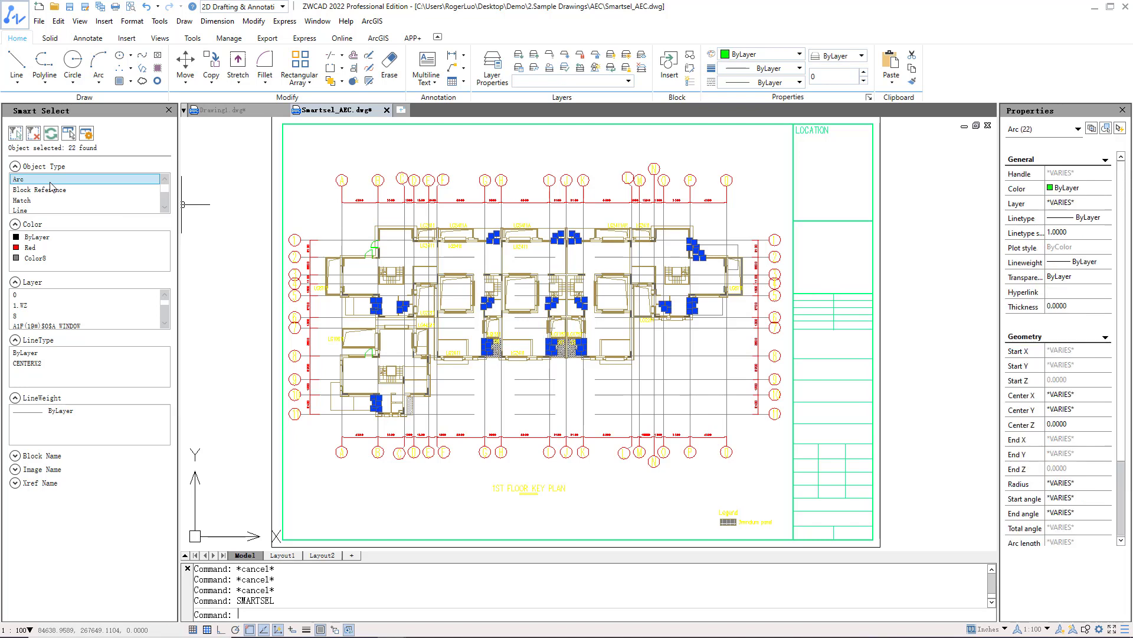
left_click(51, 186)
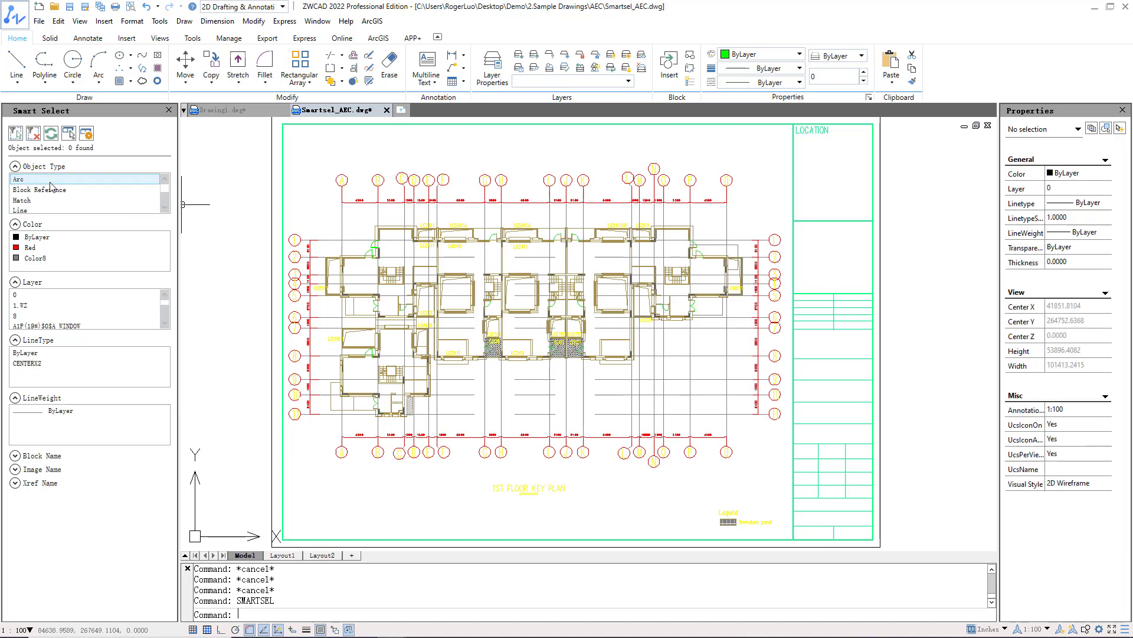
left_click(45, 248)
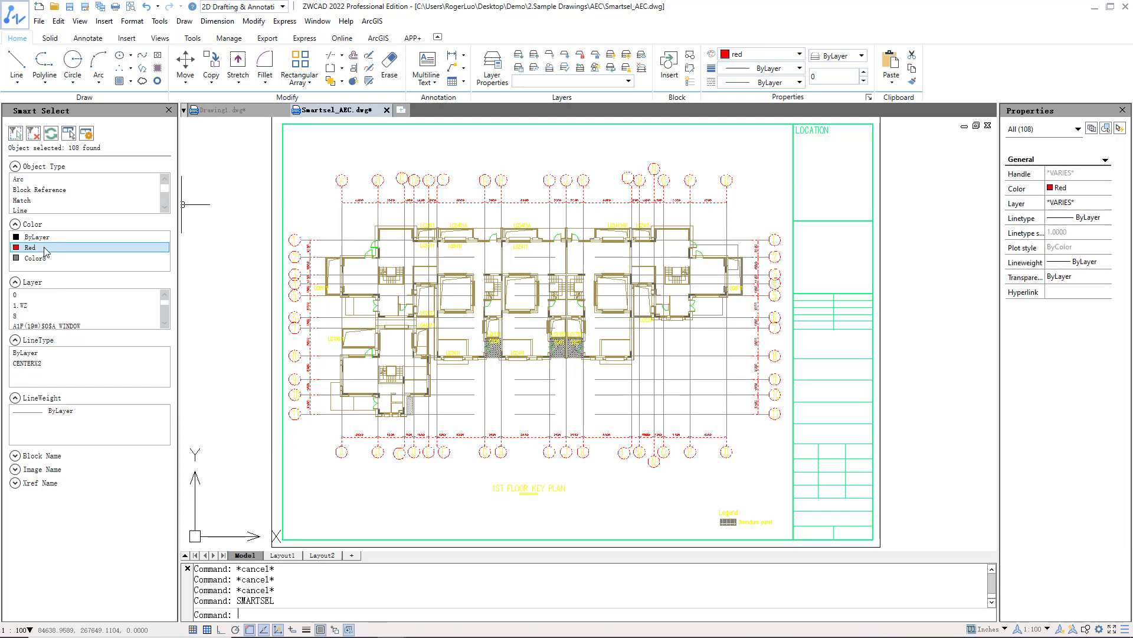
left_click(46, 248)
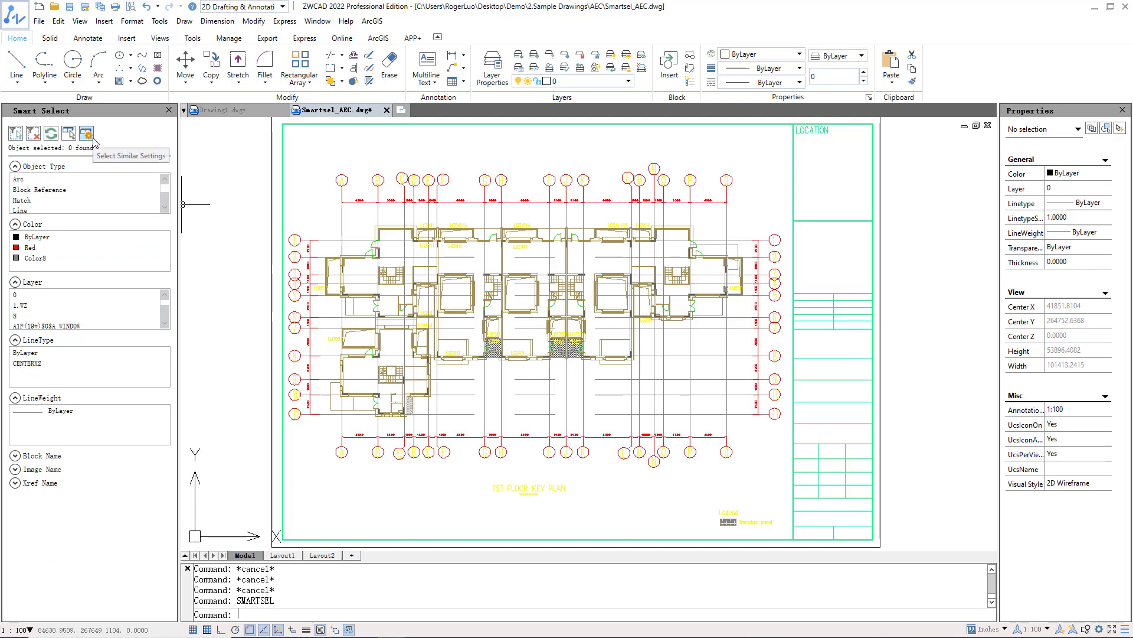
Set Select Similar to match objects by Layer.
left_click(92, 141)
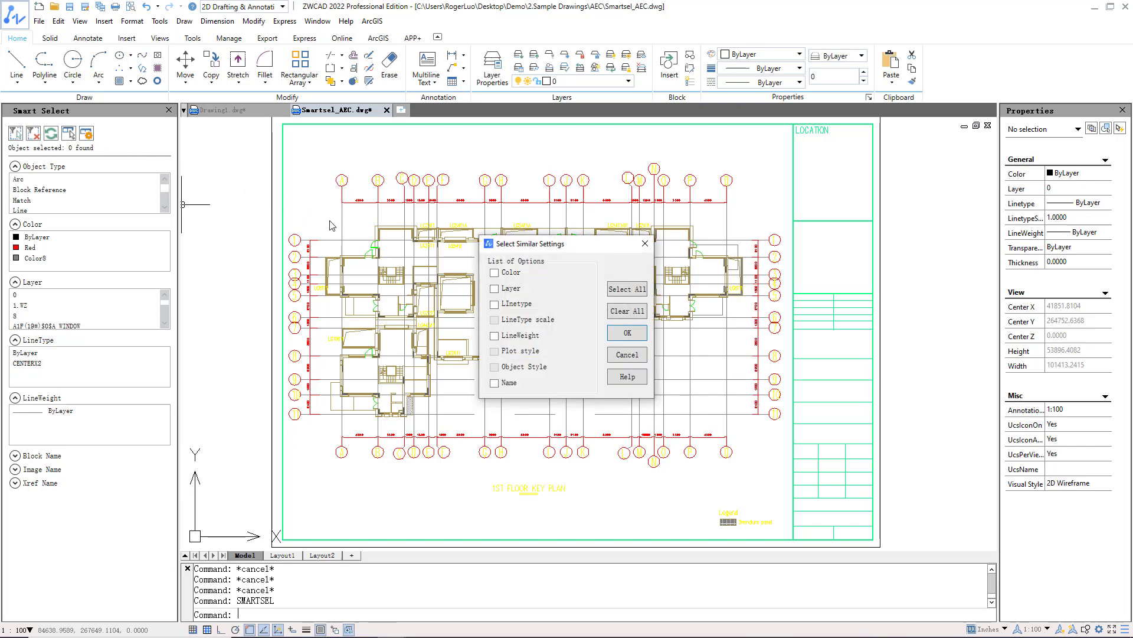
left_click(495, 288)
left_click(627, 334)
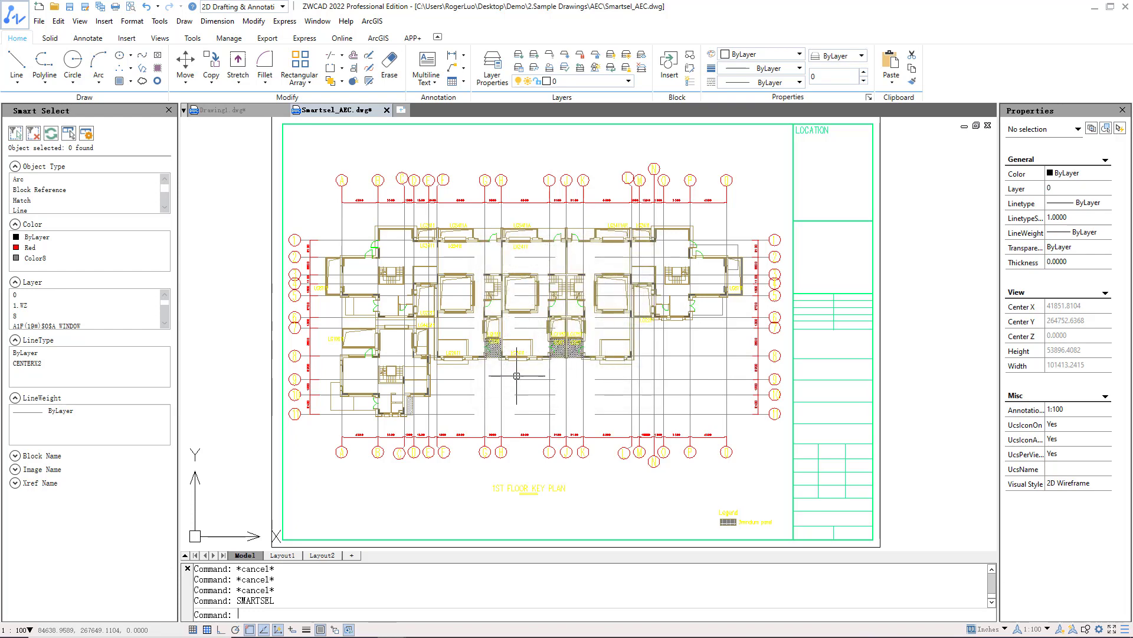
Select the drawing frame and all 7 polylines similar to it.
left_click(271, 461)
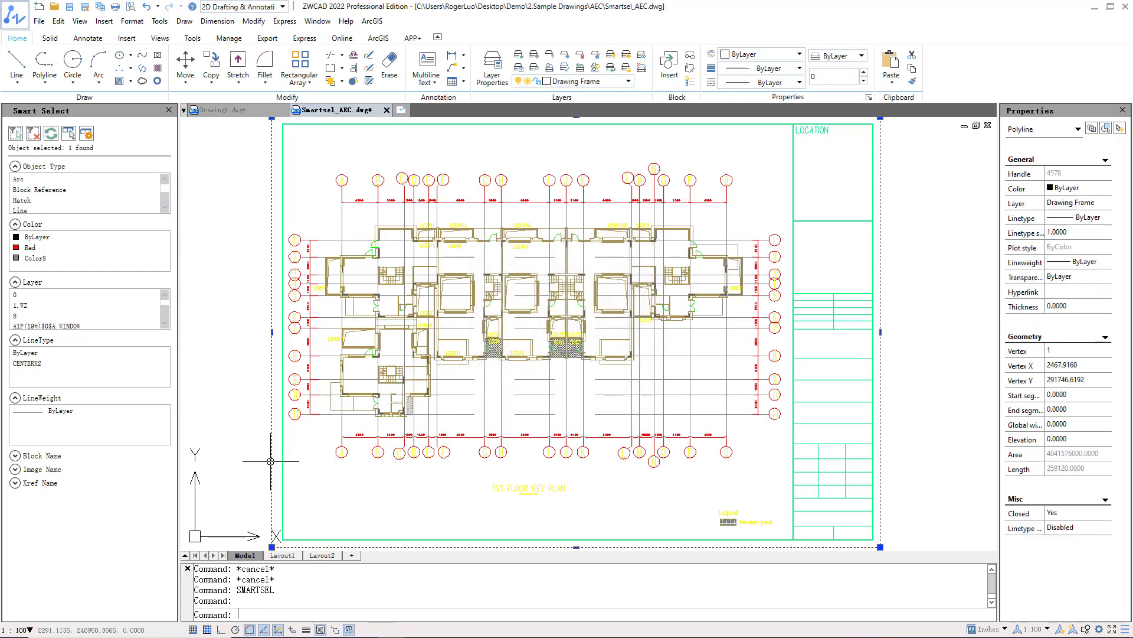
right_click(271, 461)
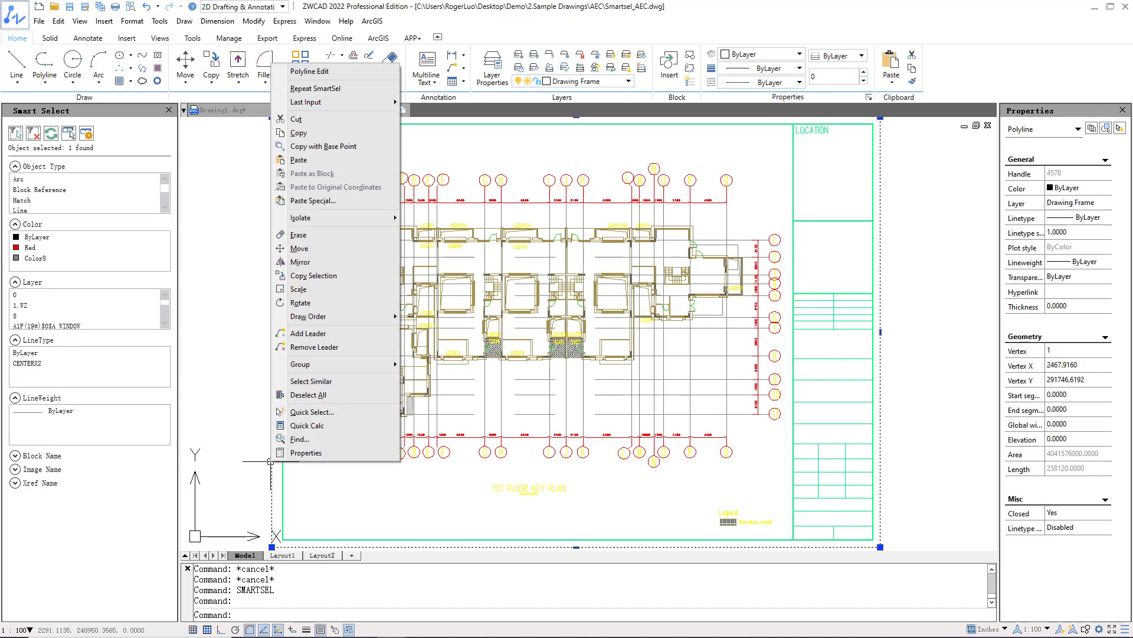
left_click(346, 384)
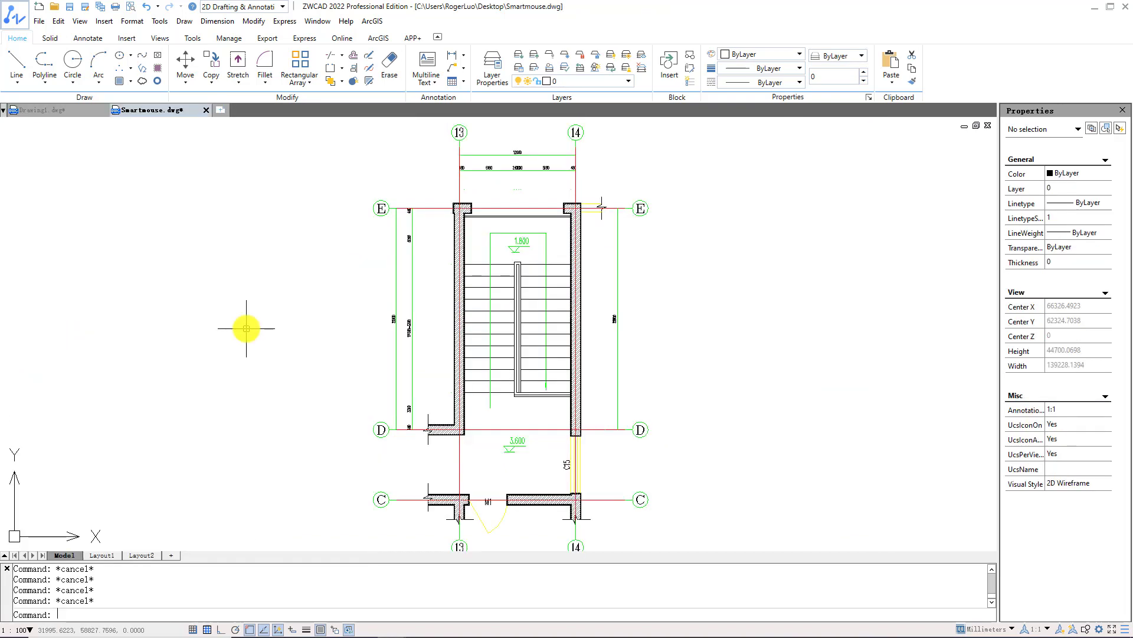
Turn Smart Mouse on using the Tools tab toggle and the SMARTMOUSE command.
left_click(193, 38)
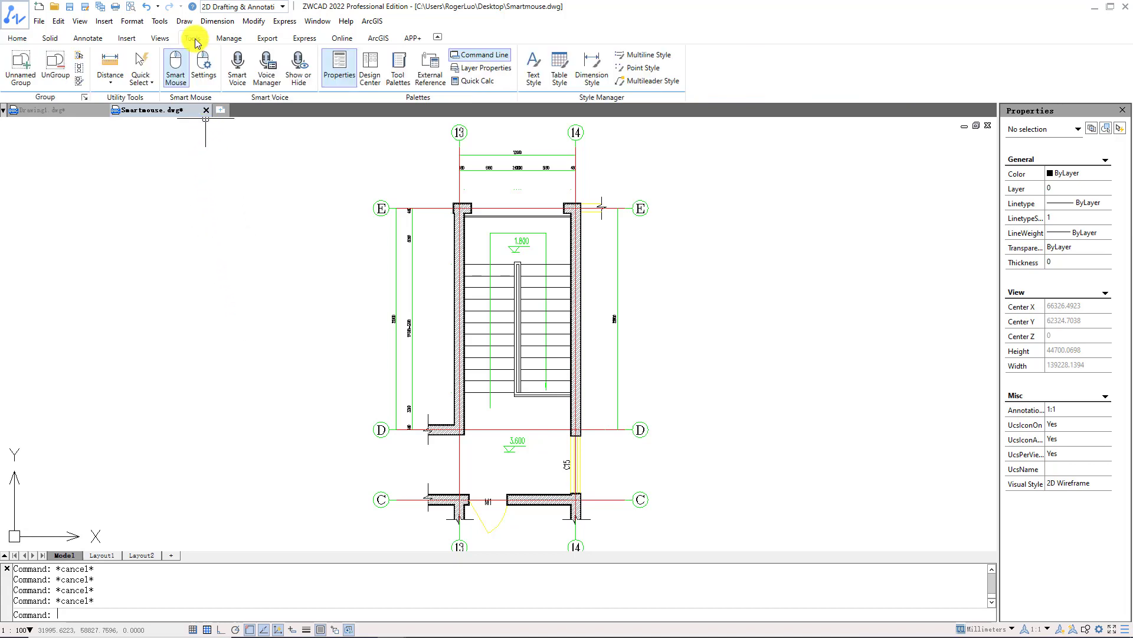
left_click(175, 75)
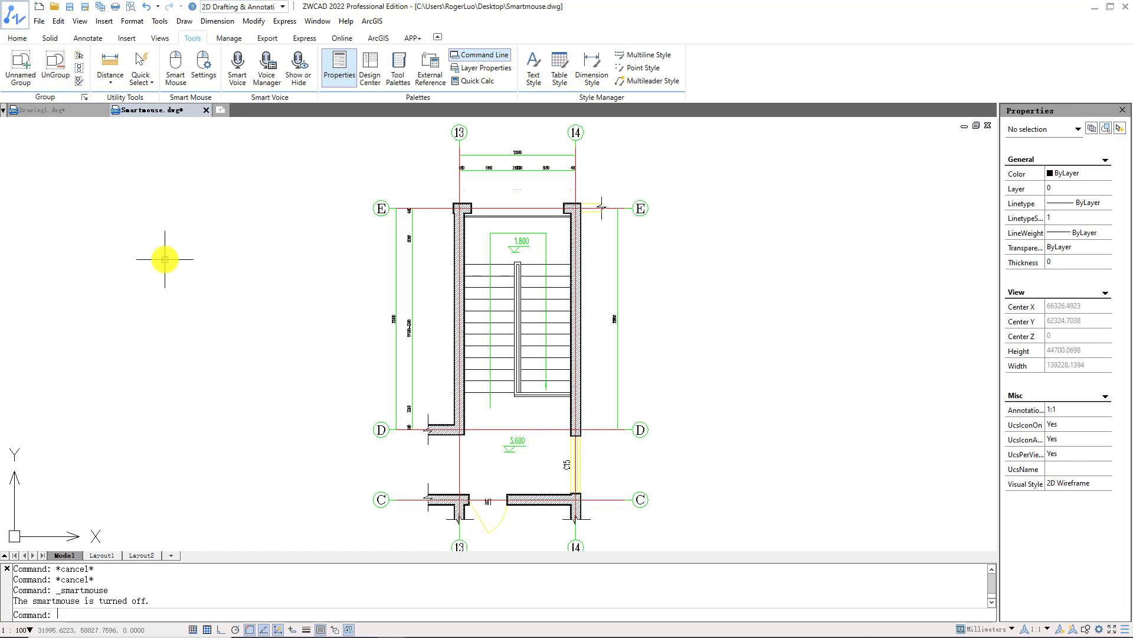
type("smartmouse")
key("Return")
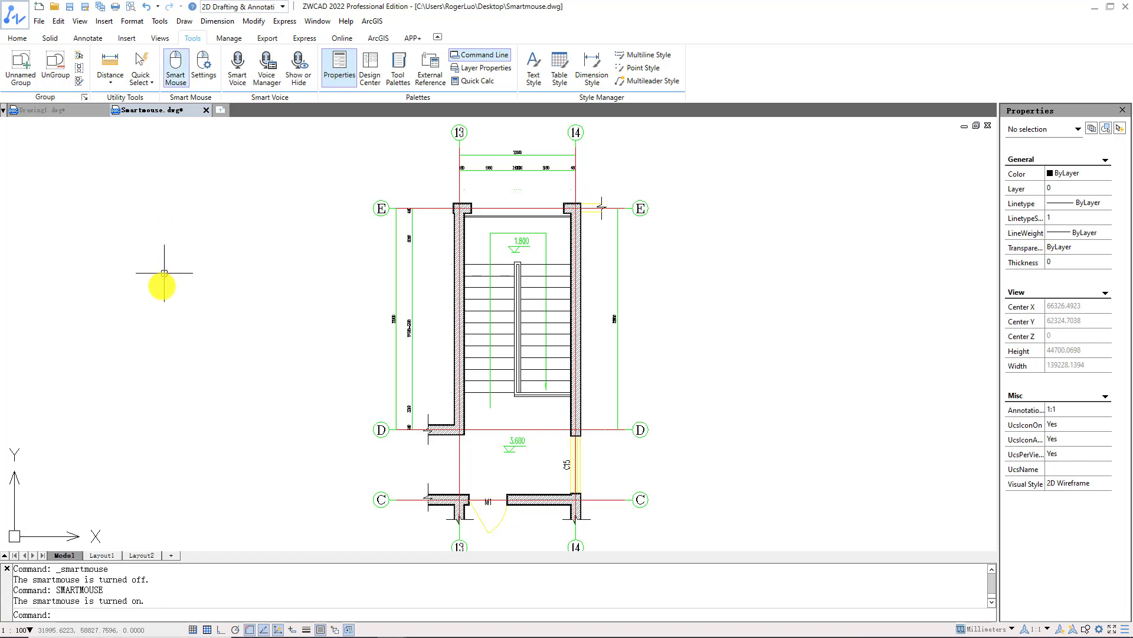
Draw a circle left of the stair plan with the up-right Smart Mouse gesture.
right_click_drag(158, 329, 248, 236)
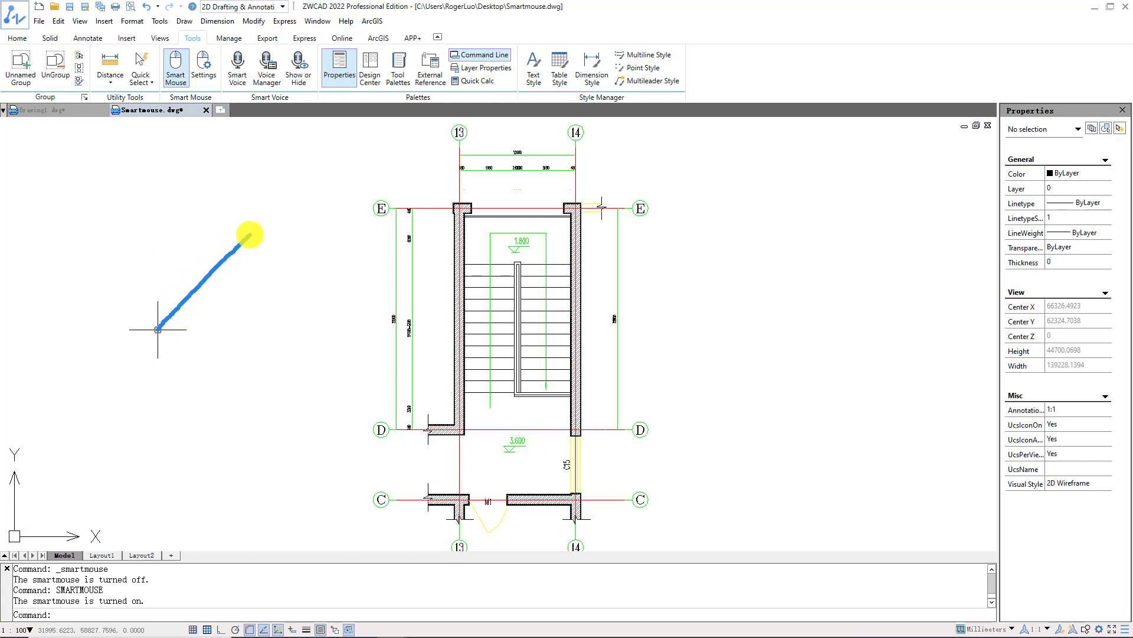
right_click_drag(248, 237, 248, 237)
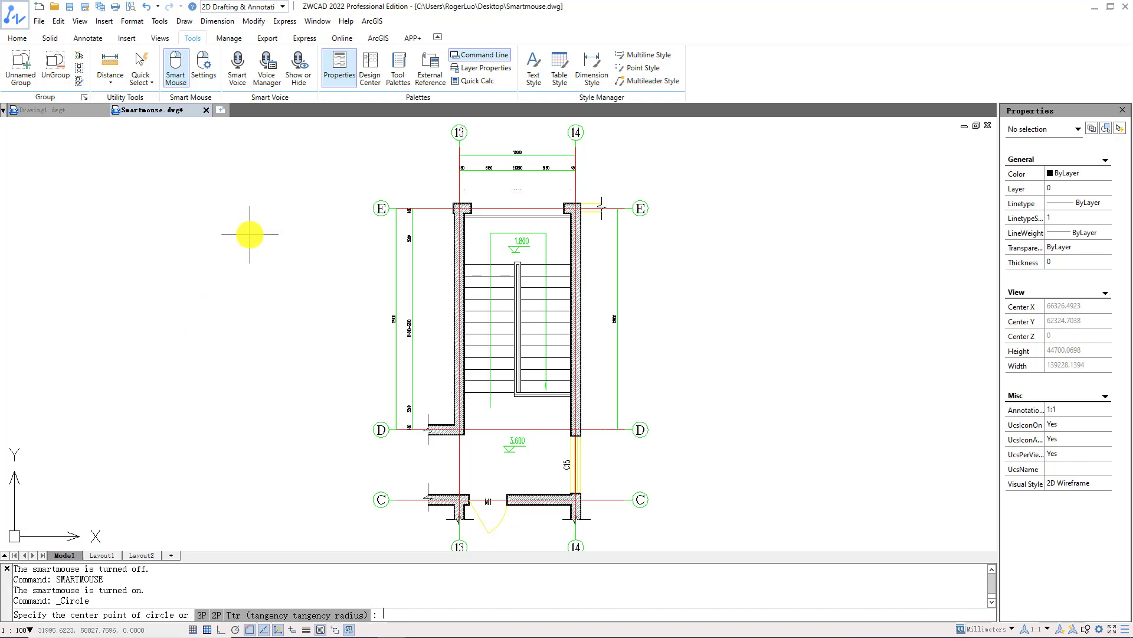
left_click(158, 314)
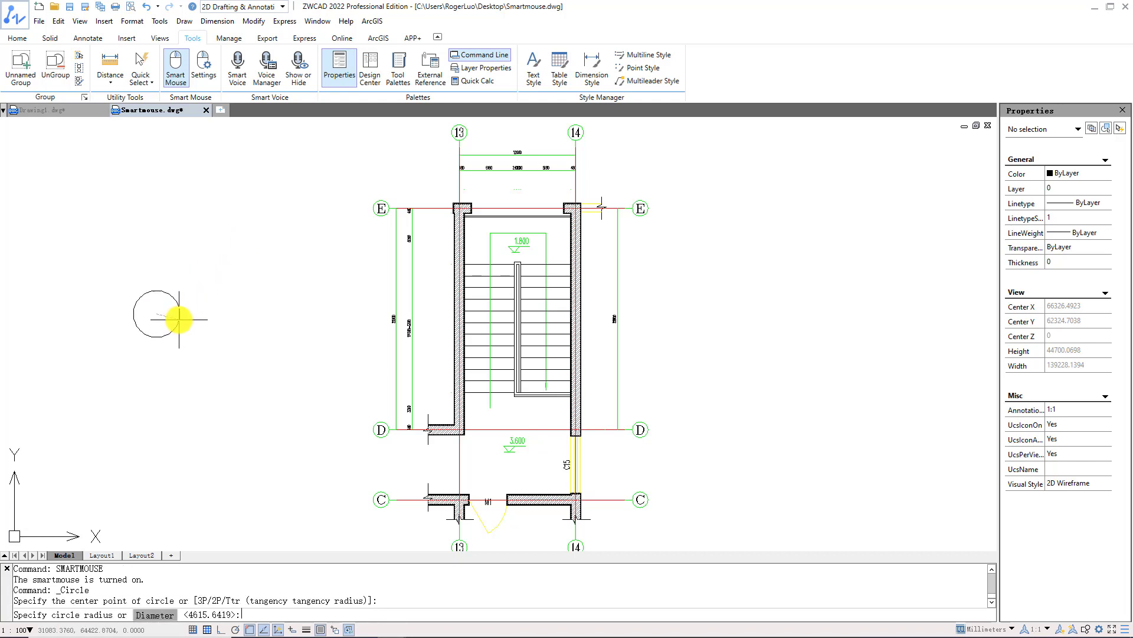
left_click(180, 313)
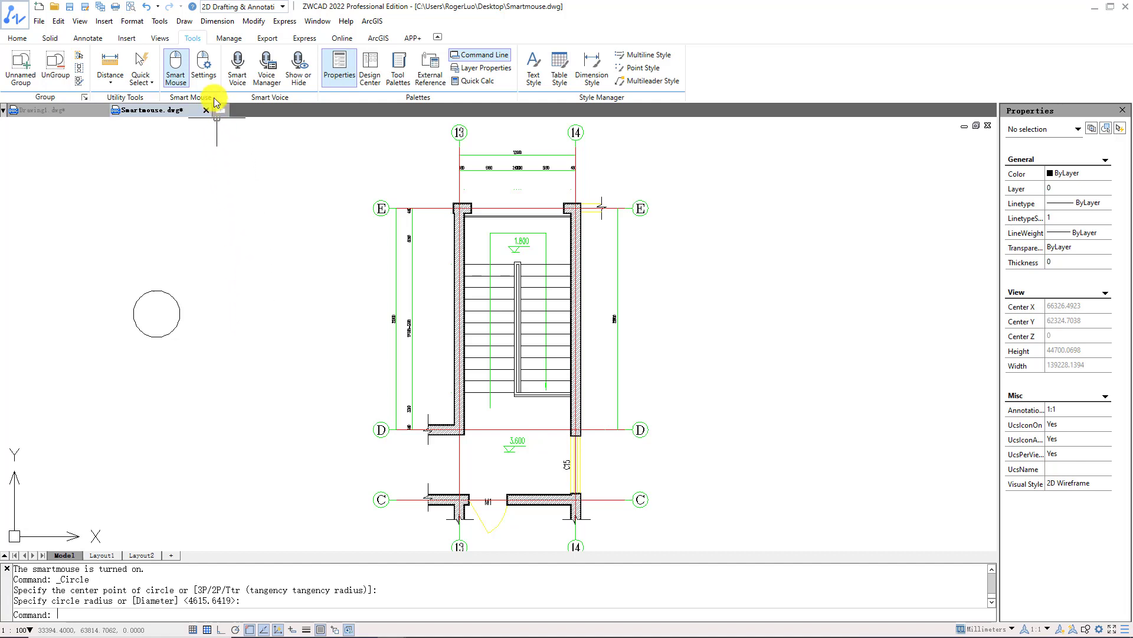
left_click(208, 80)
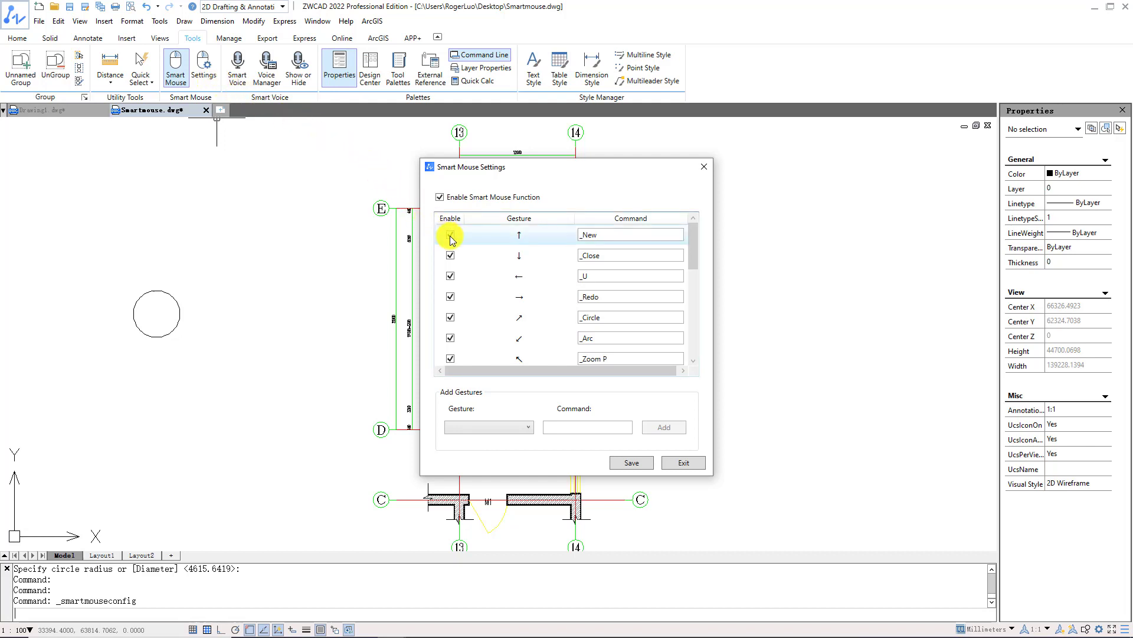
Change the upward gesture's command to Rectangle.
left_click(451, 256)
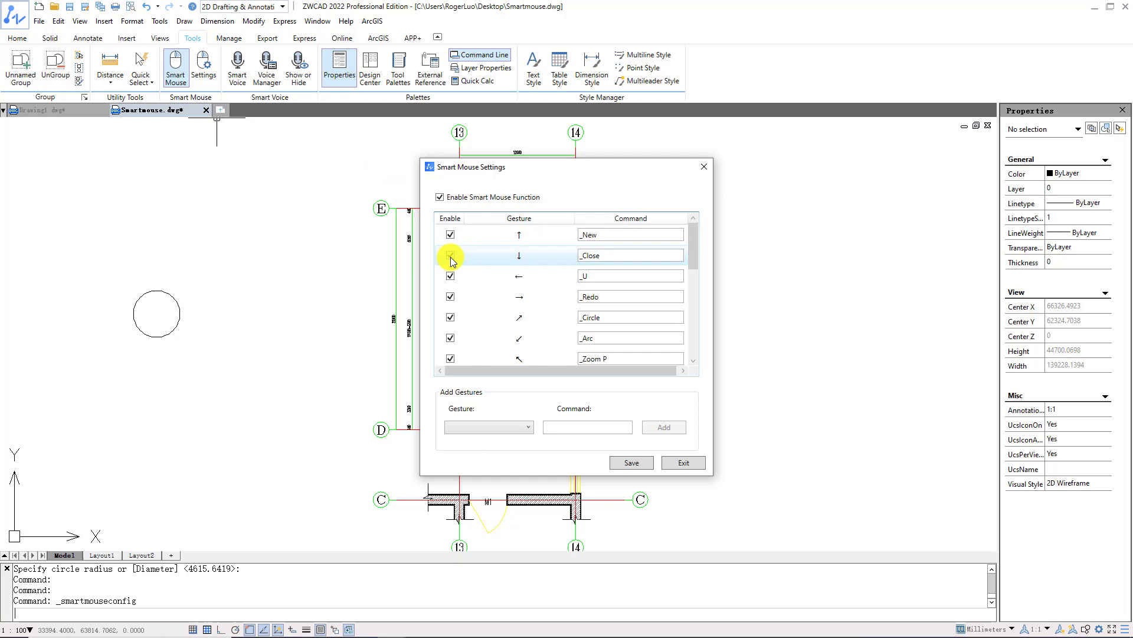
left_click(512, 240)
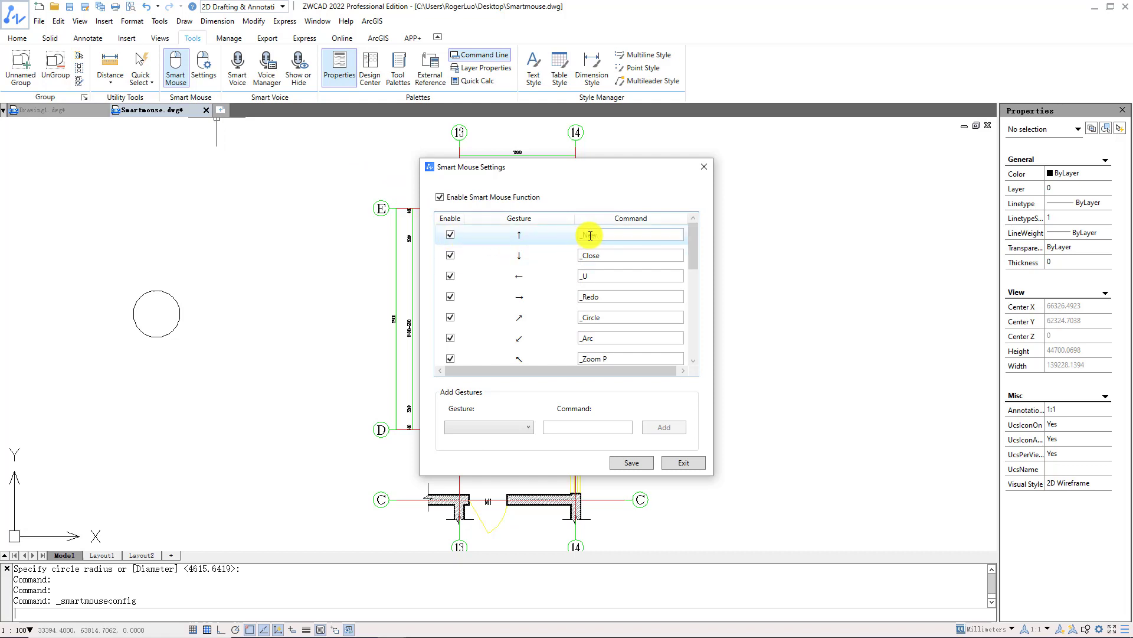
type("Rectangle")
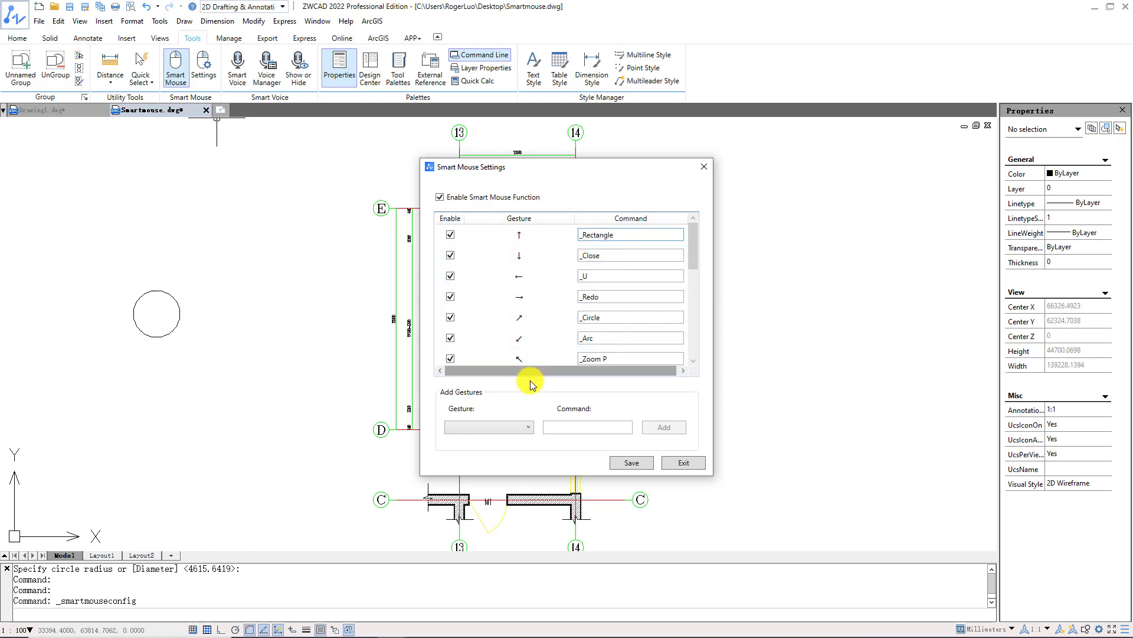
Add gesture L running _Line and save the Smart Mouse settings.
left_click(522, 428)
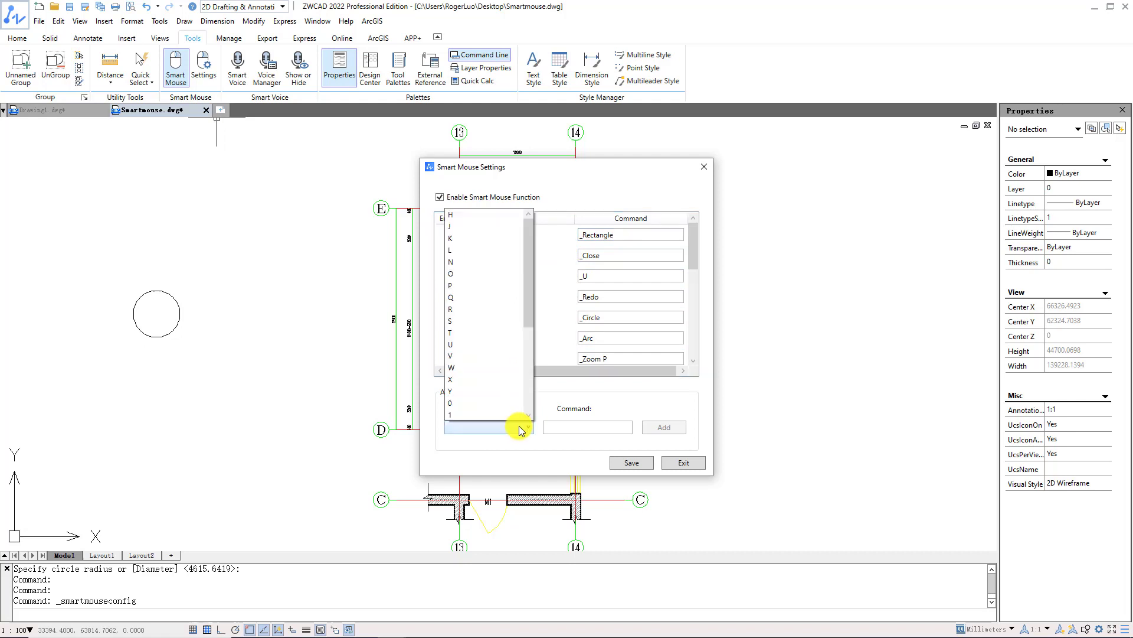
left_click(497, 239)
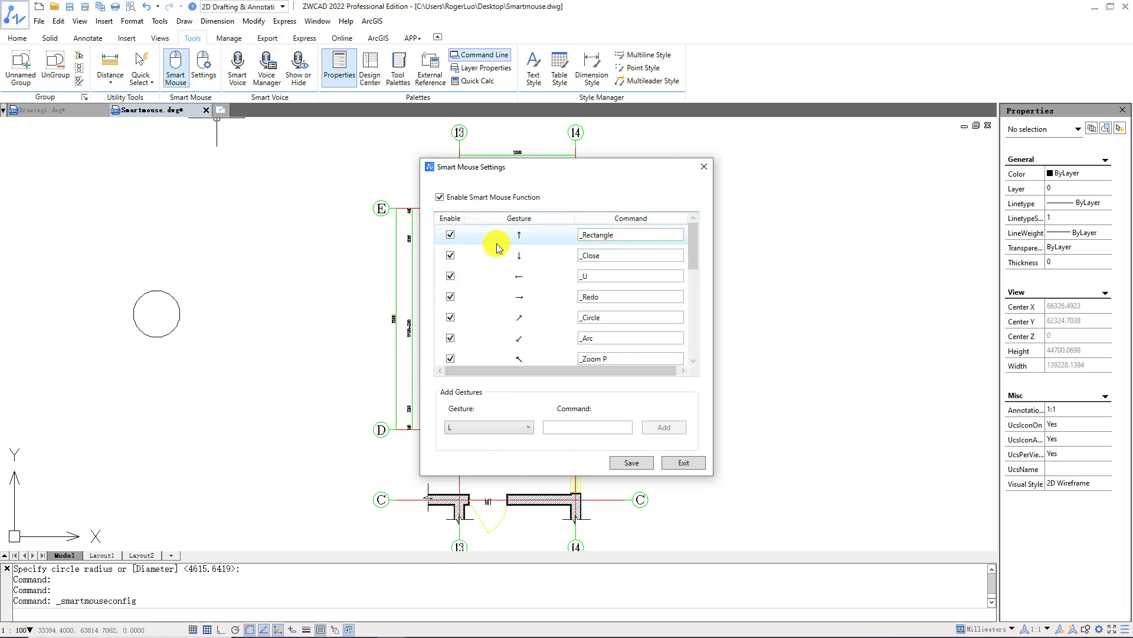
left_click(584, 428)
type("_")
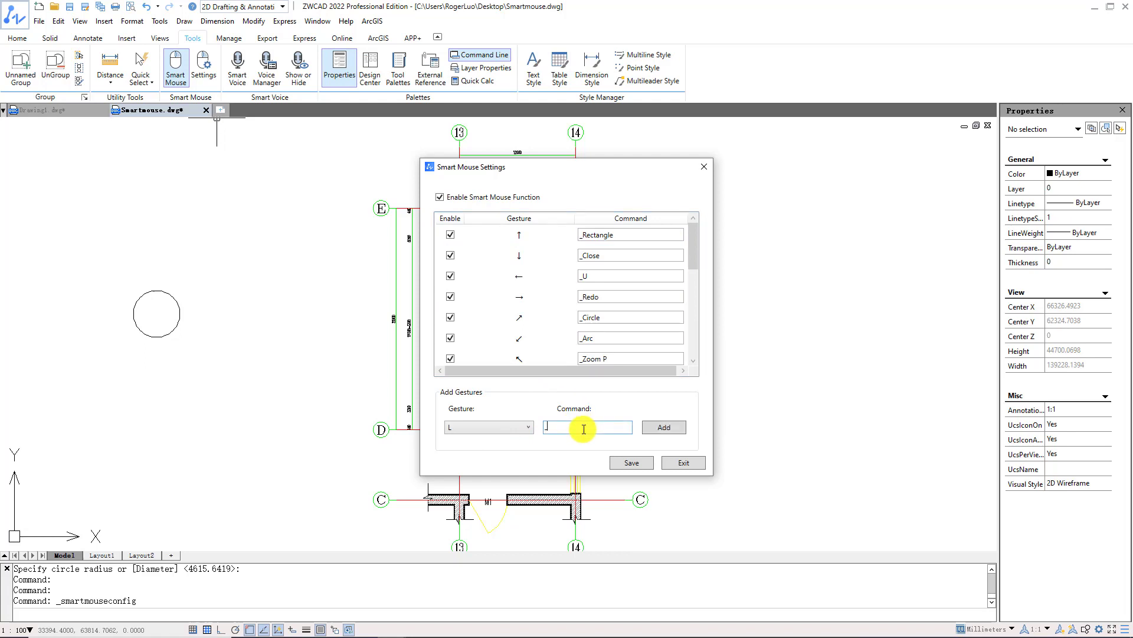
type("Line")
left_click(647, 430)
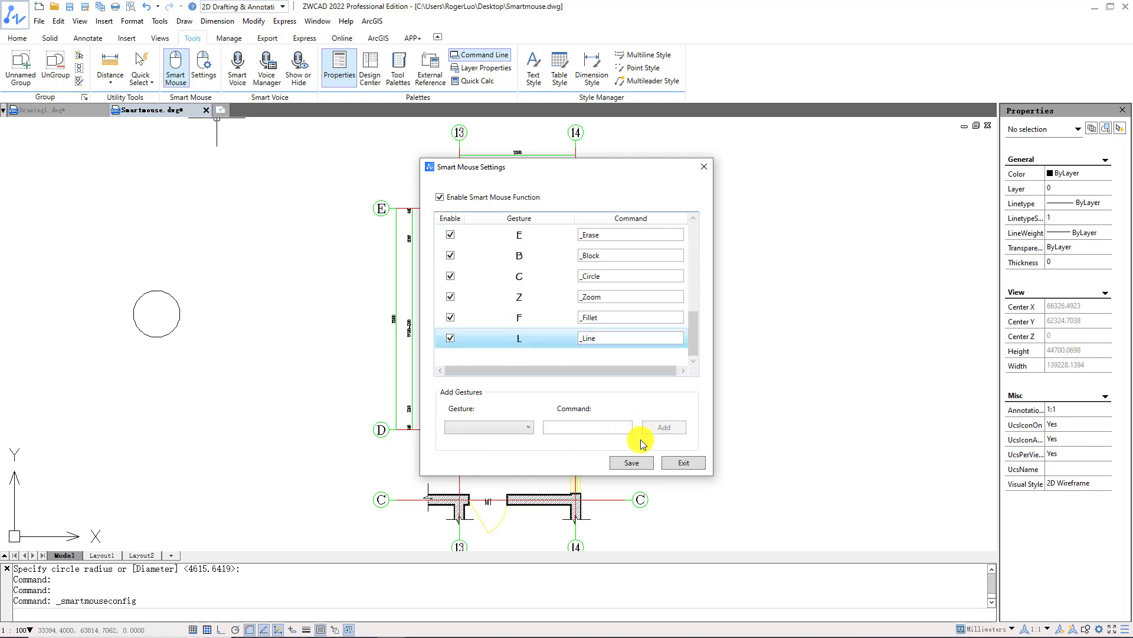
left_click(631, 462)
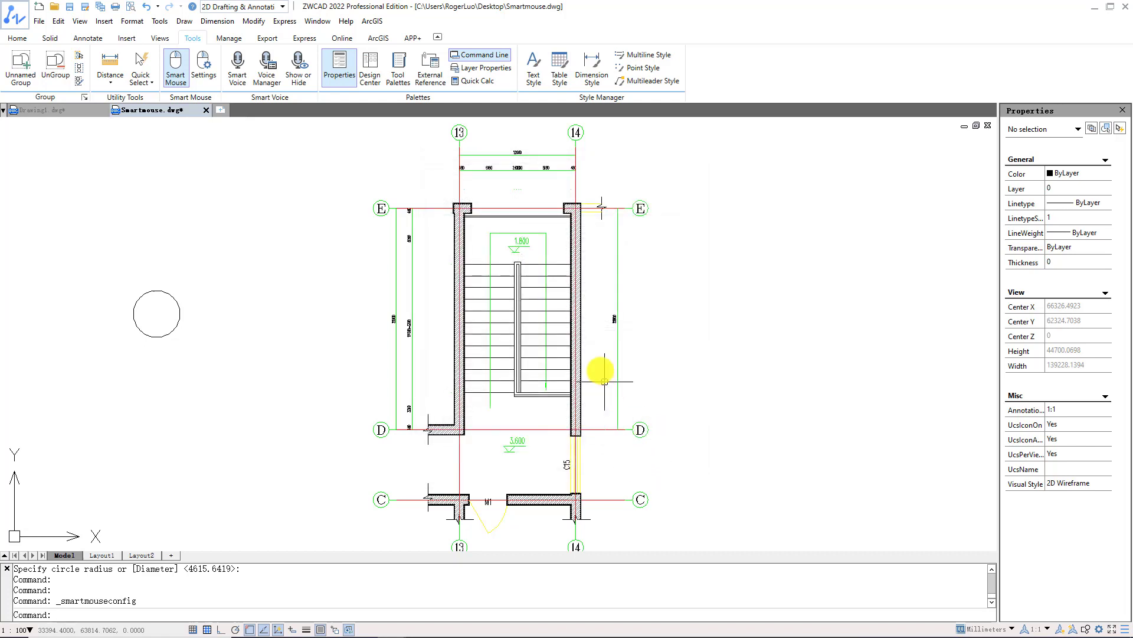
Draw a rectangle across the stair's top wall opening with the up gesture.
scroll(524, 188, "up", 4)
scroll(523, 189, "up", 2)
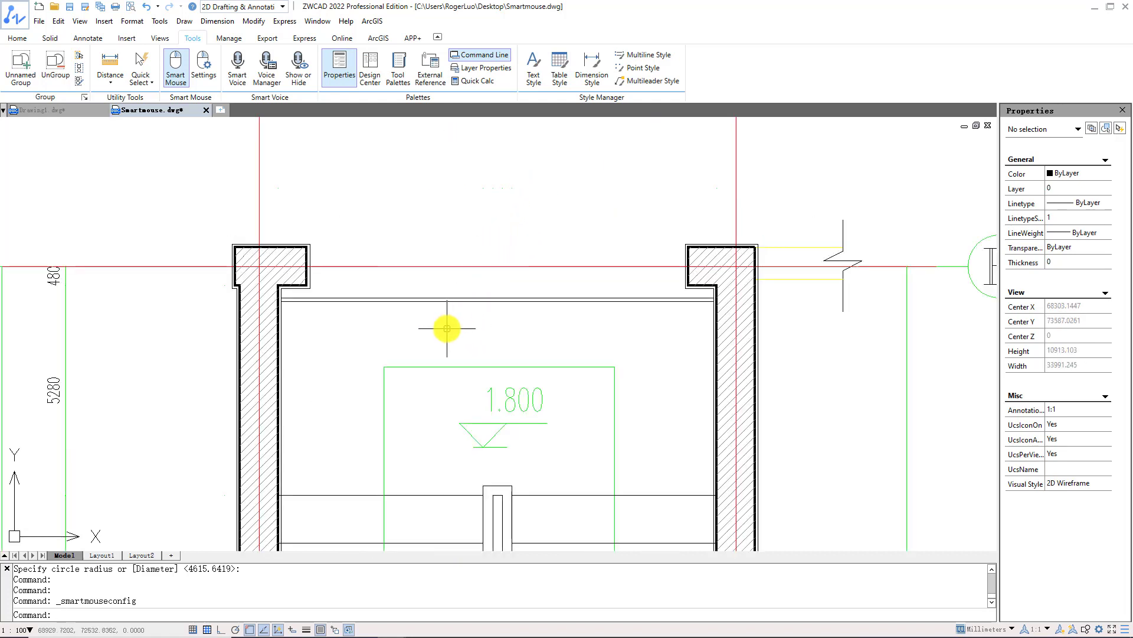
right_click_drag(447, 329, 455, 192)
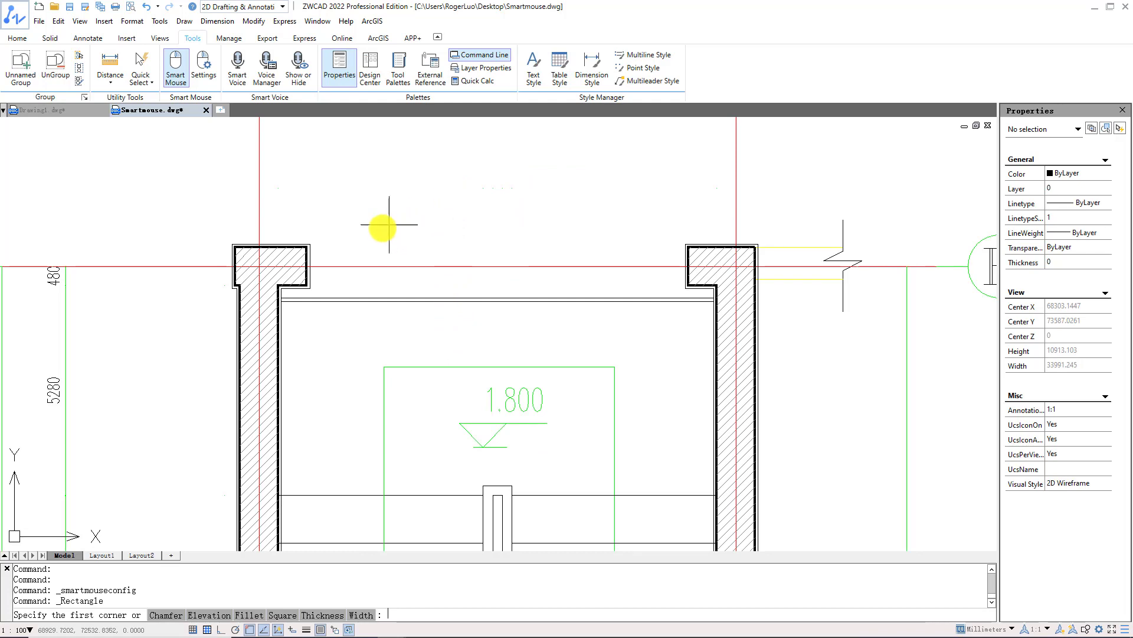
left_click(309, 244)
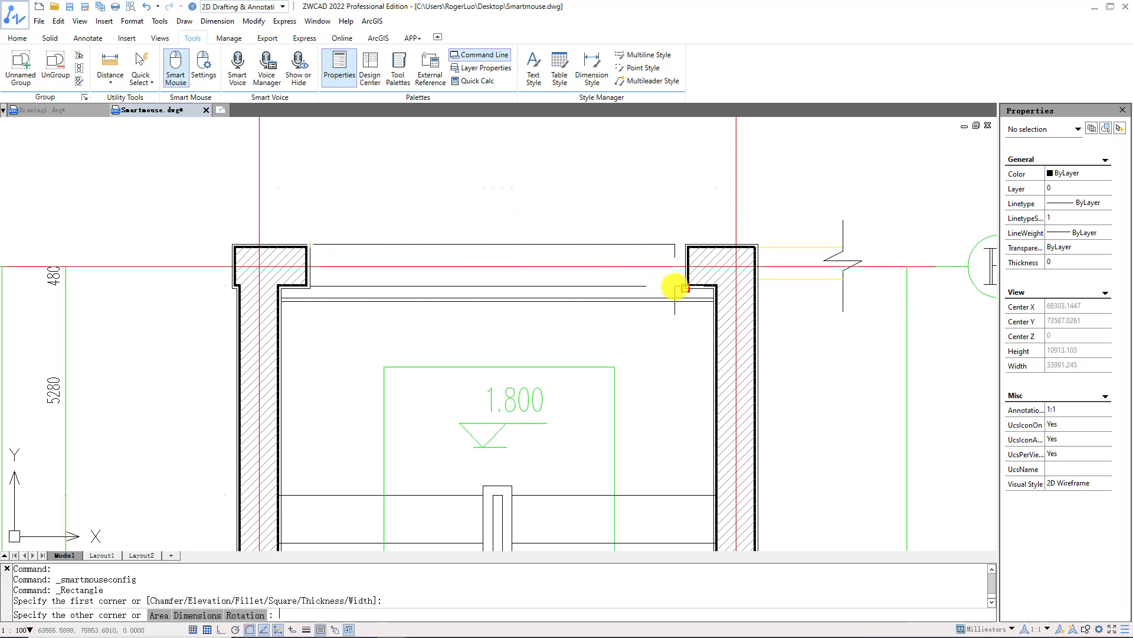
left_click(684, 288)
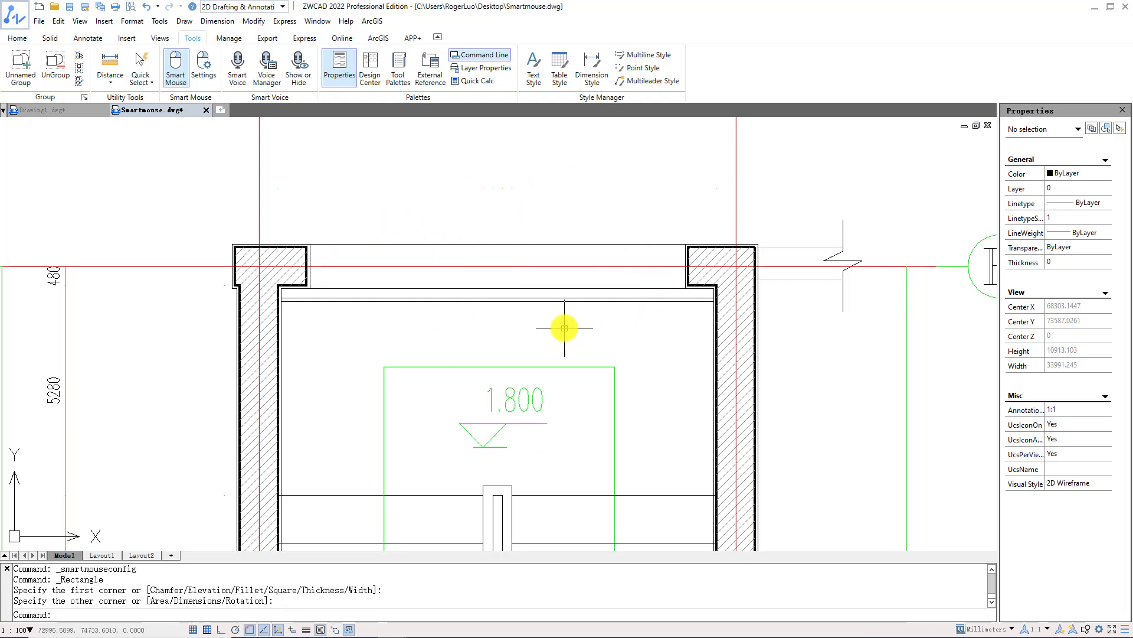
Draw a short vertical line down from the rectangle's top midpoint with the L gesture.
mouse_move(564, 328)
right_mouse_down()
mouse_move(564, 417)
mouse_move(641, 416)
right_mouse_up()
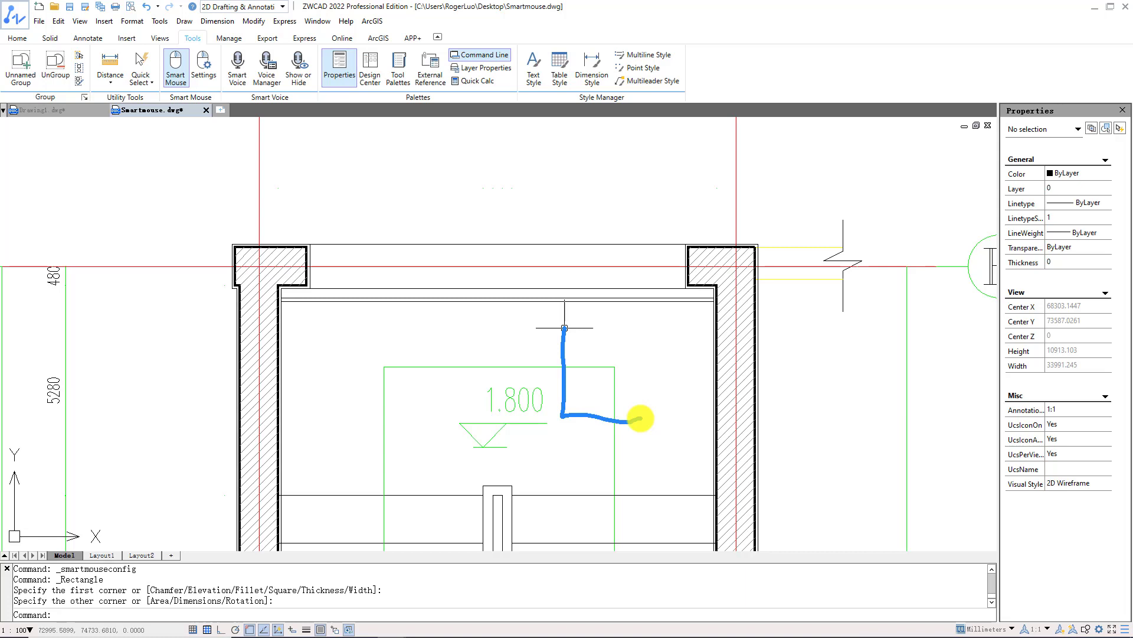
left_click(507, 254)
left_click(502, 282)
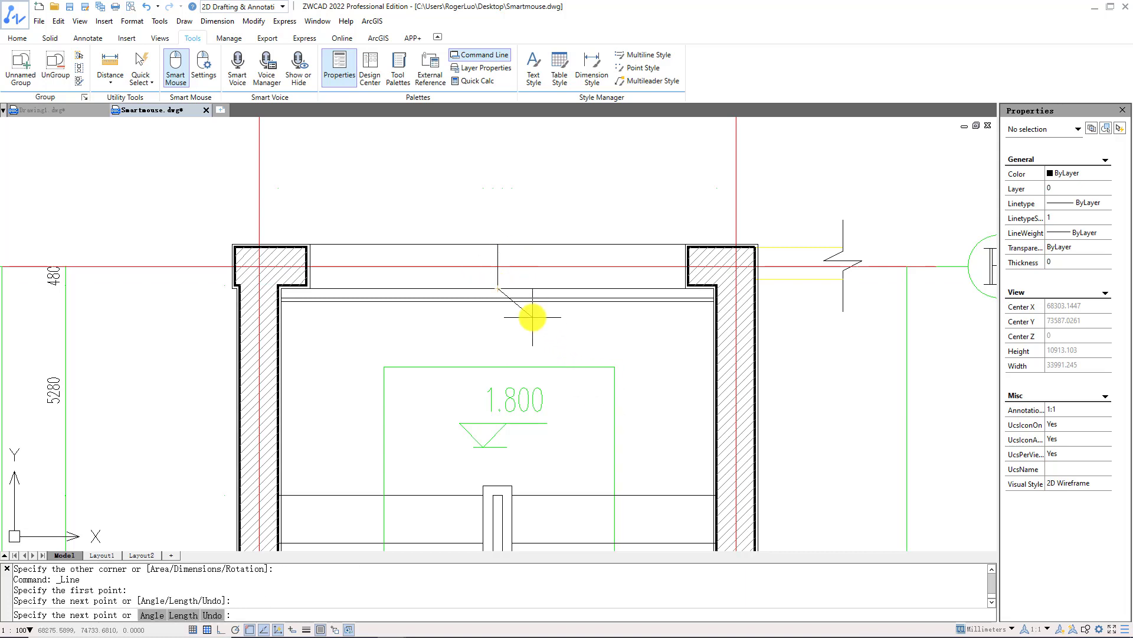
key("Return")
scroll(532, 329, "down", 2)
middle_click_drag(548, 363, 552, 306)
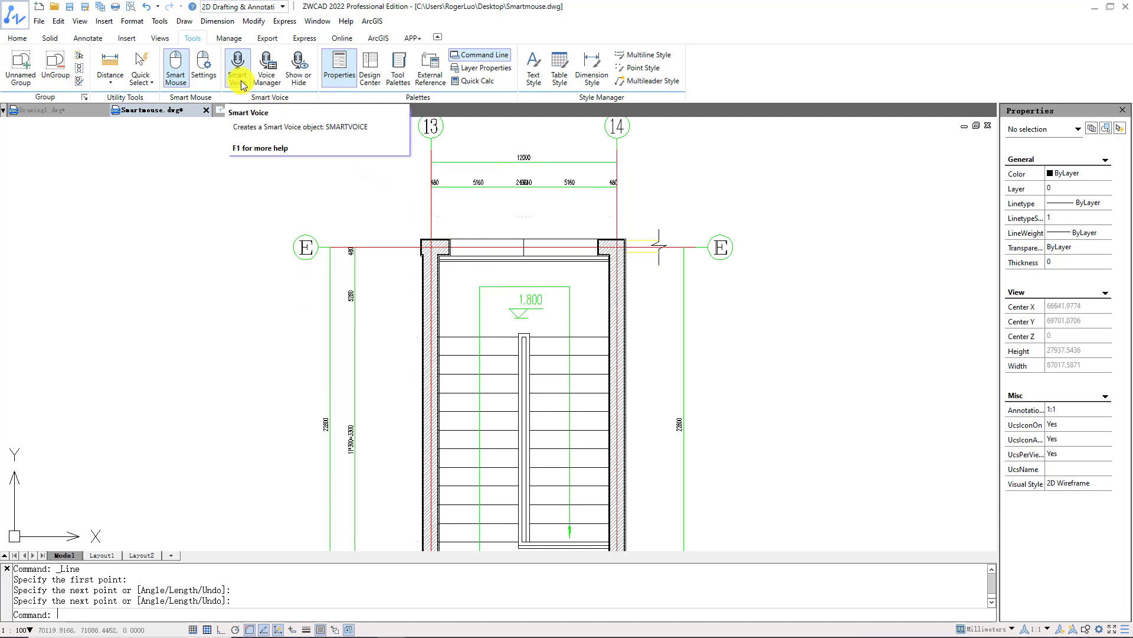
Place a SMARTVOICE note below axis D and play back the recording.
type("smar")
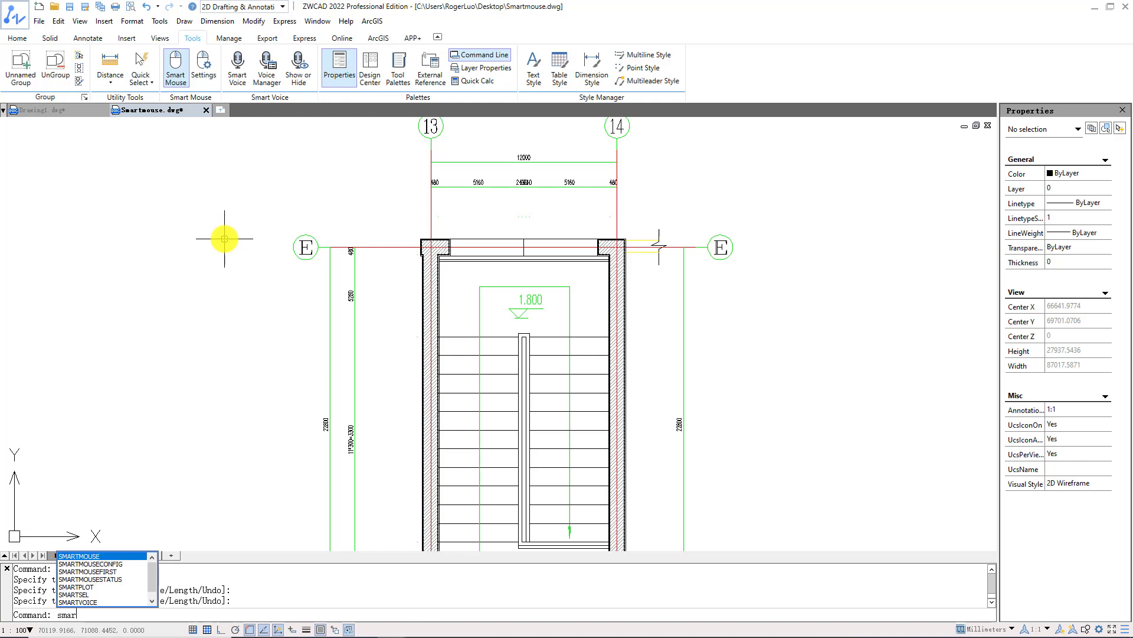
type("tvoice")
key("Return")
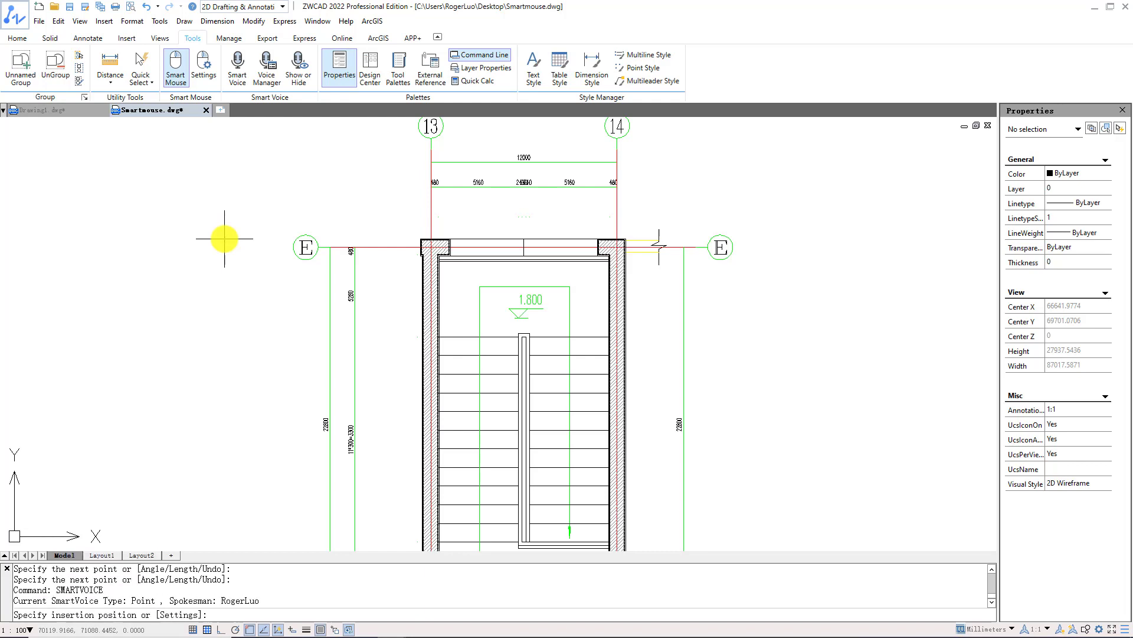
middle_click_drag(224, 238, 231, 119)
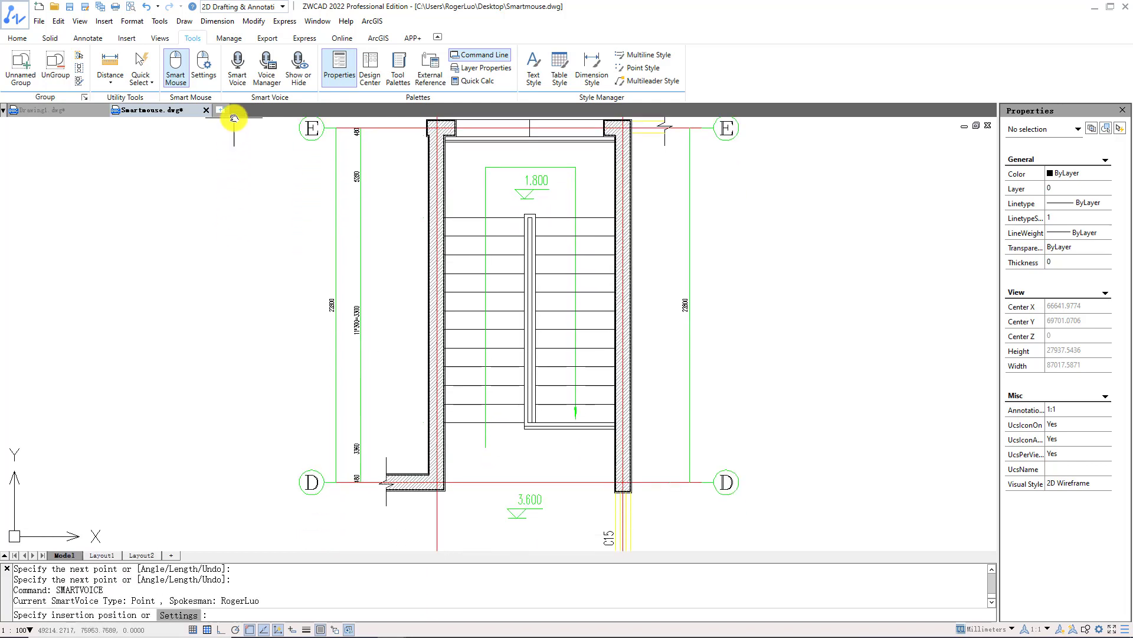
middle_click_drag(341, 302, 337, 219)
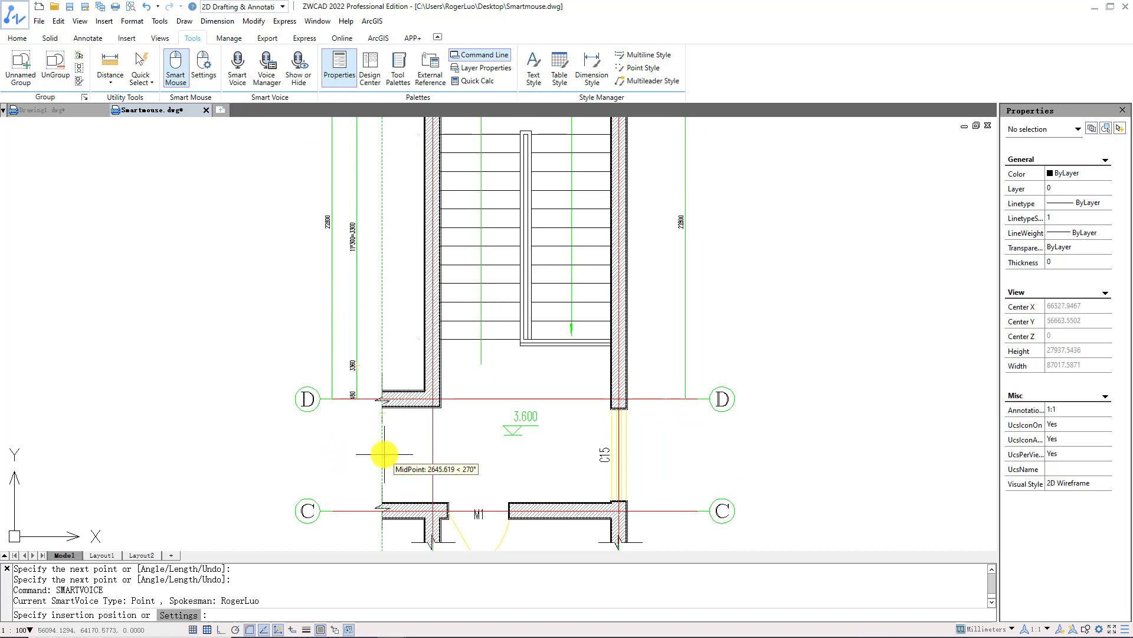
left_click(389, 455)
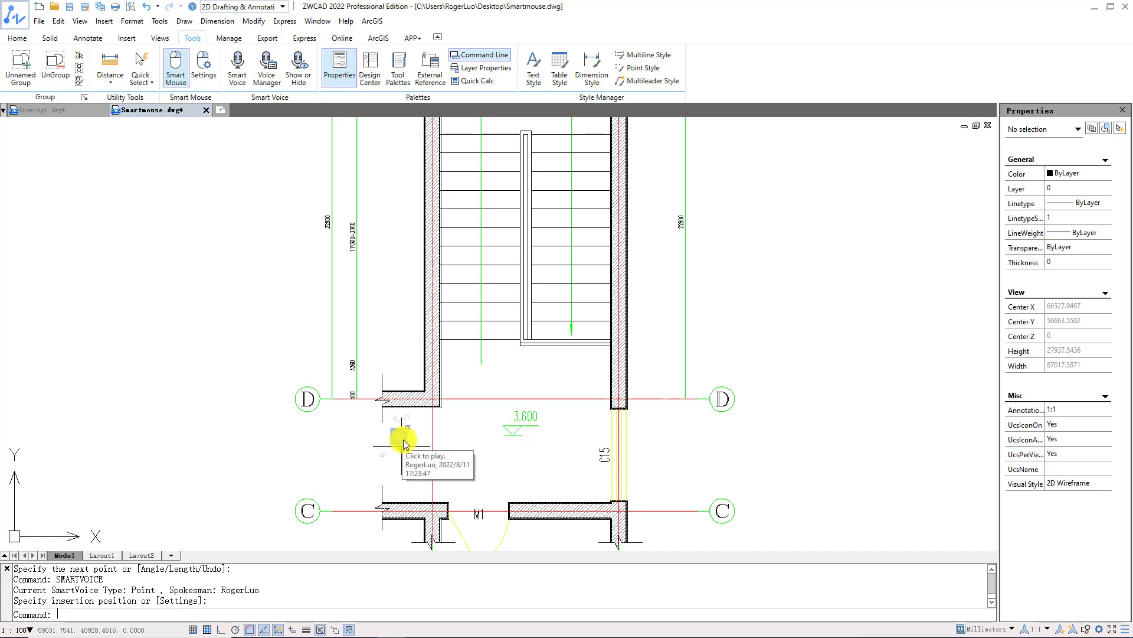
scroll(441, 444, "up", 4)
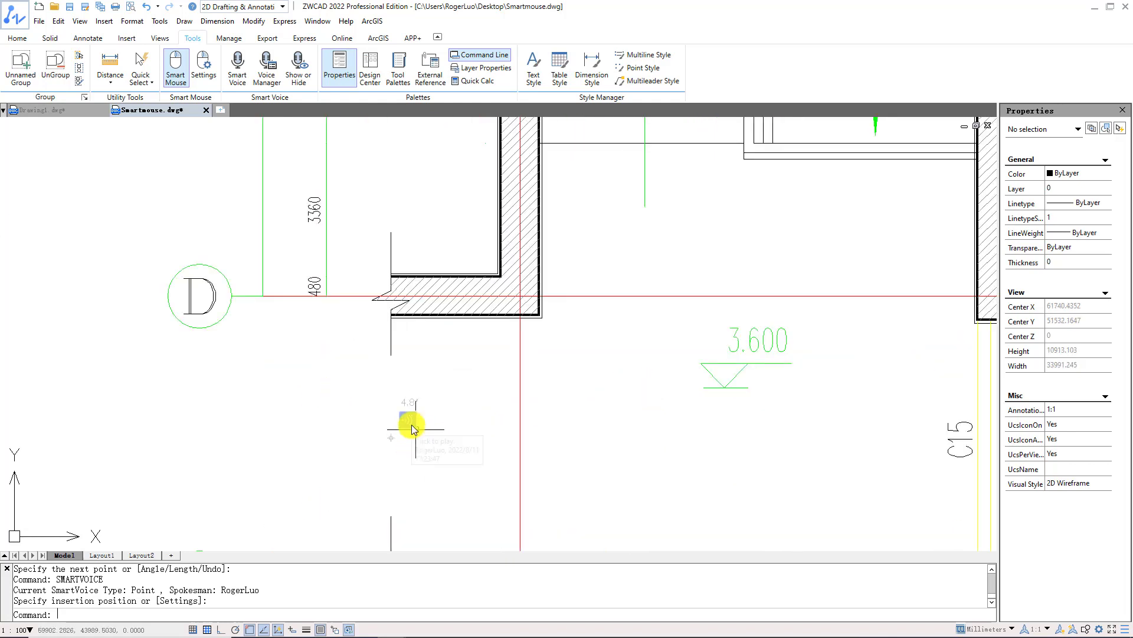
left_click(412, 423)
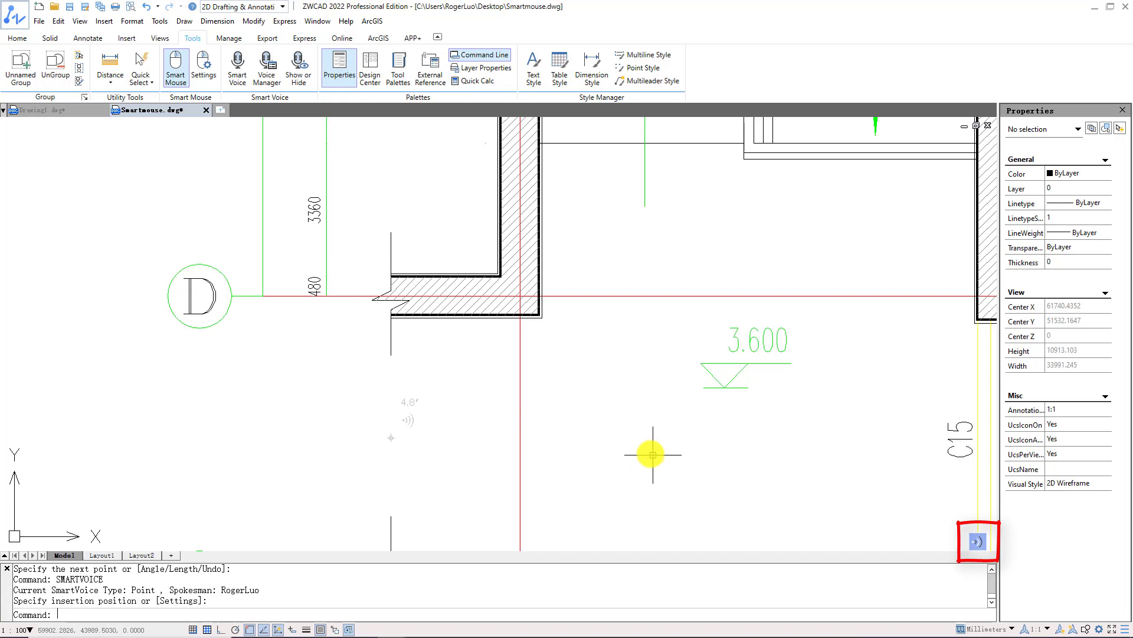
Place two more voice notes, above the 3.600 level mark and right of C15.
scroll(653, 454, "down", 2)
left_click(238, 66)
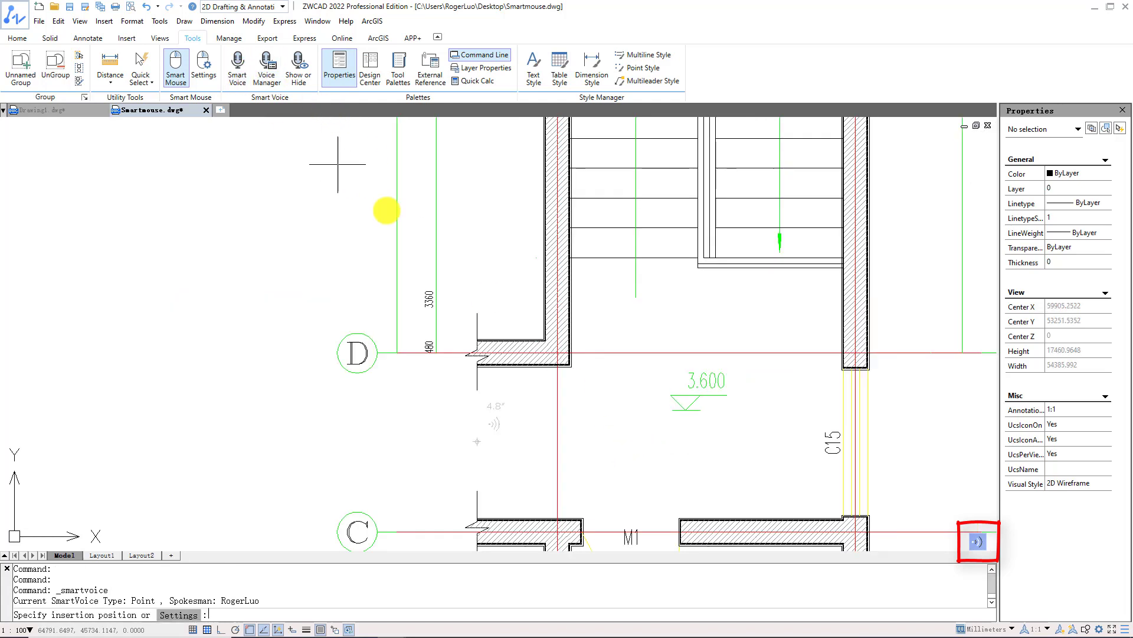
left_click(602, 338)
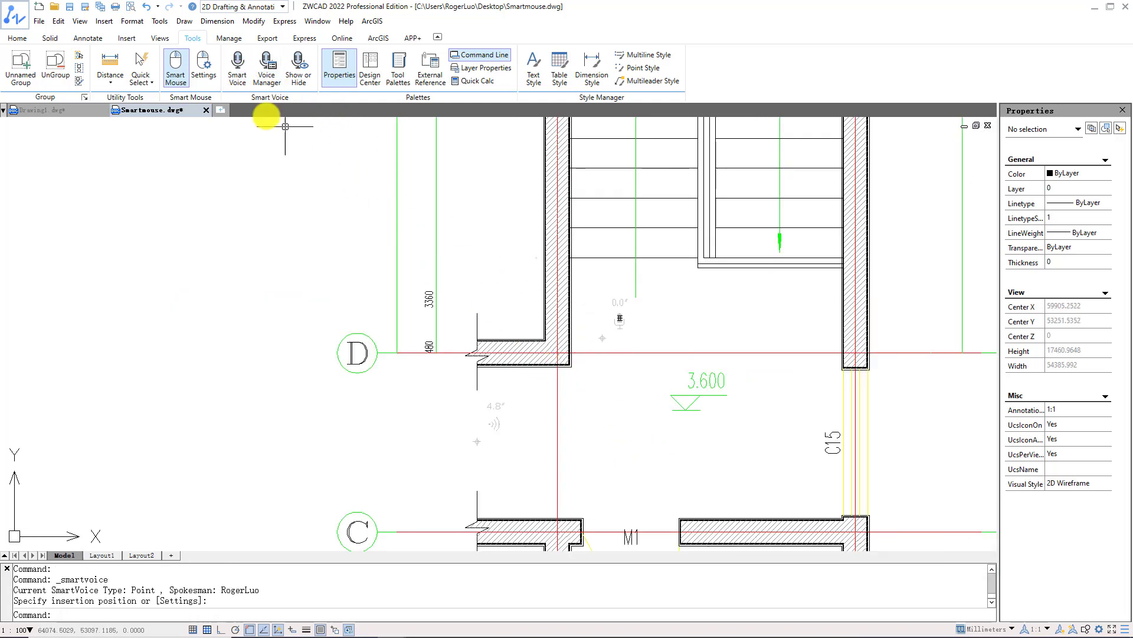
left_click(238, 66)
left_click(920, 440)
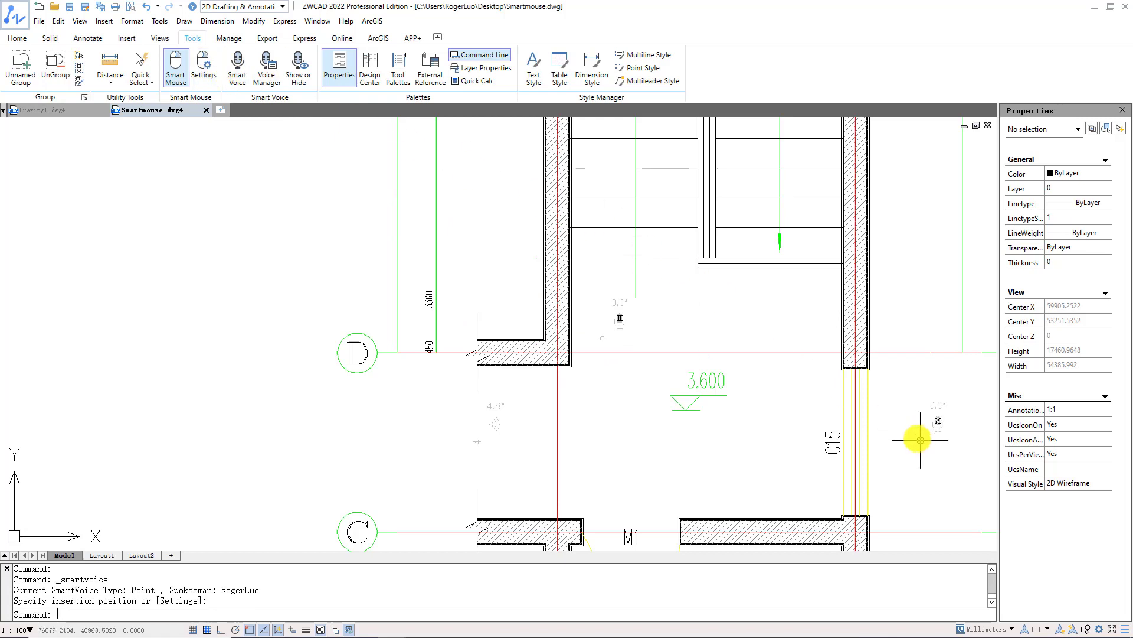
Toggle the drawing's voice notes between hidden and shown, leaving them visible.
left_click(305, 86)
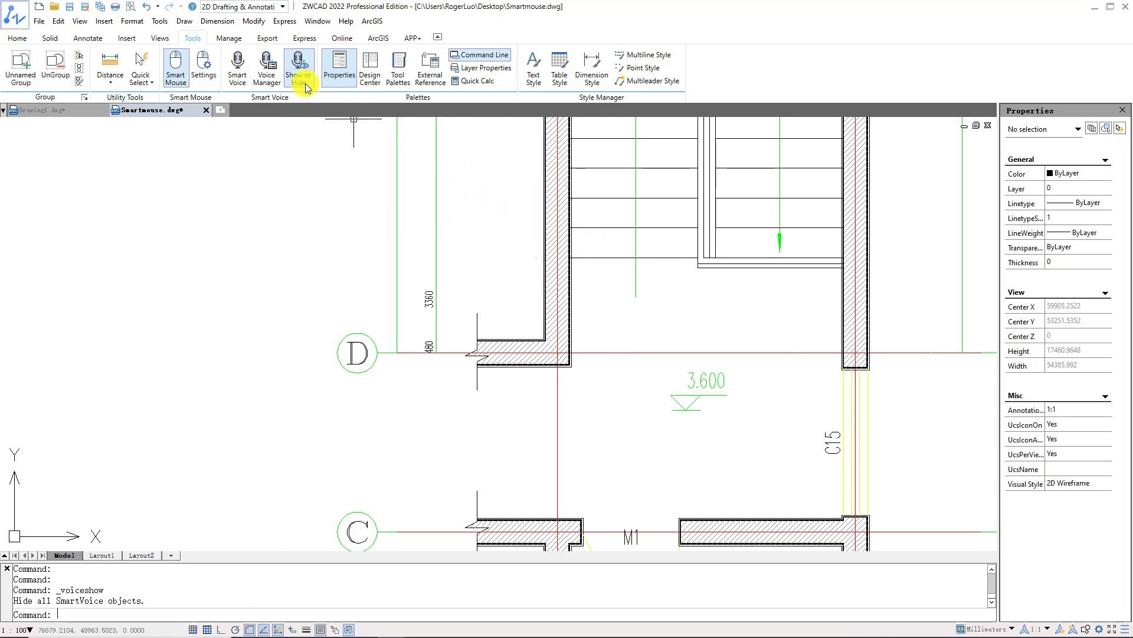
left_click(306, 86)
left_click(306, 86)
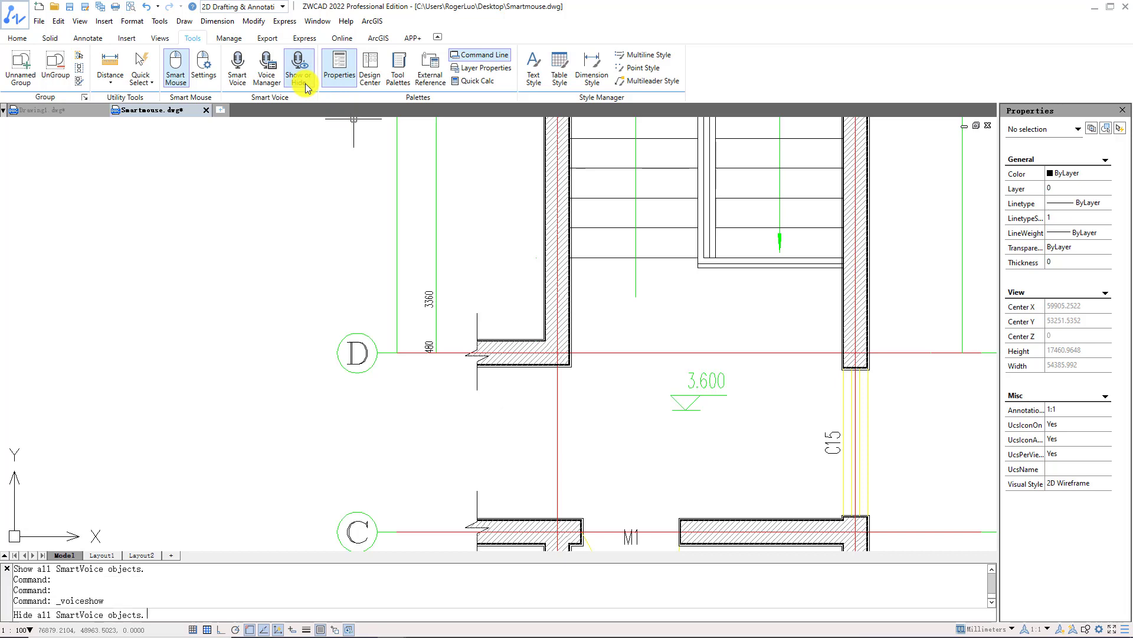
left_click(299, 87)
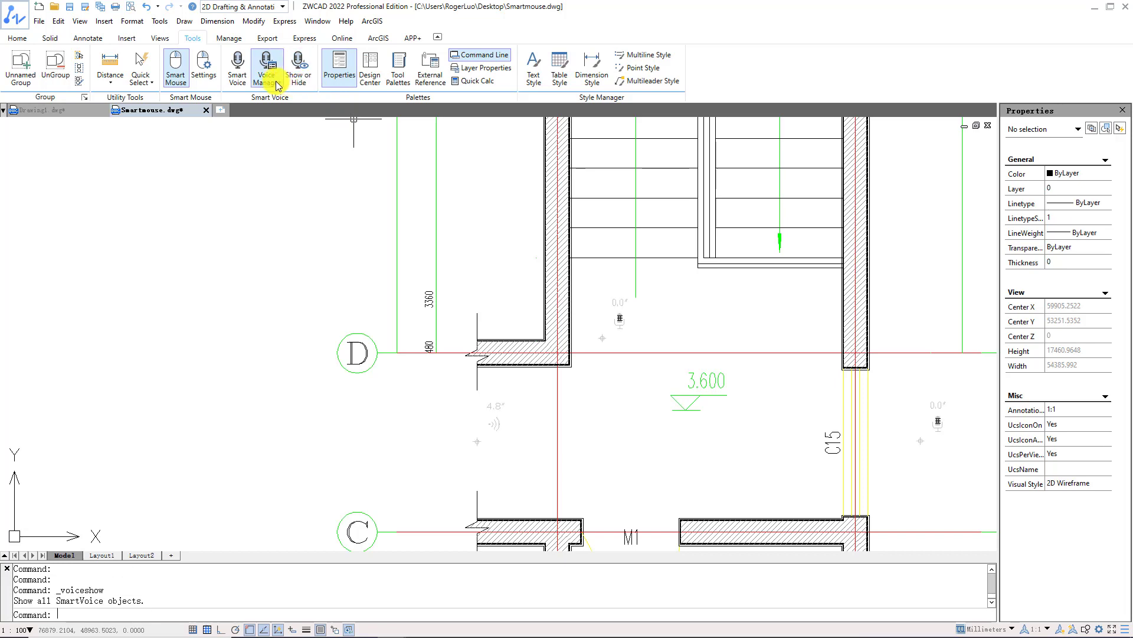
Open the SmartVoice Manager and locate voice notes 0, 1 and 2 in the drawing.
left_click(276, 85)
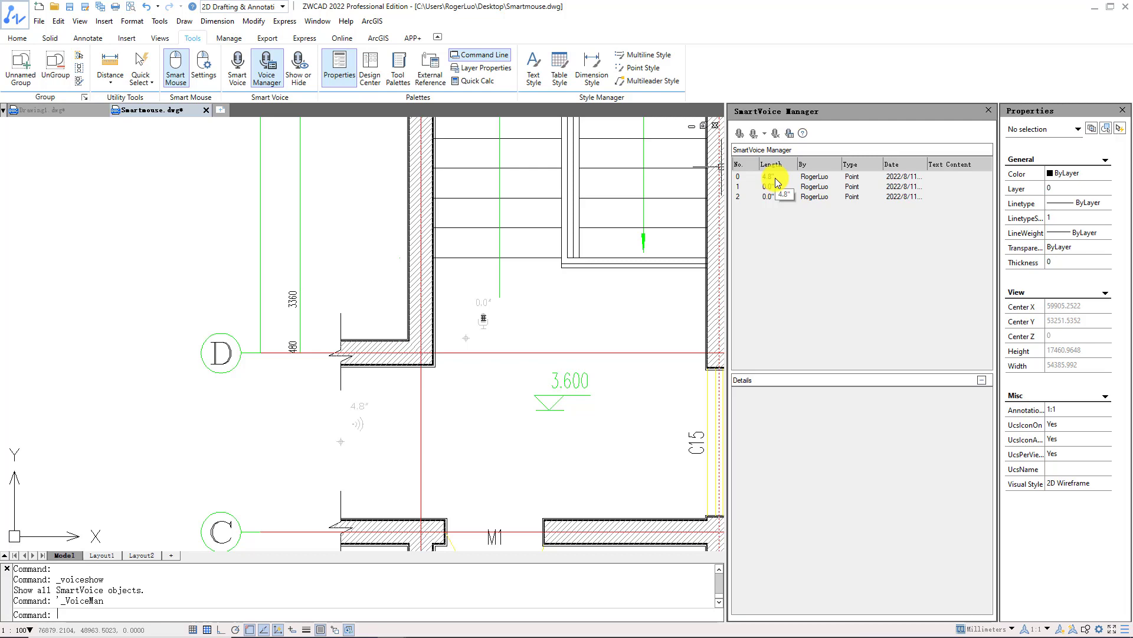
left_click(777, 177)
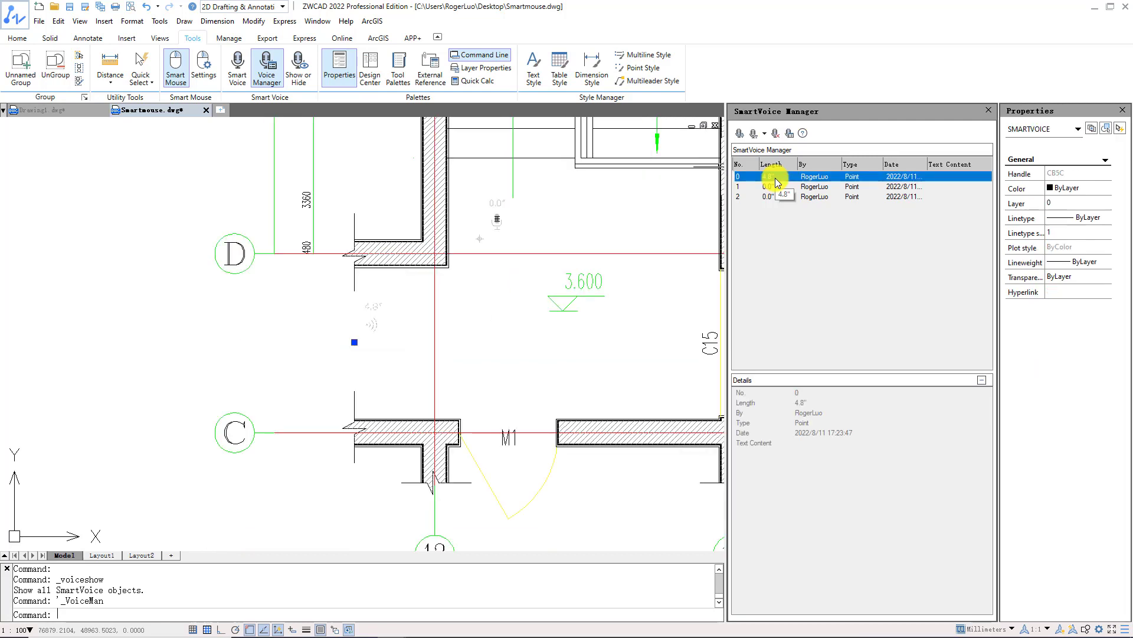
left_click(775, 186)
left_click(774, 197)
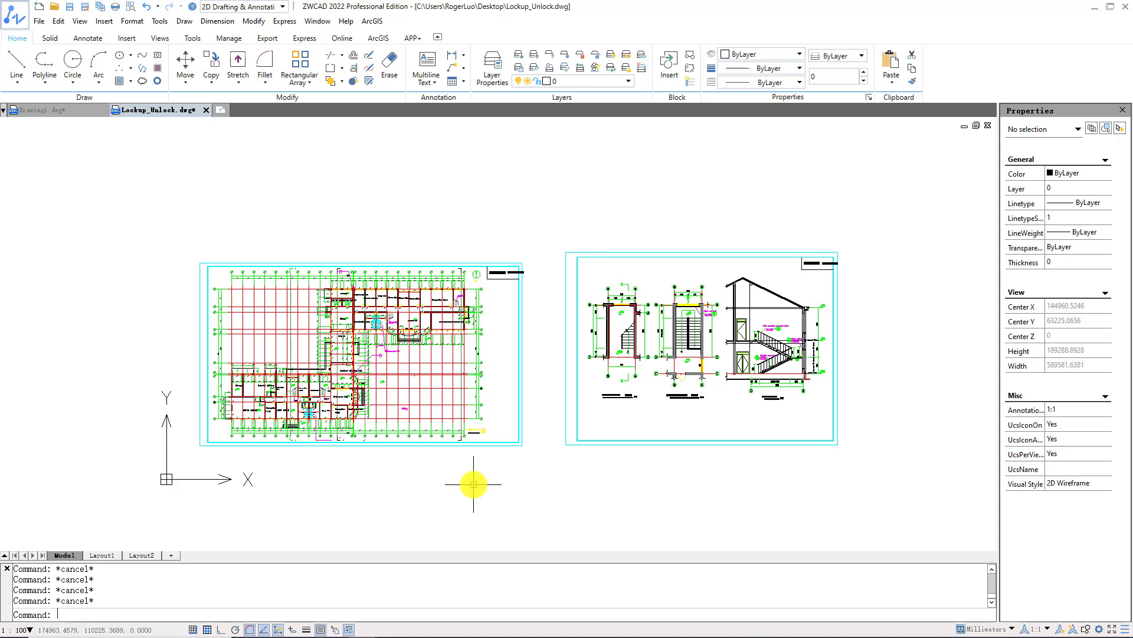
Run LOCKUP and window-select all objects of both sheets to lock.
type("LOCKUP")
key("Return")
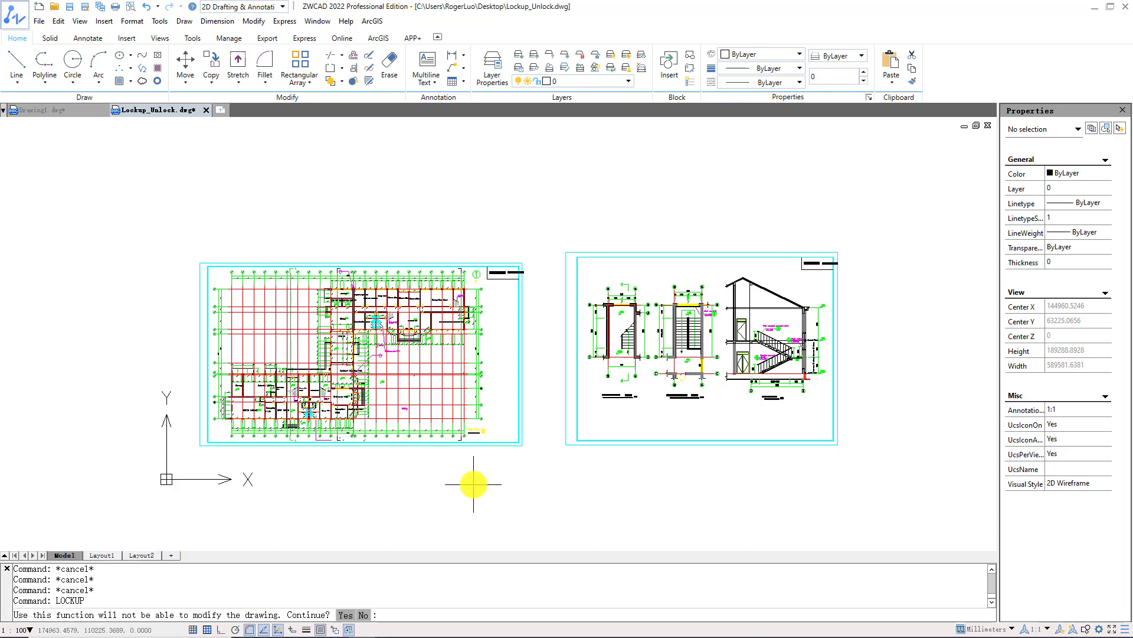
type("y")
key("Return")
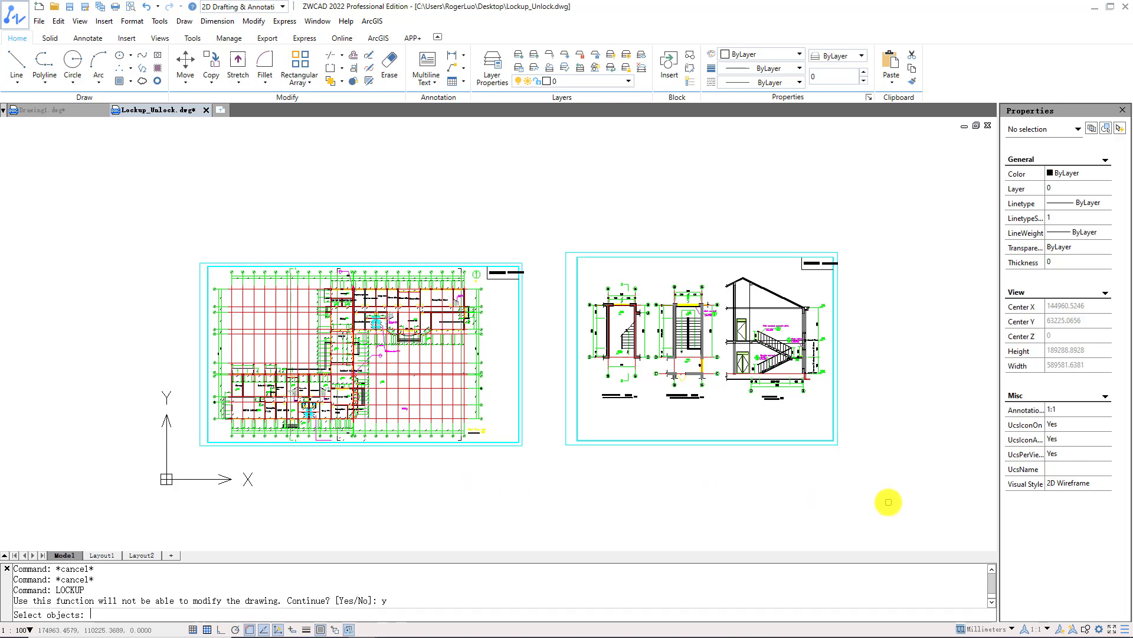
left_click(886, 498)
left_click(538, 235)
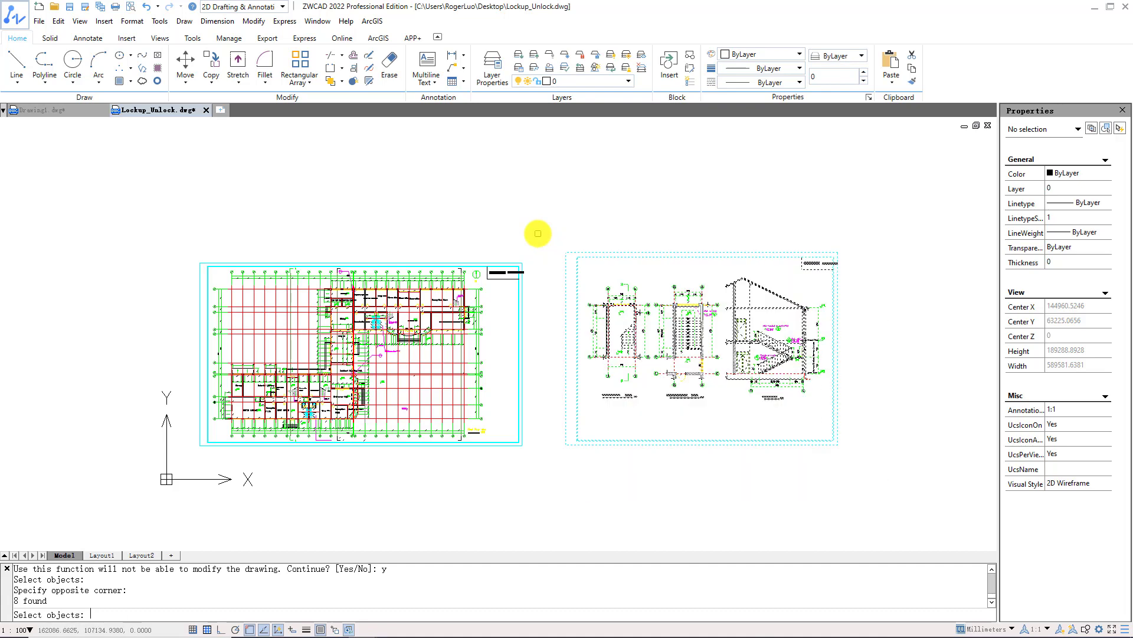
key("Return")
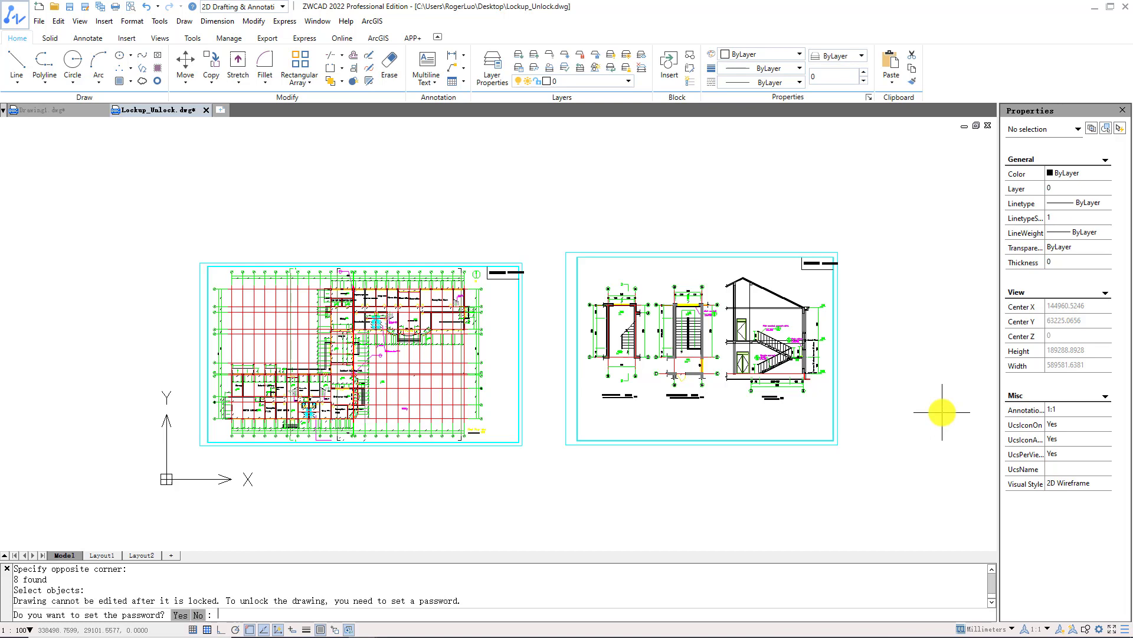
Protect the lockup with a password, then check the right-hand sheet and clear the selection.
type("y")
key("Return")
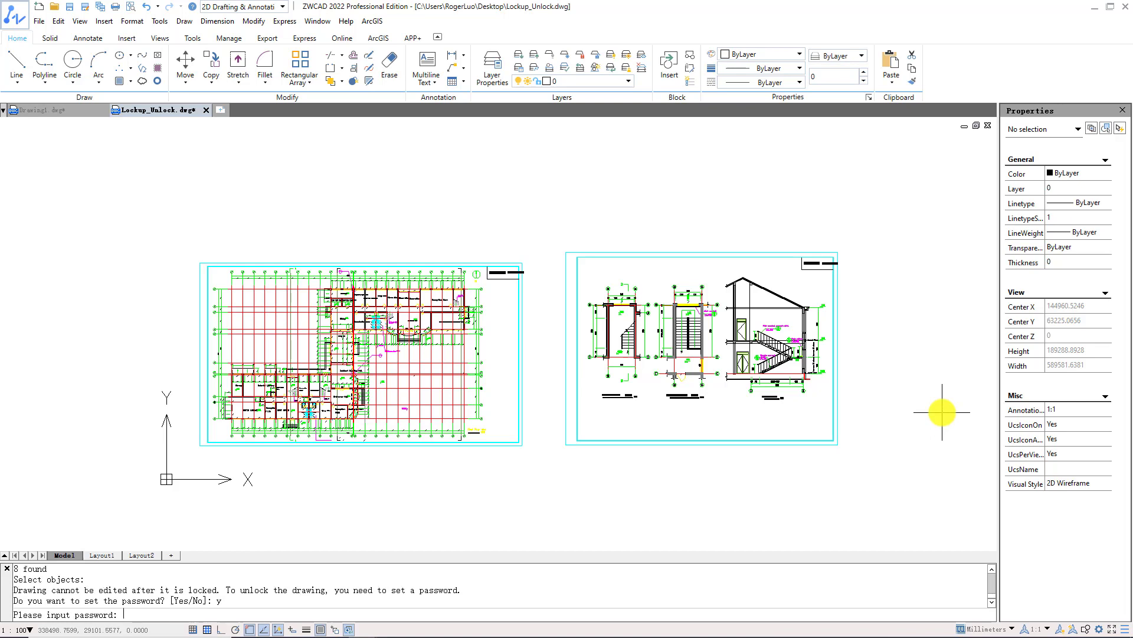
type("123456")
key("Return")
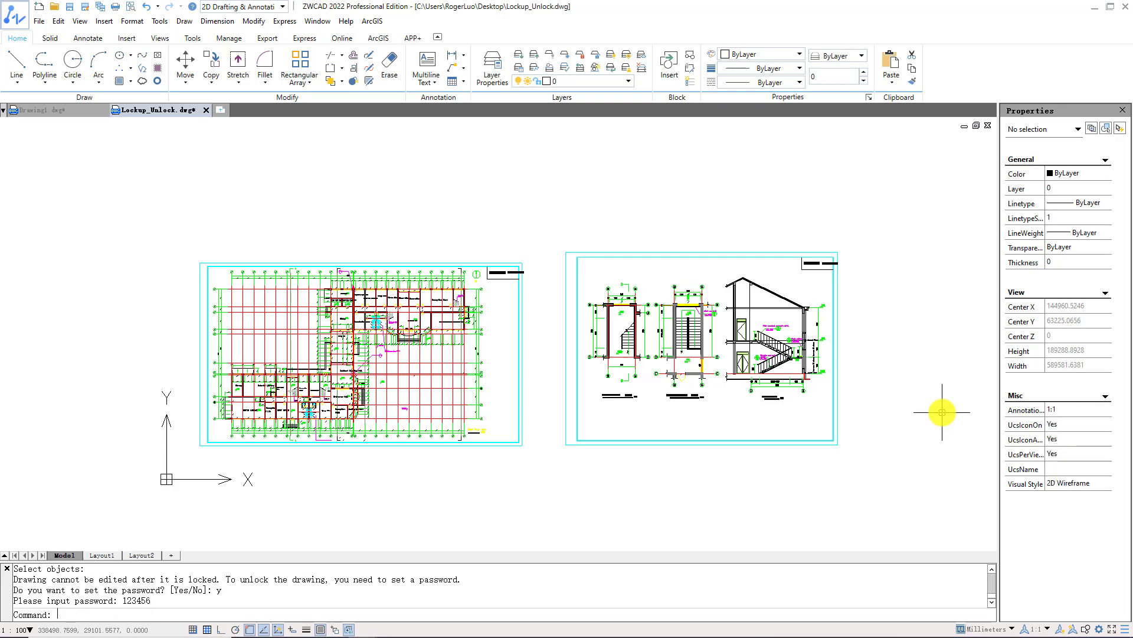
left_click(838, 425)
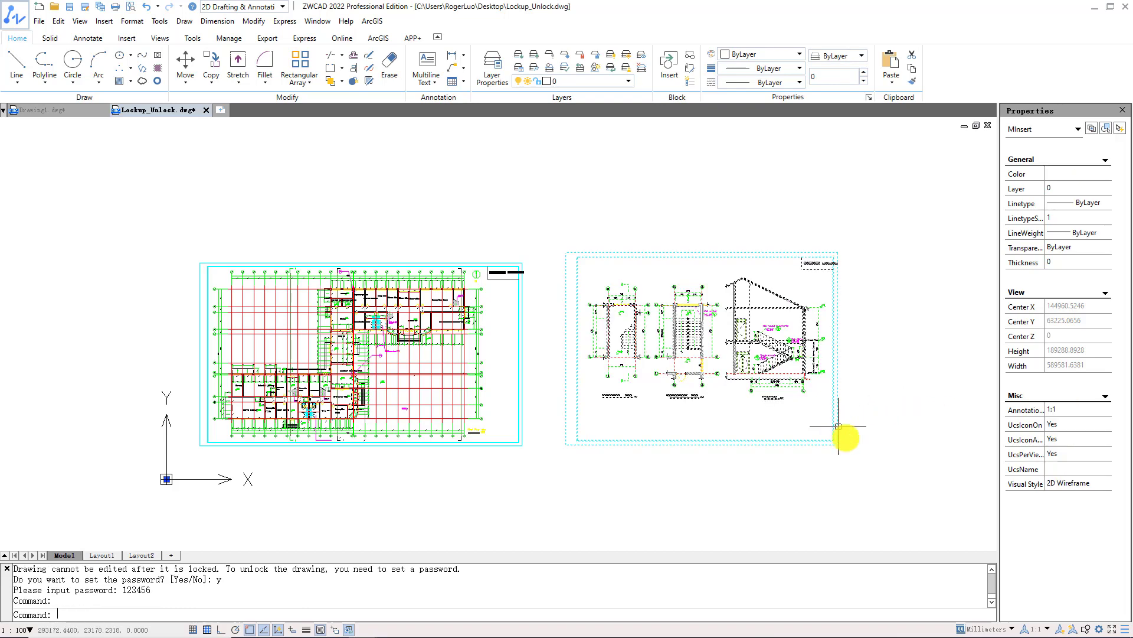
key("Escape")
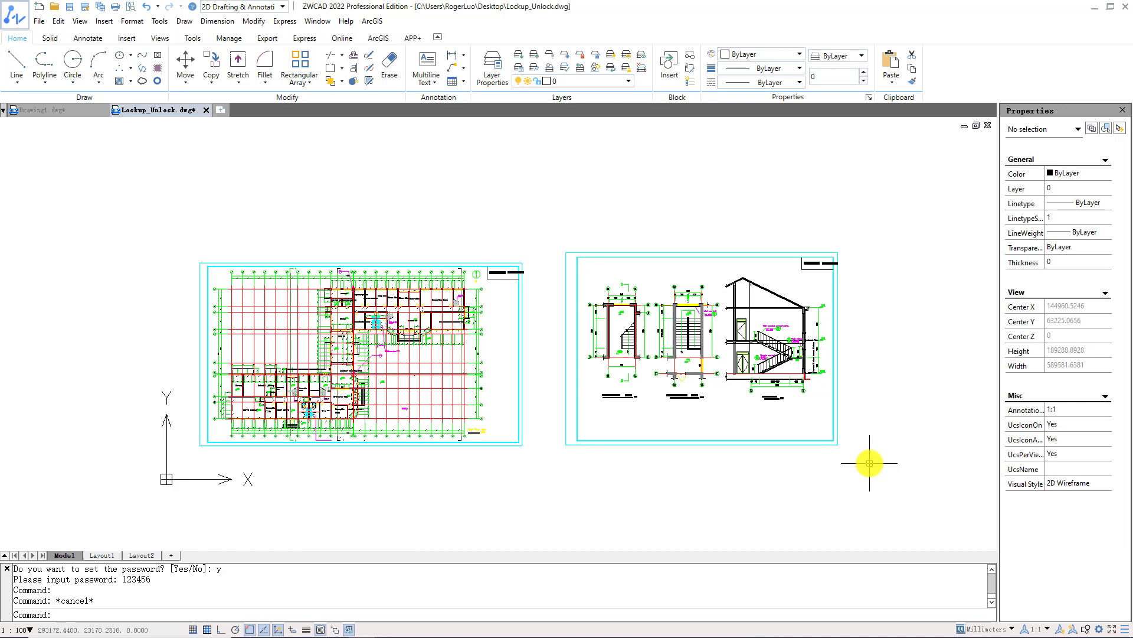
Try moving the locked right-hand sheet, then abandon the move.
type("m")
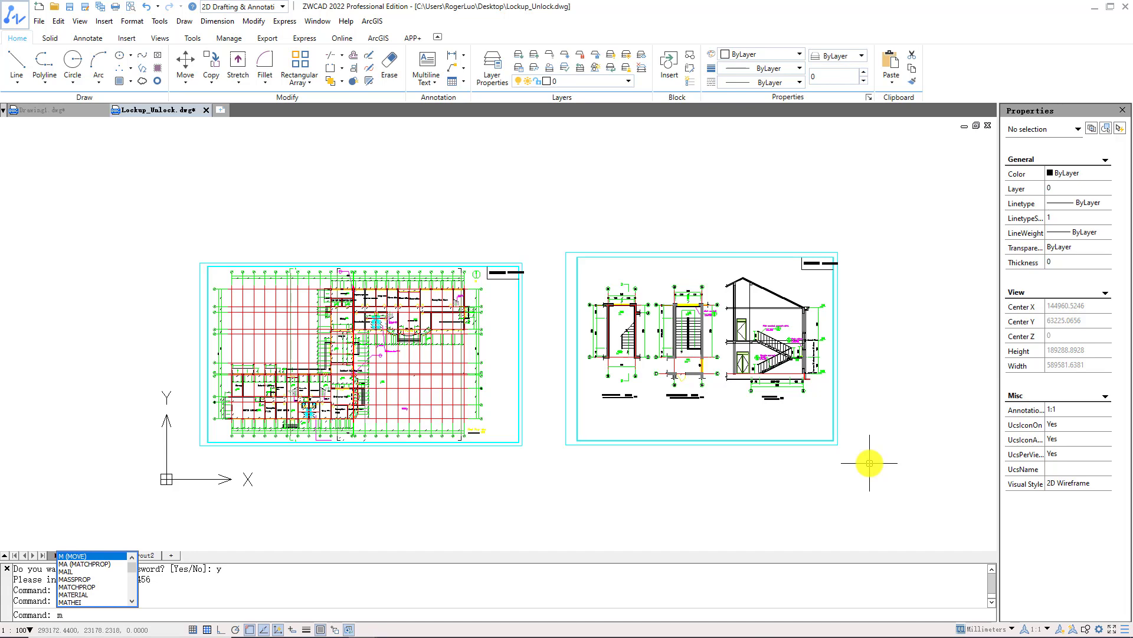
key("Return")
left_click(871, 472)
left_click(573, 234)
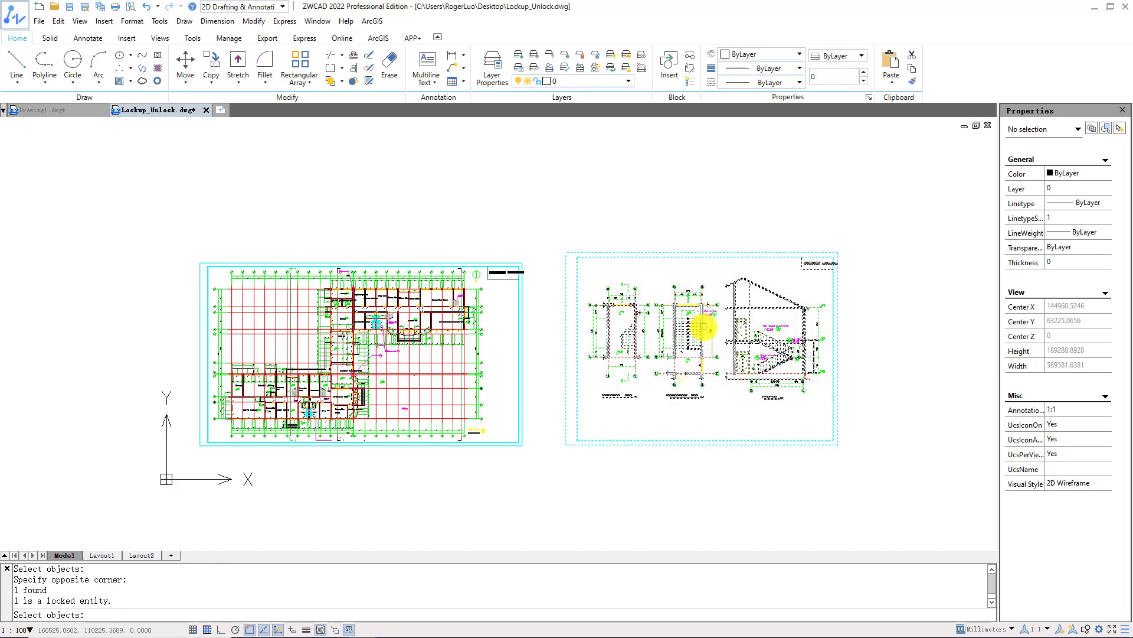
left_click(824, 441)
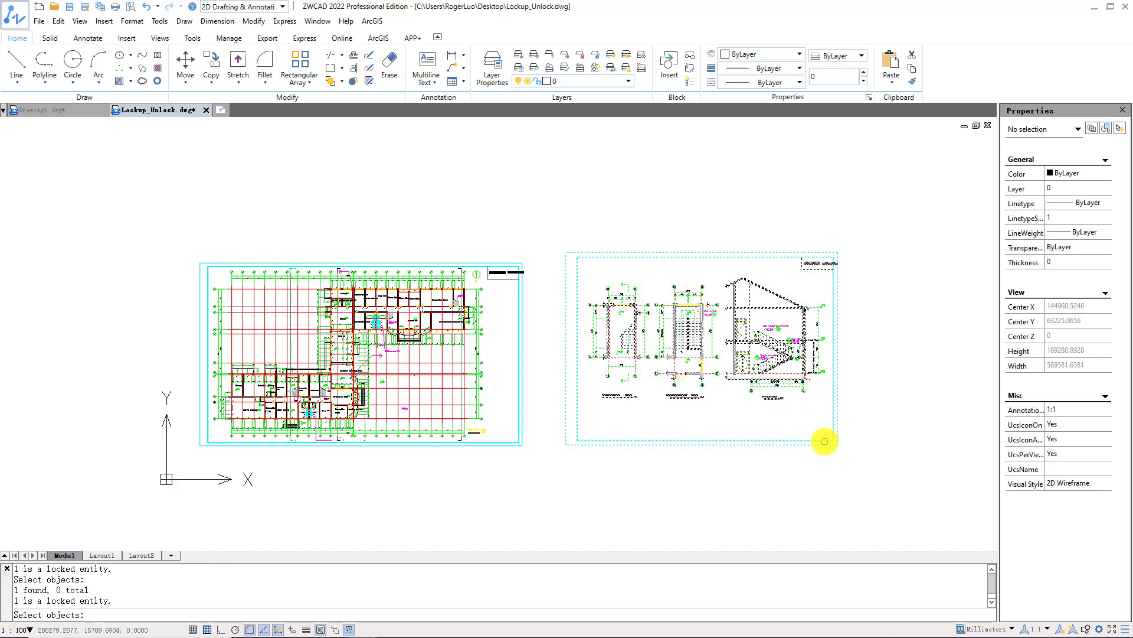
key("Escape")
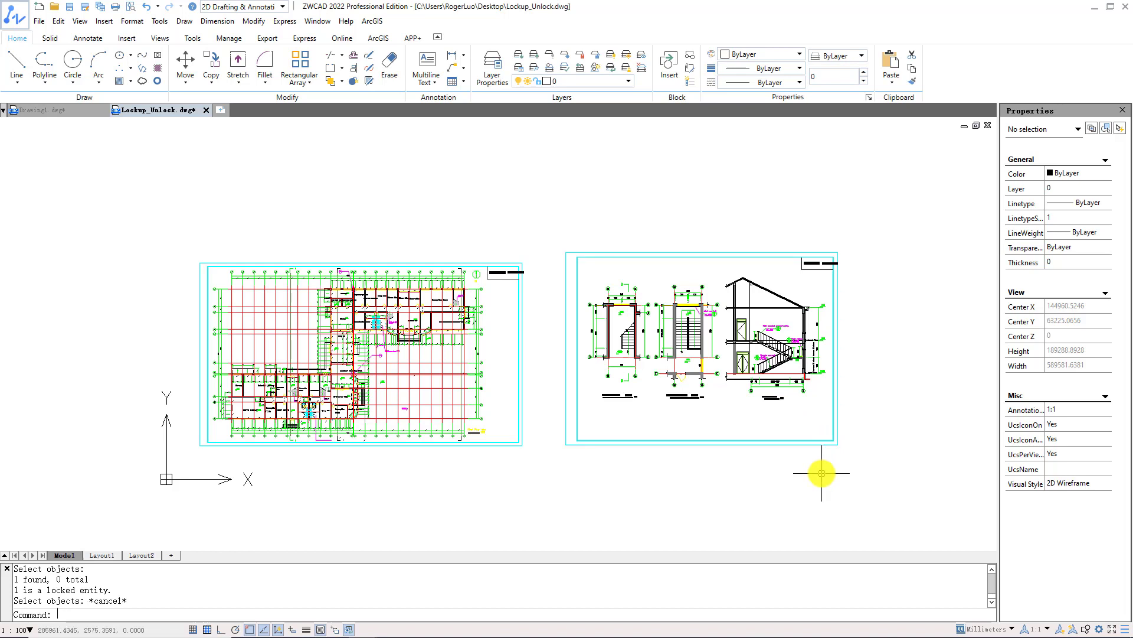
UNLOCK the drawing by picking it and entering its password.
type("UNLOCK")
key("Return")
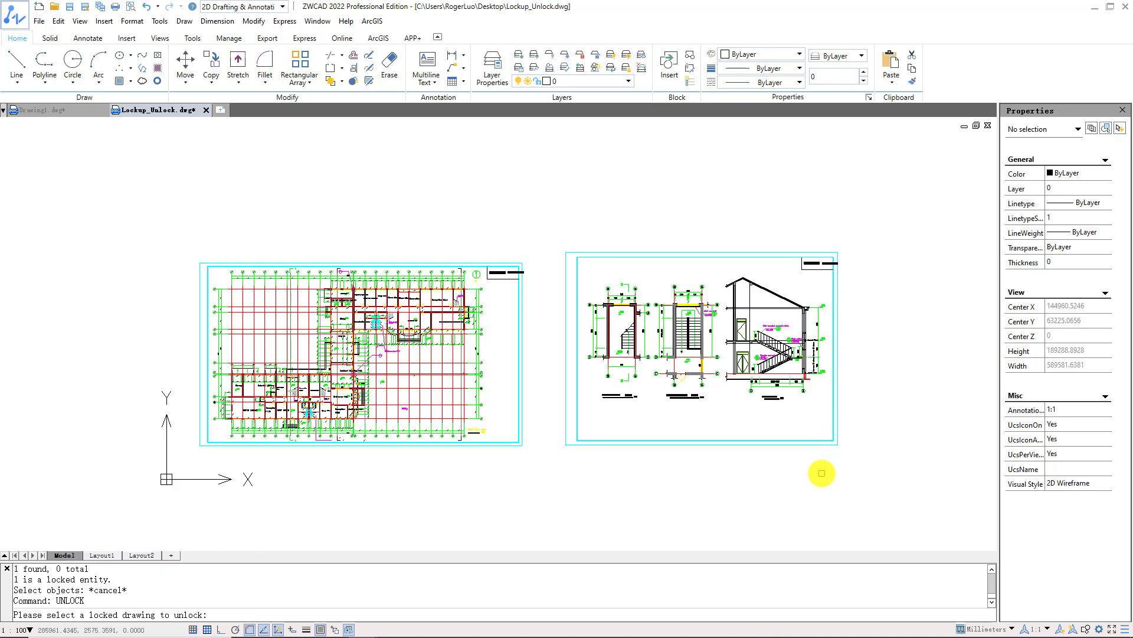
left_click(788, 444)
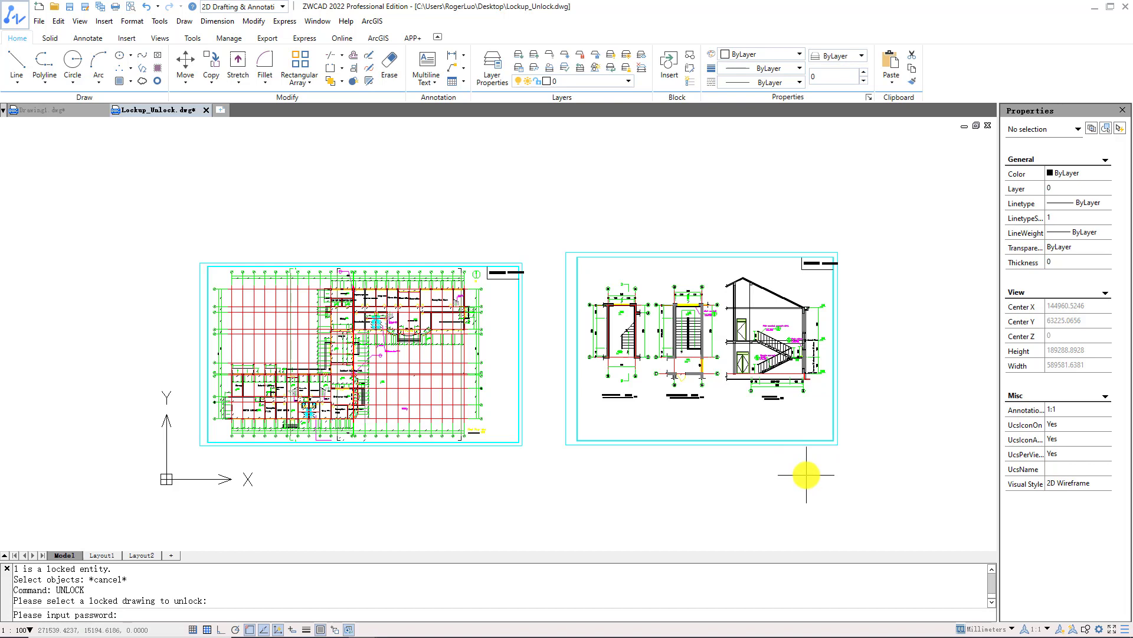
type("123456")
key("Return")
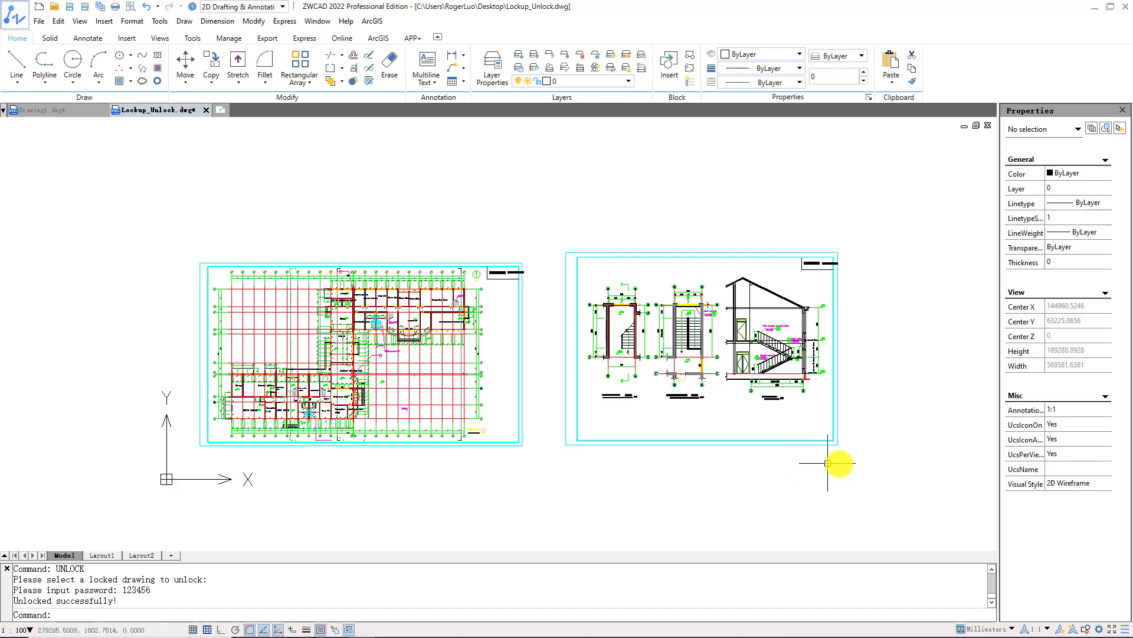
Move the whole right-hand sheet up and to the right.
type("m")
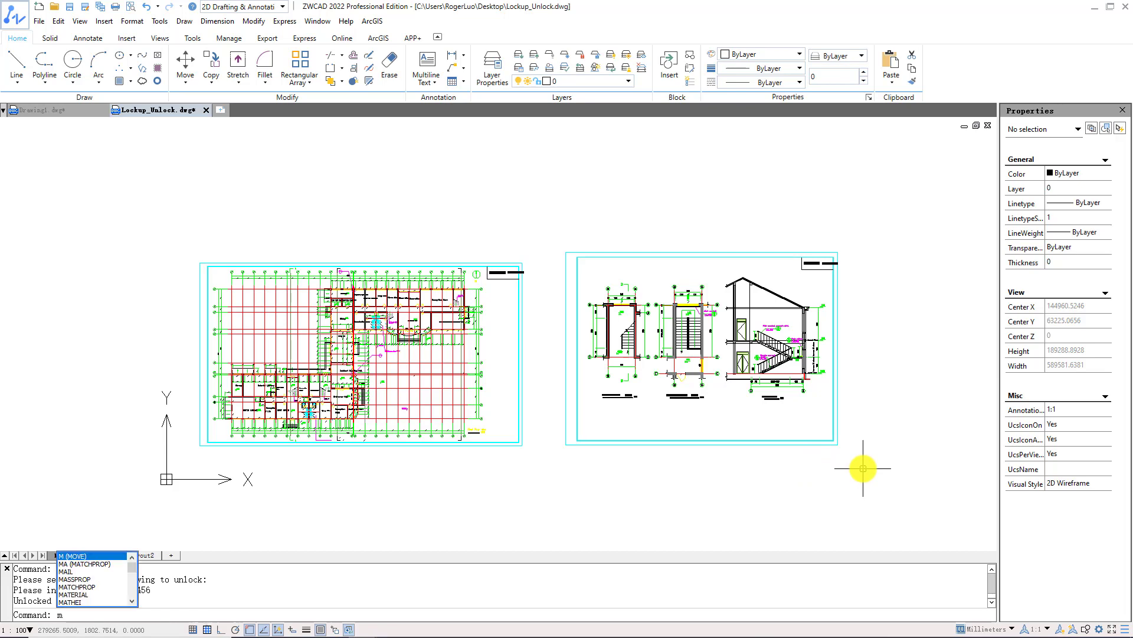
key("Return")
left_click(863, 469)
left_click(537, 230)
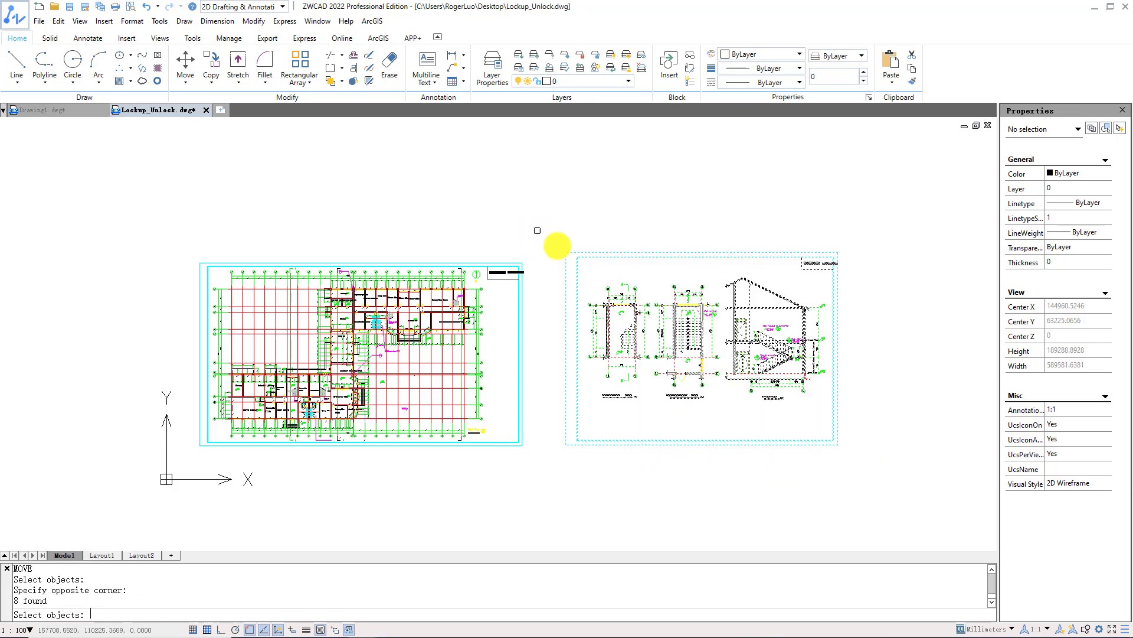
key("Return")
left_click(672, 399)
left_click(751, 327)
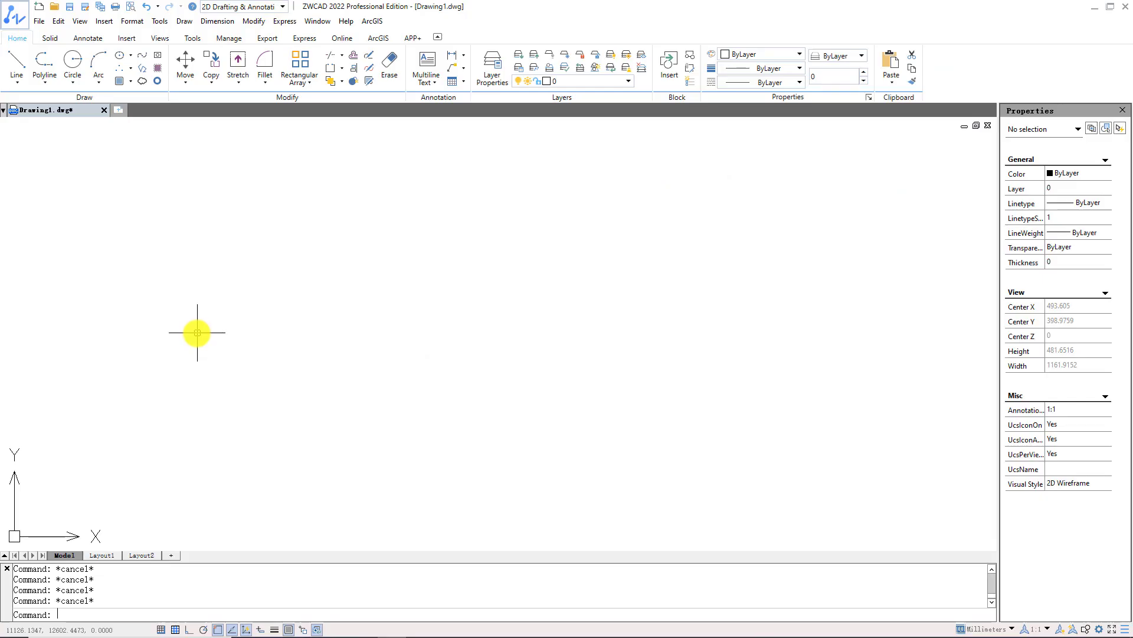
Open File Compare_Old_AEC.dwg, ignoring the missing SHX fonts.
left_click(60, 8)
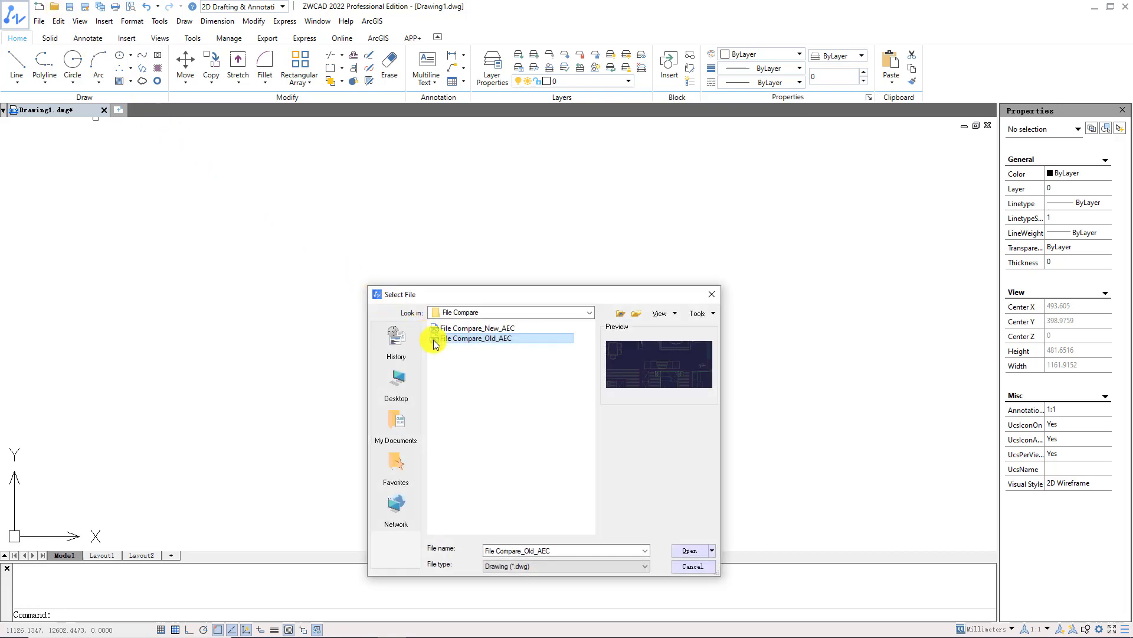
left_click(689, 546)
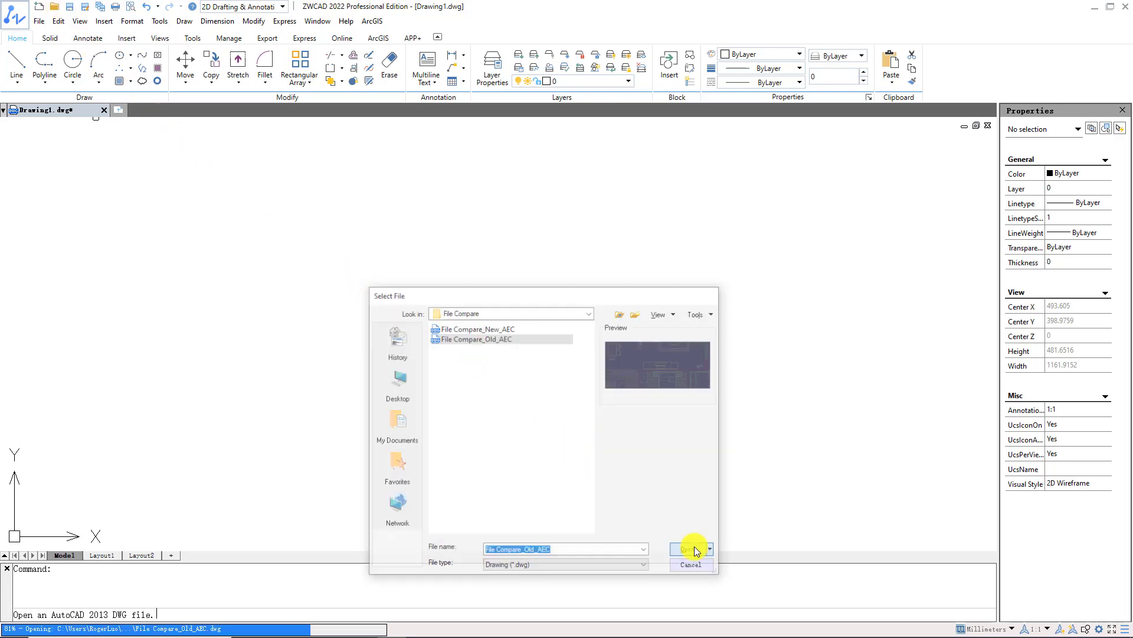
left_click(539, 448)
scroll(544, 378, "down", 8)
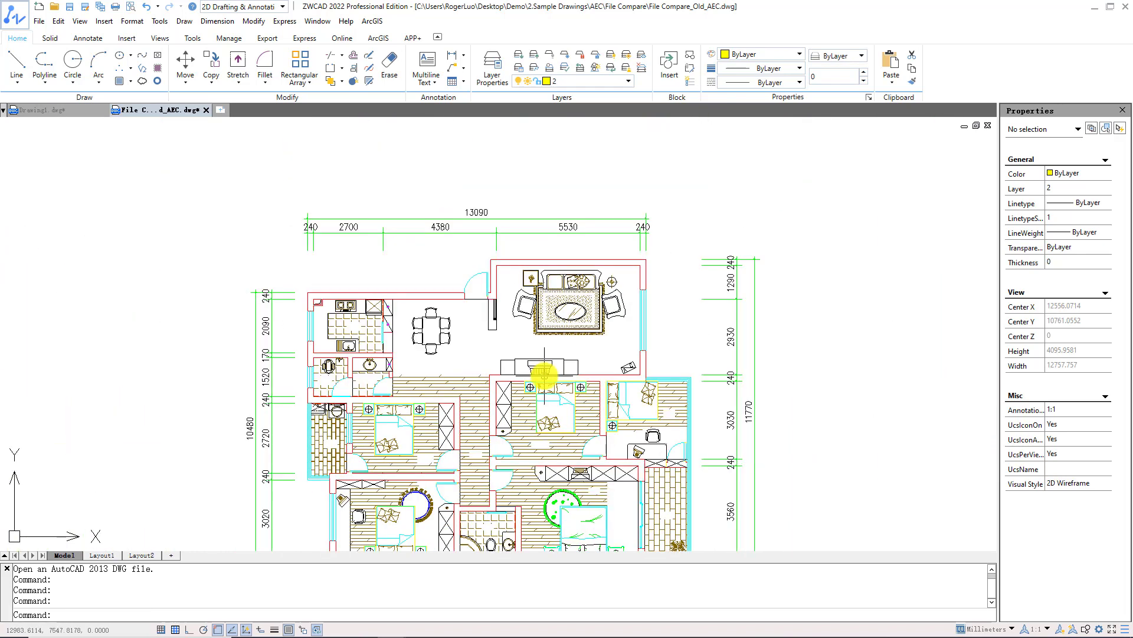
Run FCMP and compare against File Compare_New_AEC.dwg.
type("fcmp")
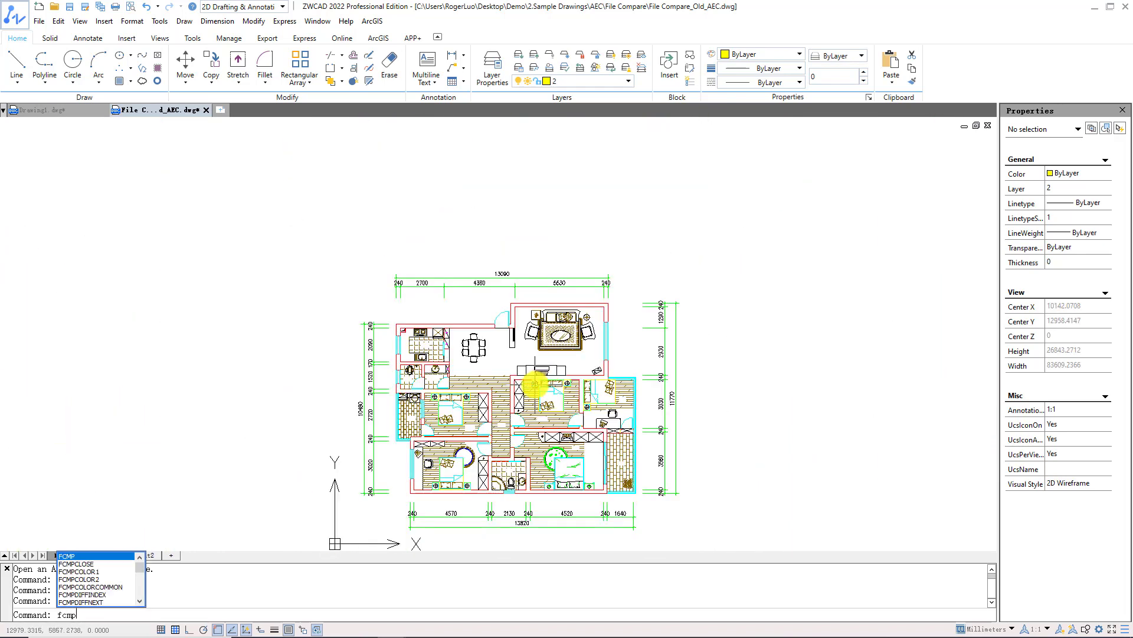
key("Return")
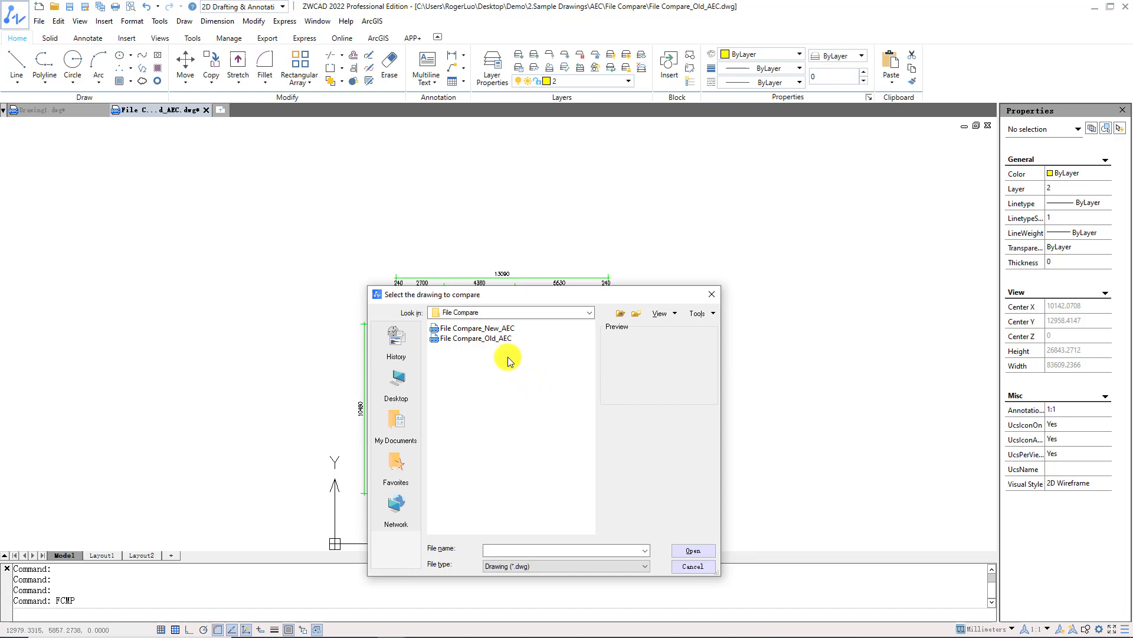
left_click(467, 328)
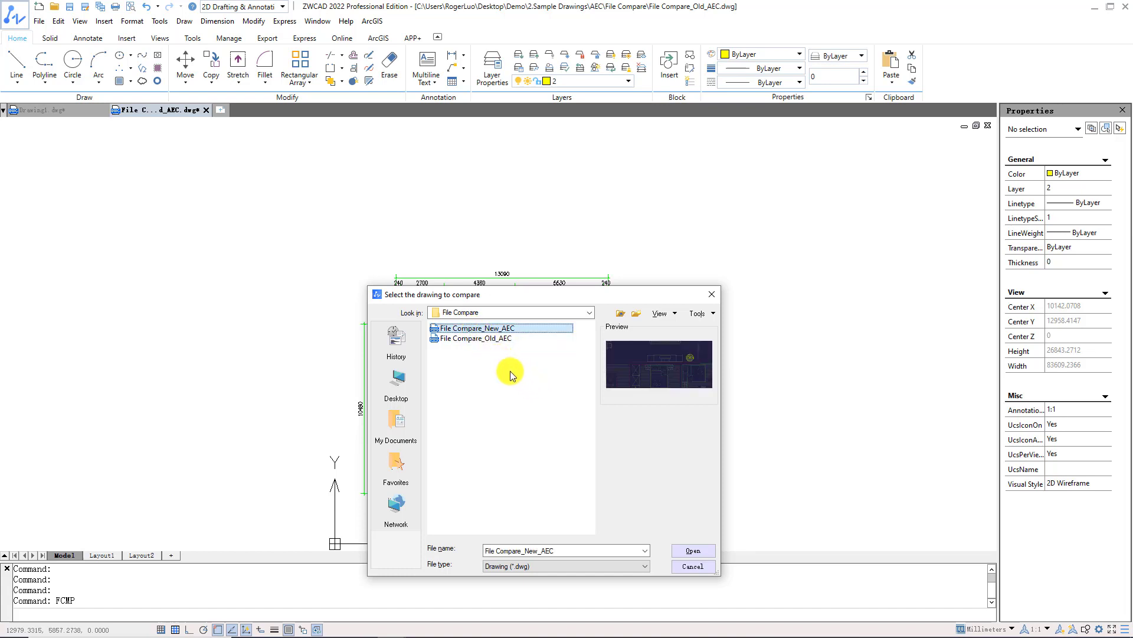
left_click(679, 551)
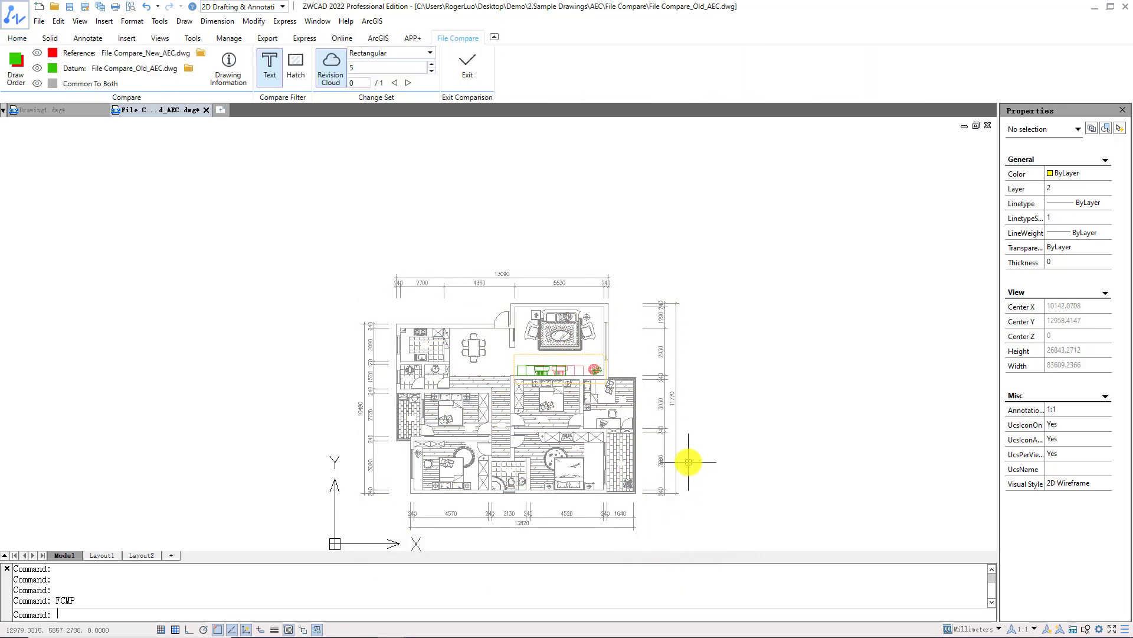
Zoom into the changed sofa and plant area, then show Drawing Information for the compared files.
middle_click_drag(688, 460, 680, 392)
scroll(683, 389, "up", 3)
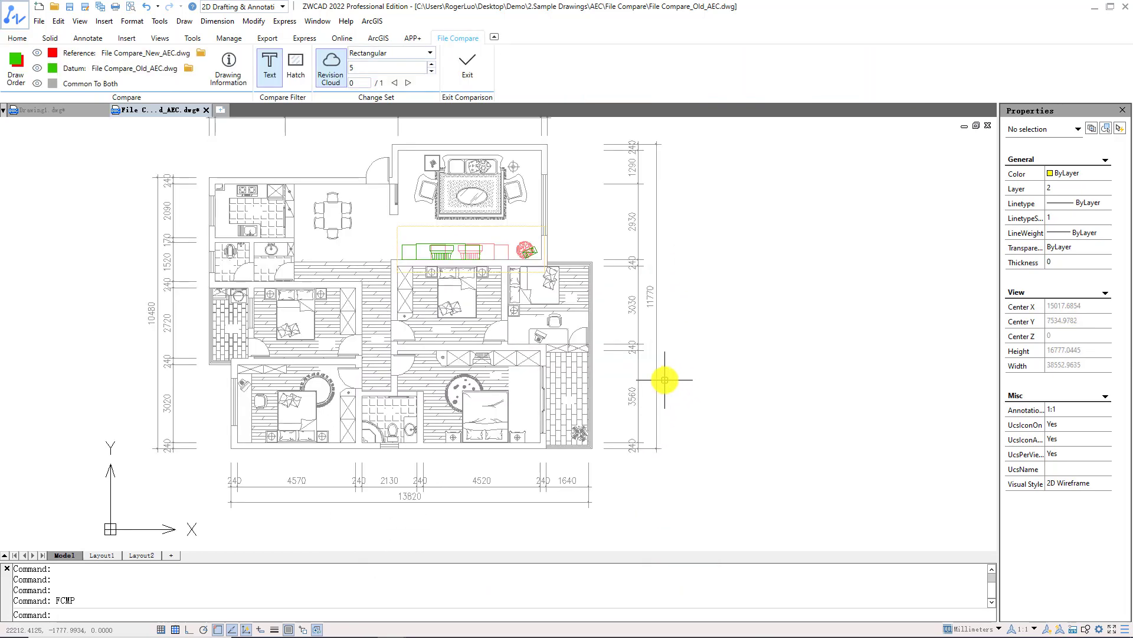
middle_click_drag(711, 412, 712, 412)
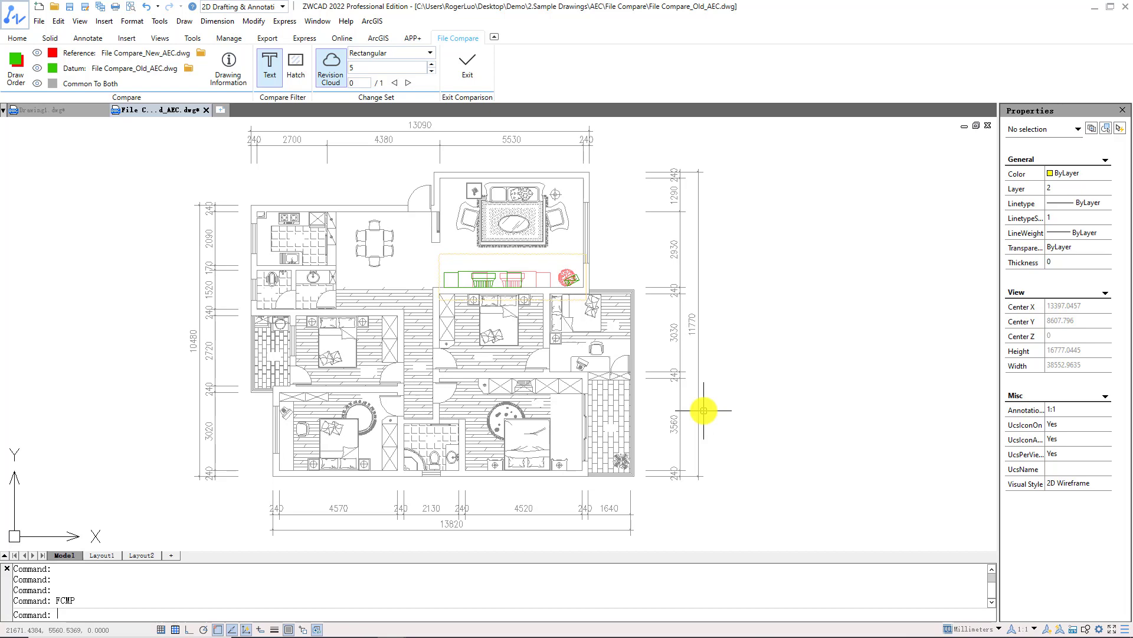
scroll(597, 275, "up", 4)
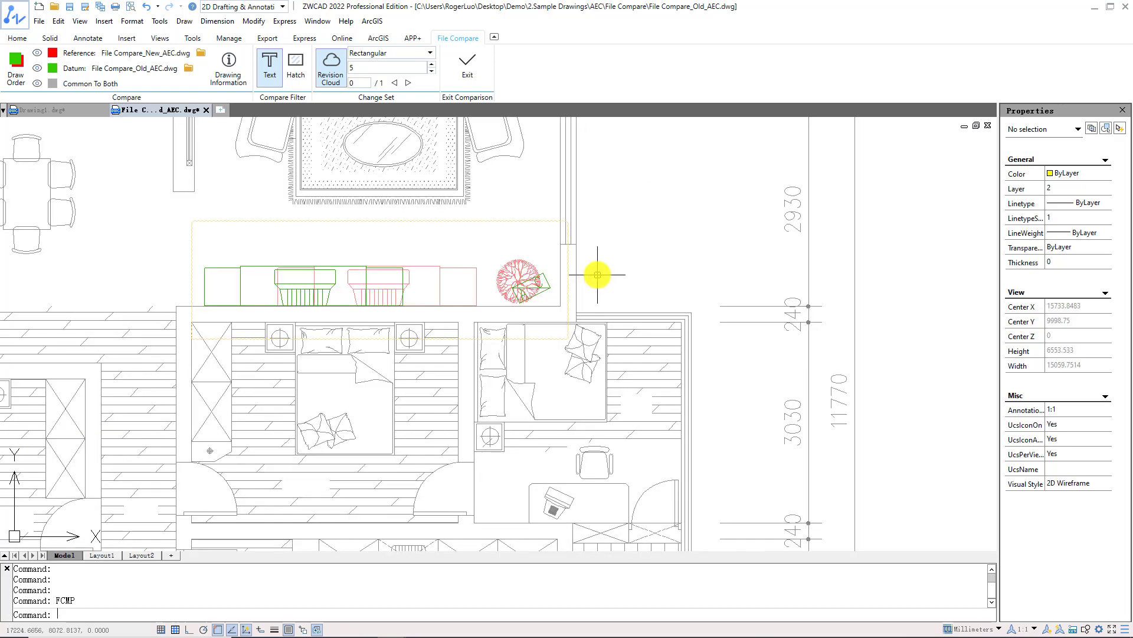
scroll(597, 275, "up", 1)
mouse_move(598, 275)
middle_mouse_down()
mouse_move(743, 288)
mouse_move(856, 317)
middle_mouse_up()
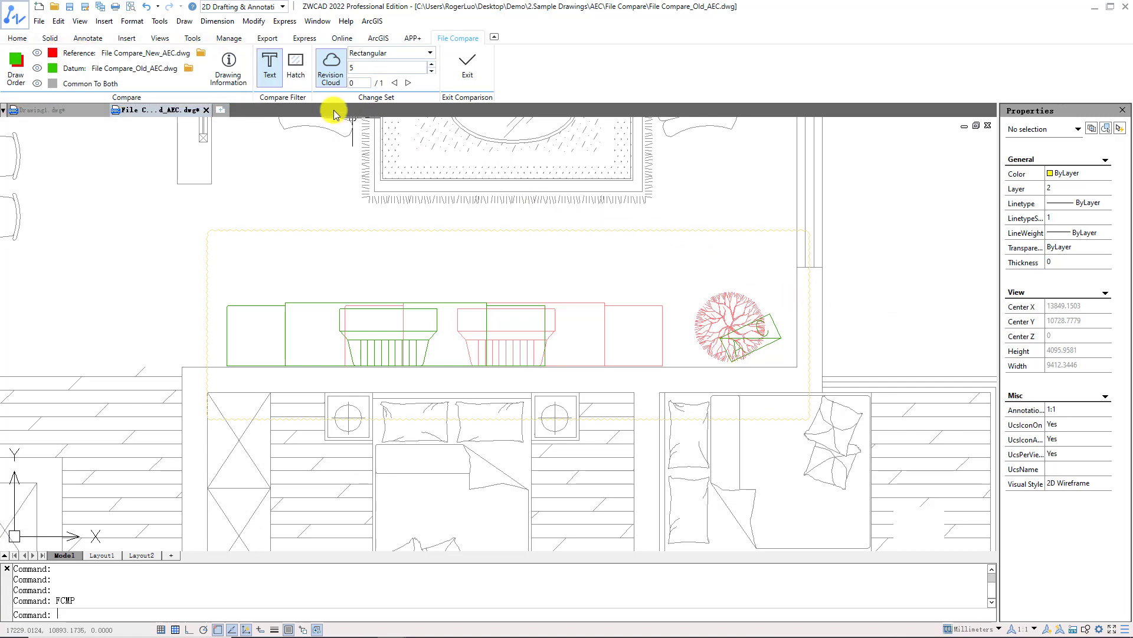
left_click(240, 80)
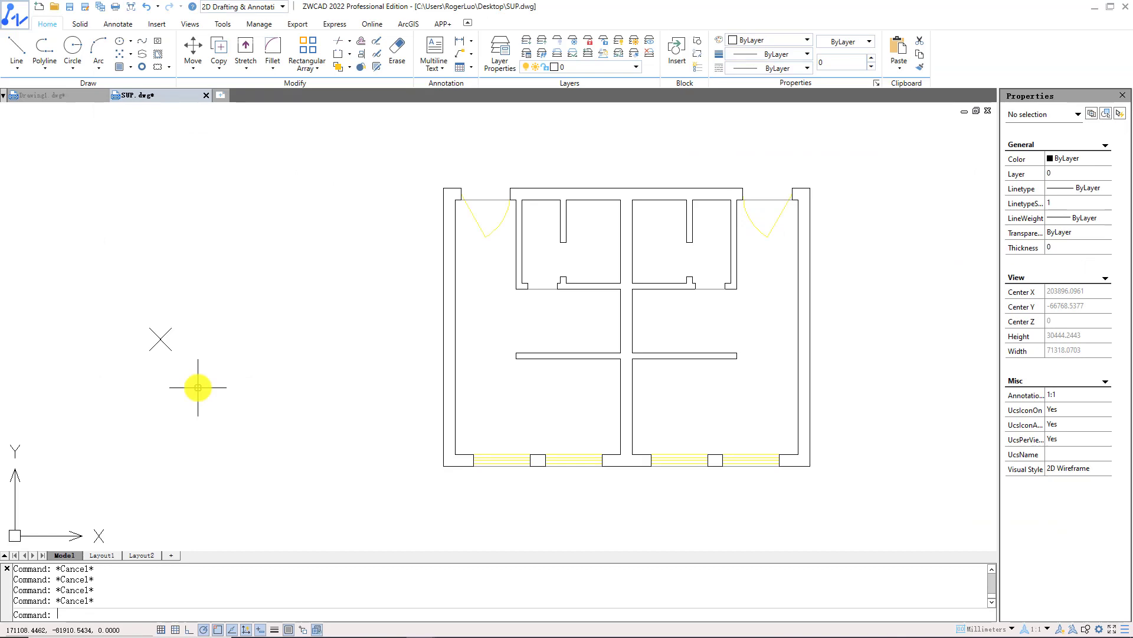
Select the crossed-square Tile block left of the plan, then clear the selection.
left_click(168, 348)
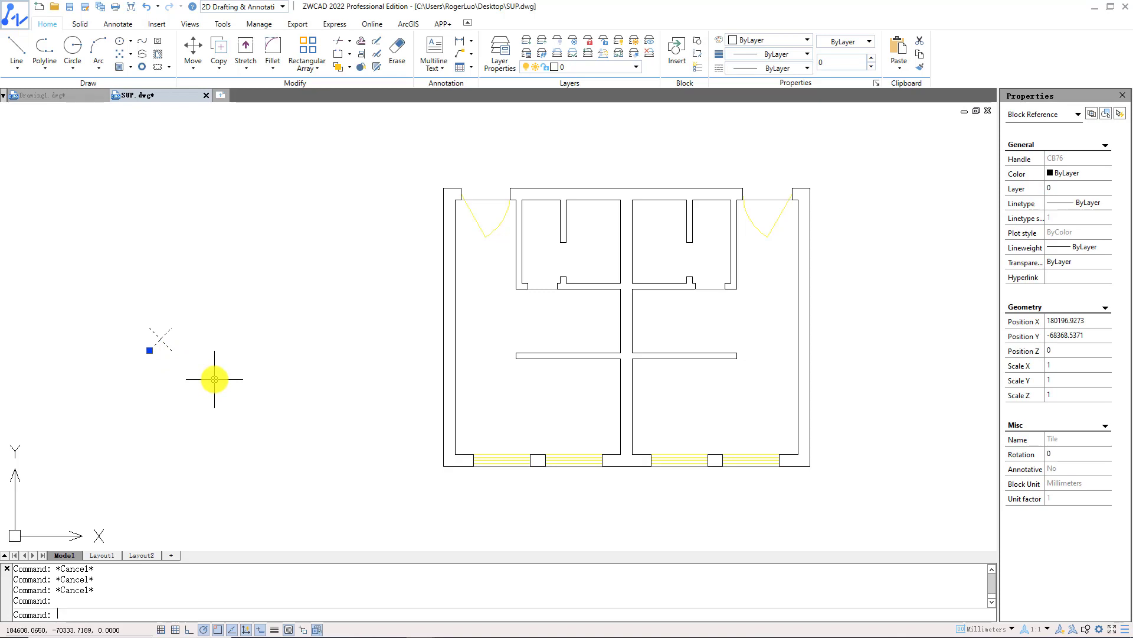
key("Escape")
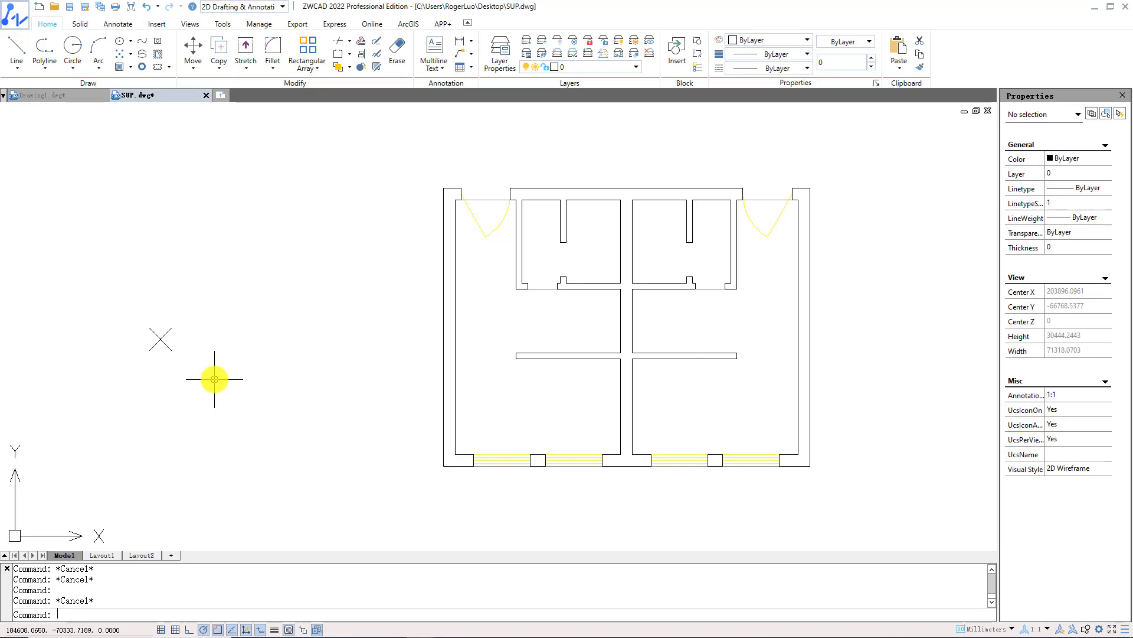
Run SUPERHATCH, check the Xref and Image options, and confirm Block fill with Tile.
type("superhatch")
key("Return")
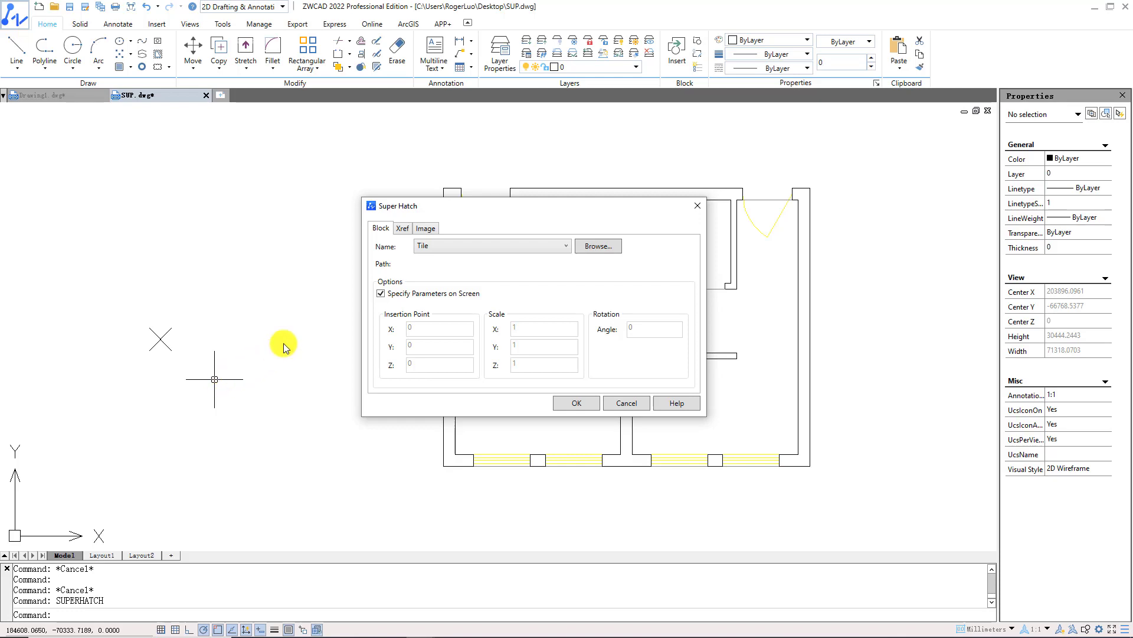
left_click(407, 230)
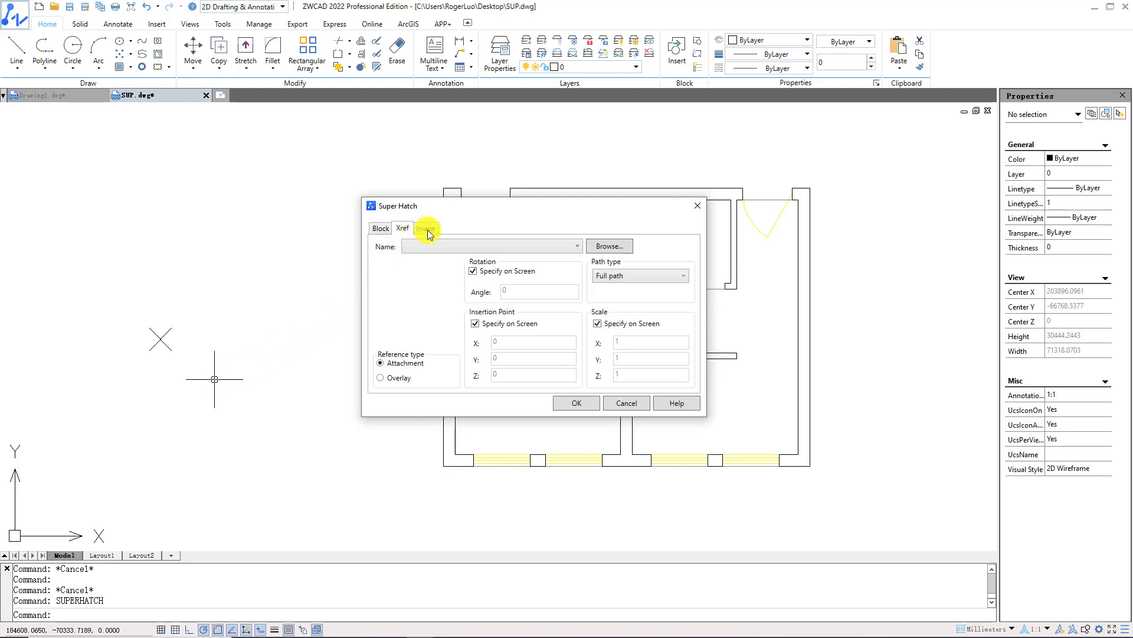
left_click(428, 230)
left_click(387, 230)
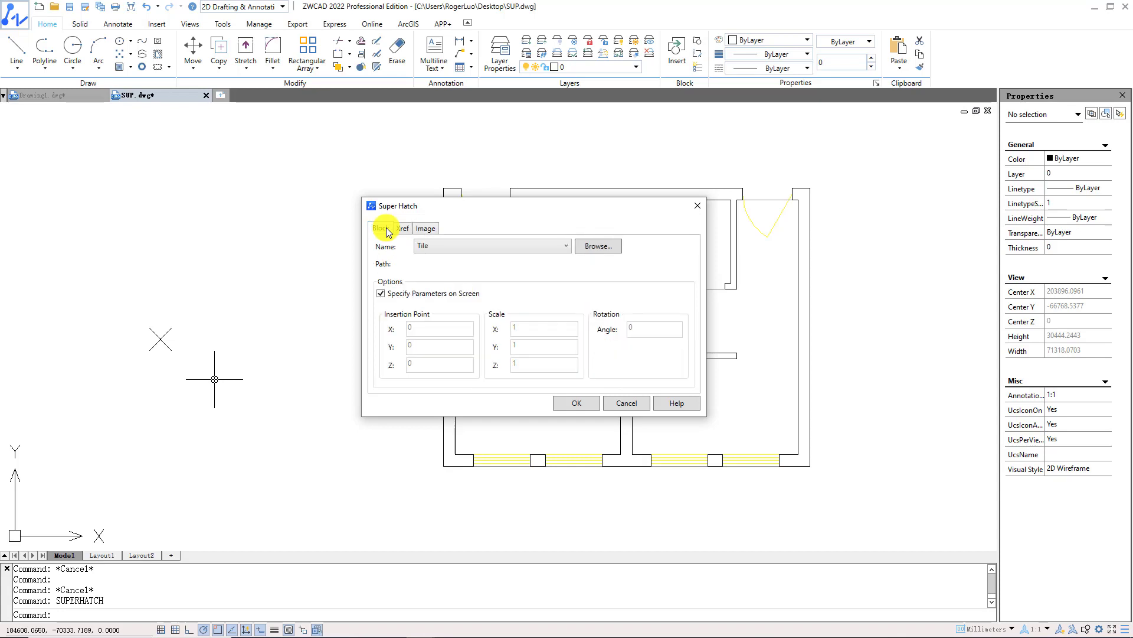
left_click(563, 248)
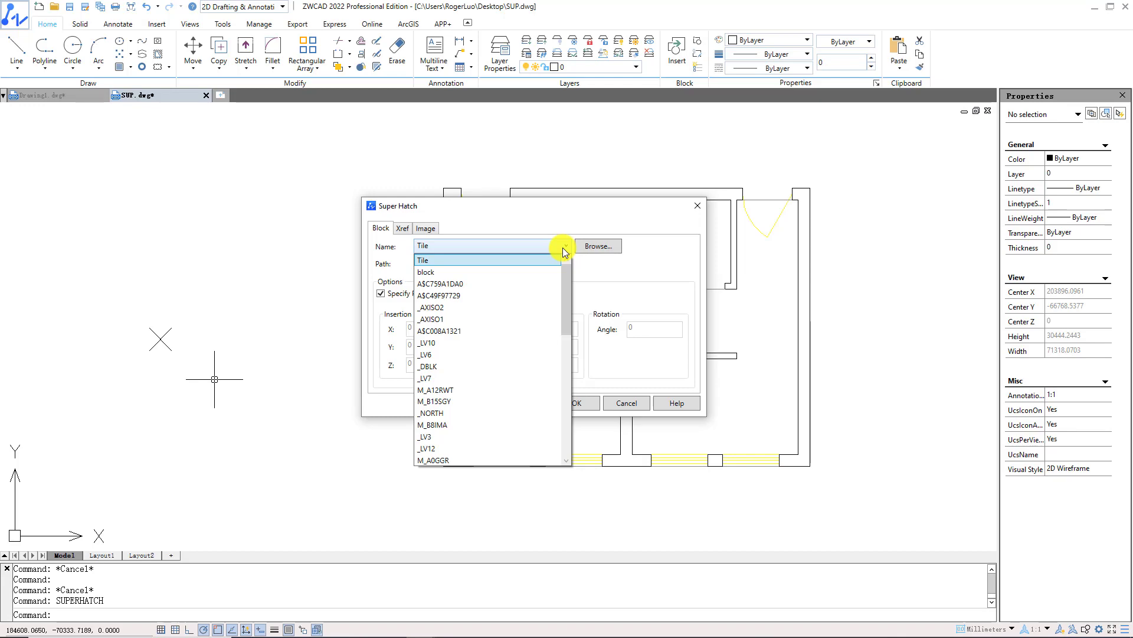
left_click(564, 248)
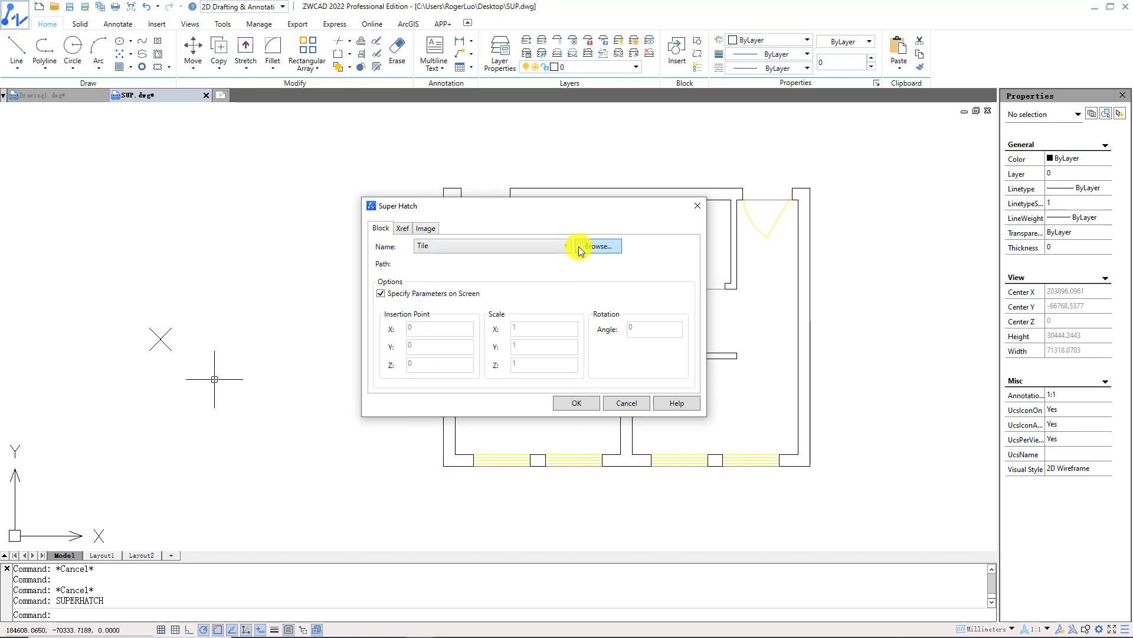
left_click(580, 248)
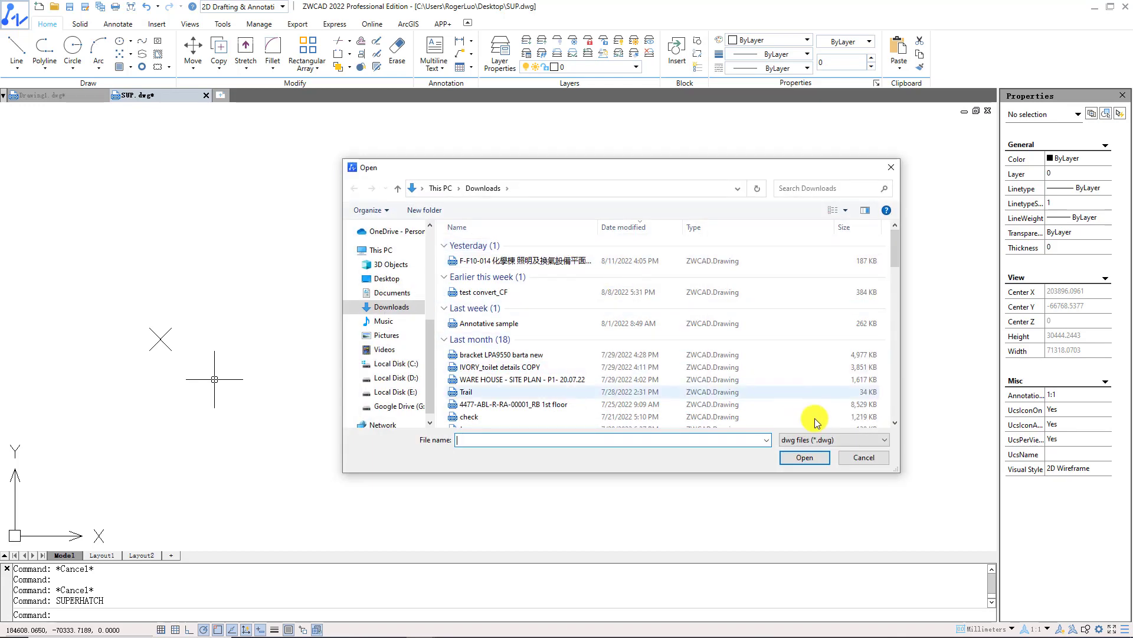
left_click(865, 459)
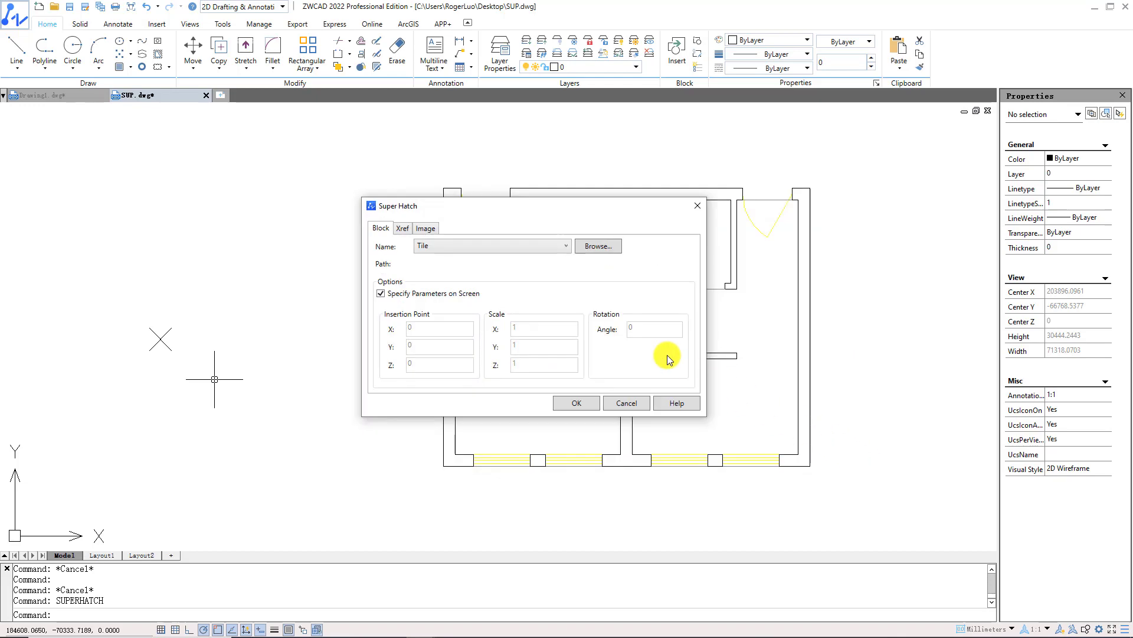
left_click(577, 403)
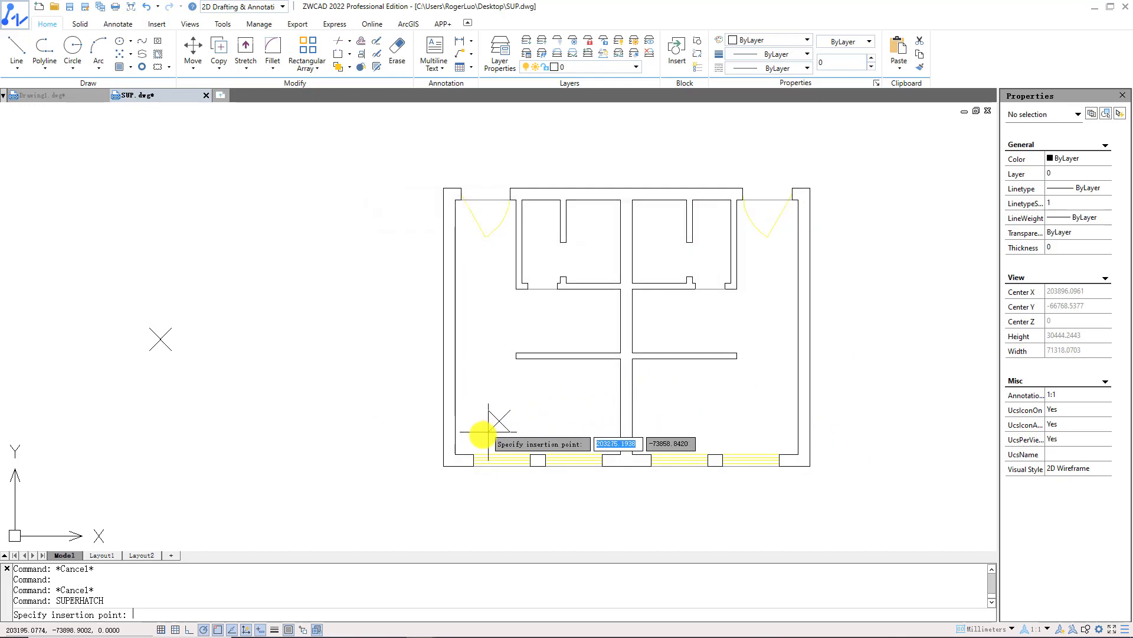
Place the first tile at the lower-left wall corner with scale 1 and rotation 0.
left_click(459, 450)
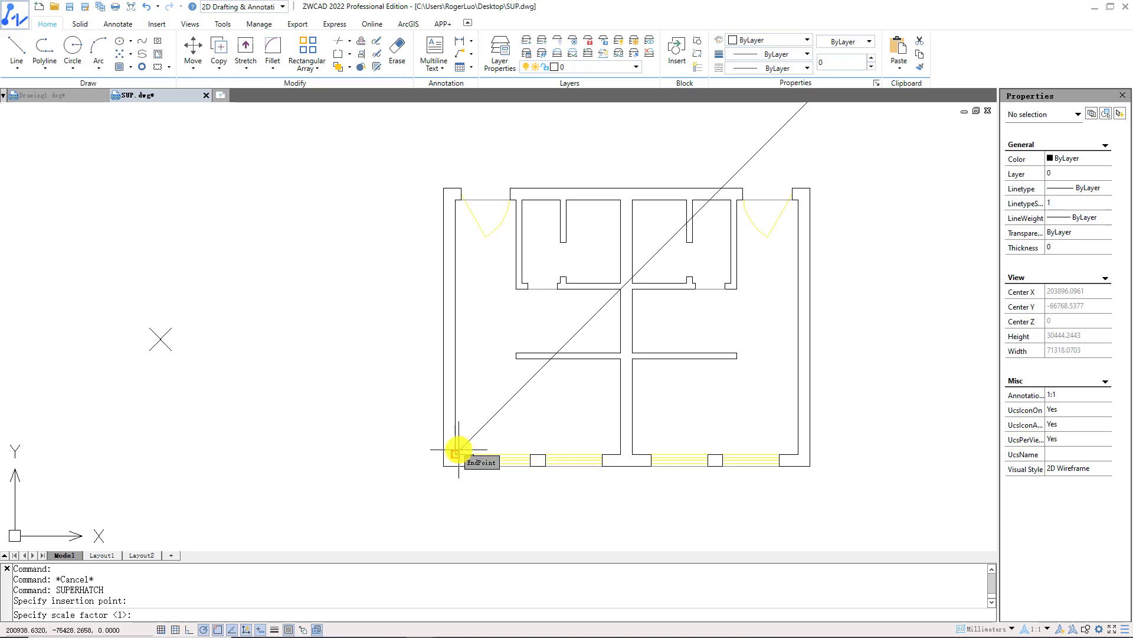
key("Return")
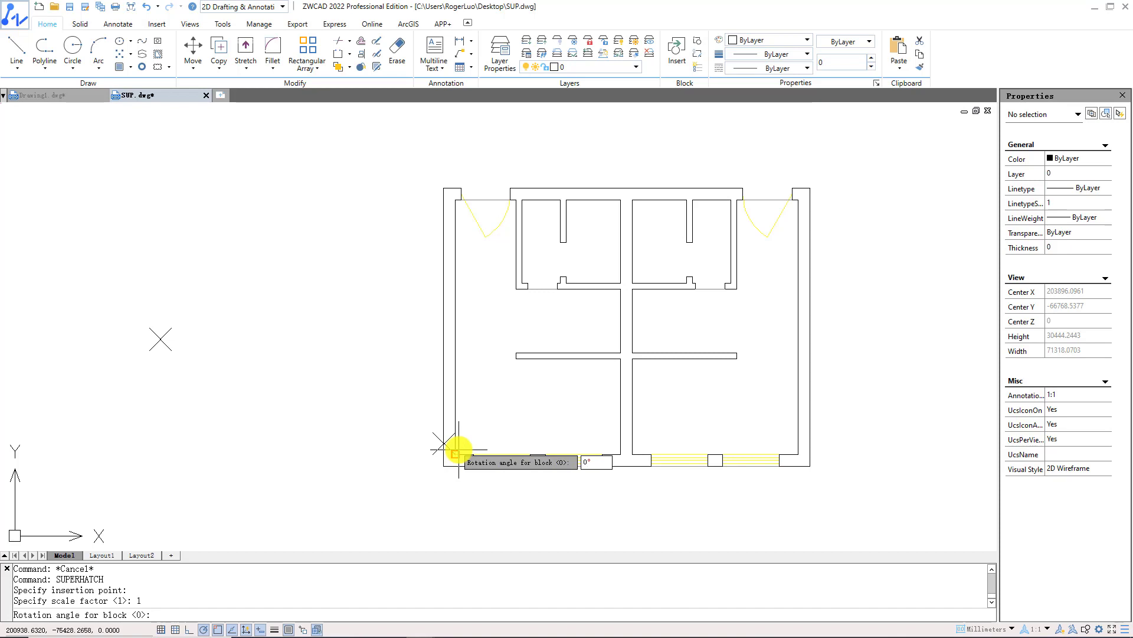
key("Return")
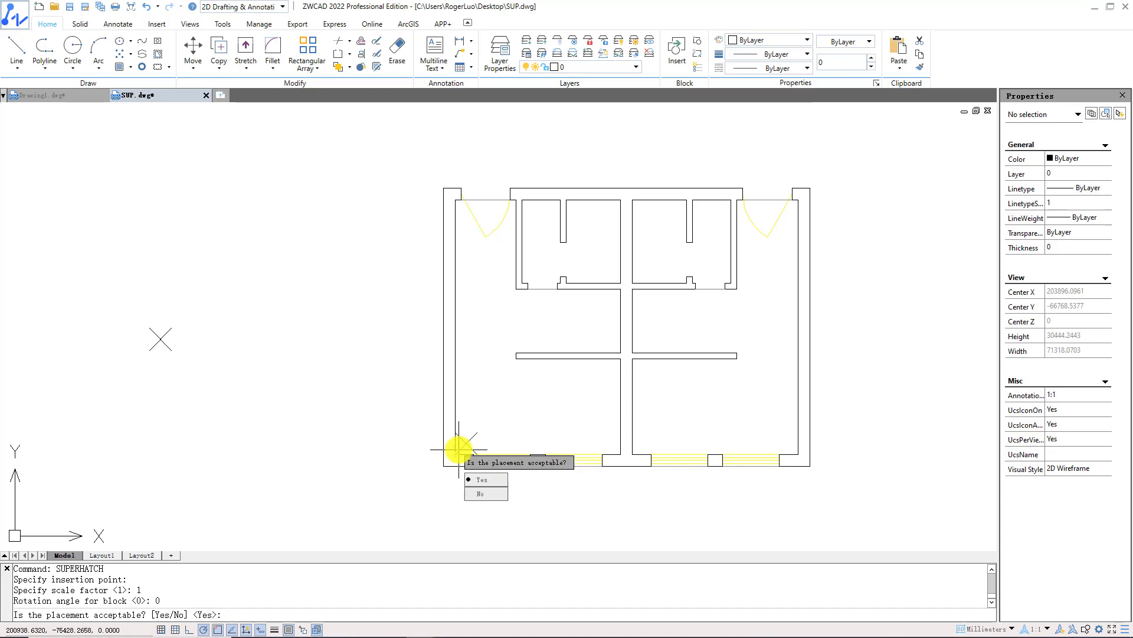
type("Y")
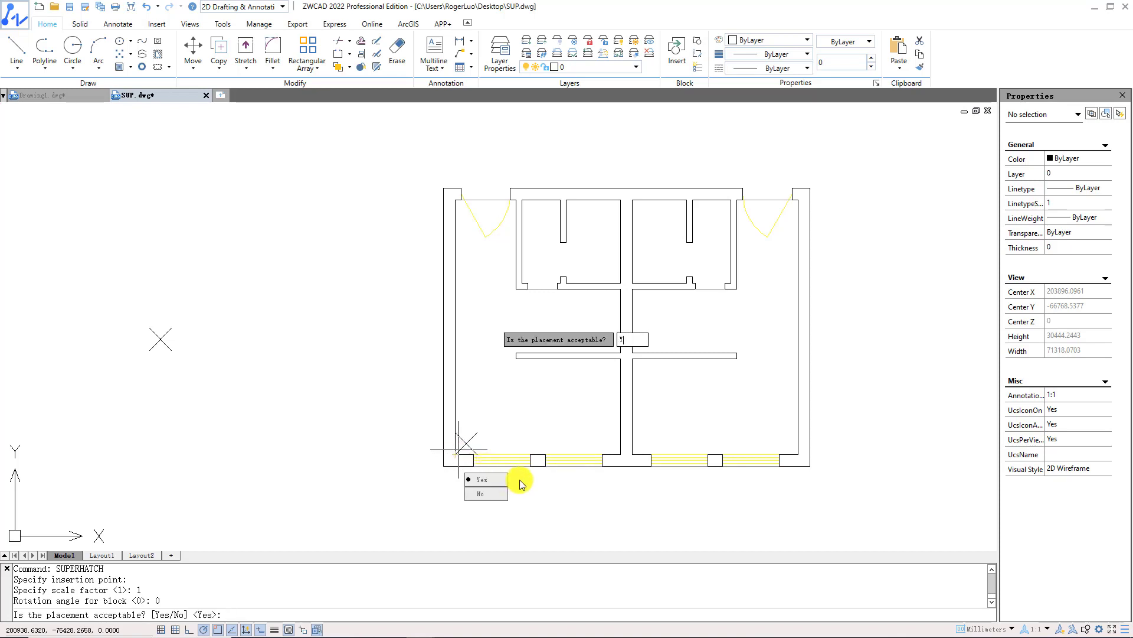
key("Return")
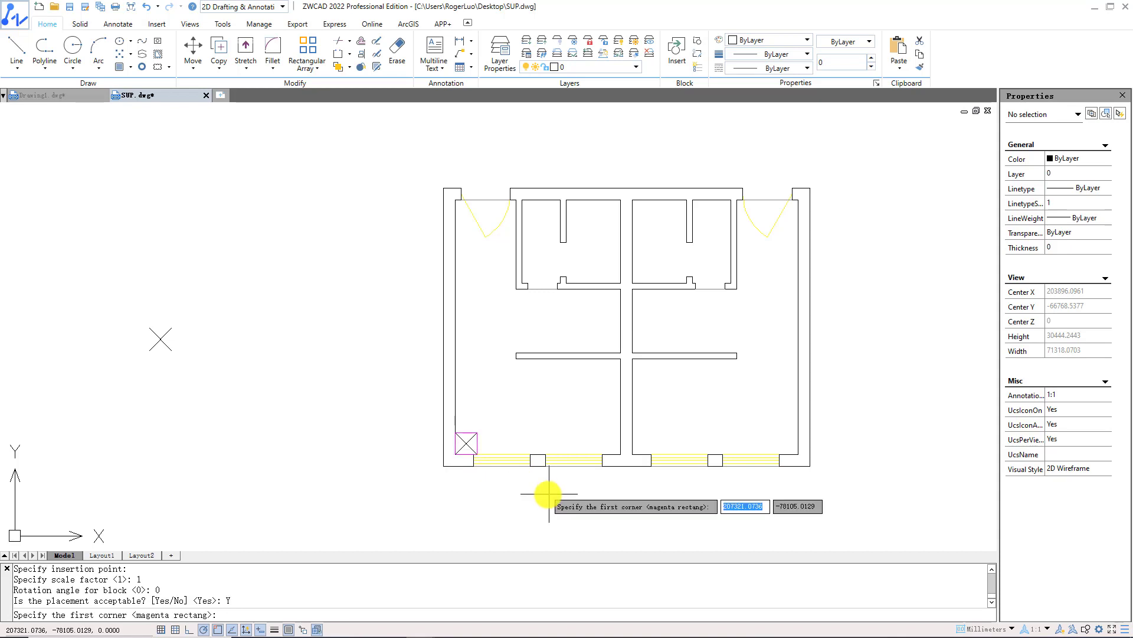
Set the repeat boundary at the tile and fill the left and lower-right rooms.
scroll(623, 492, "up", 2)
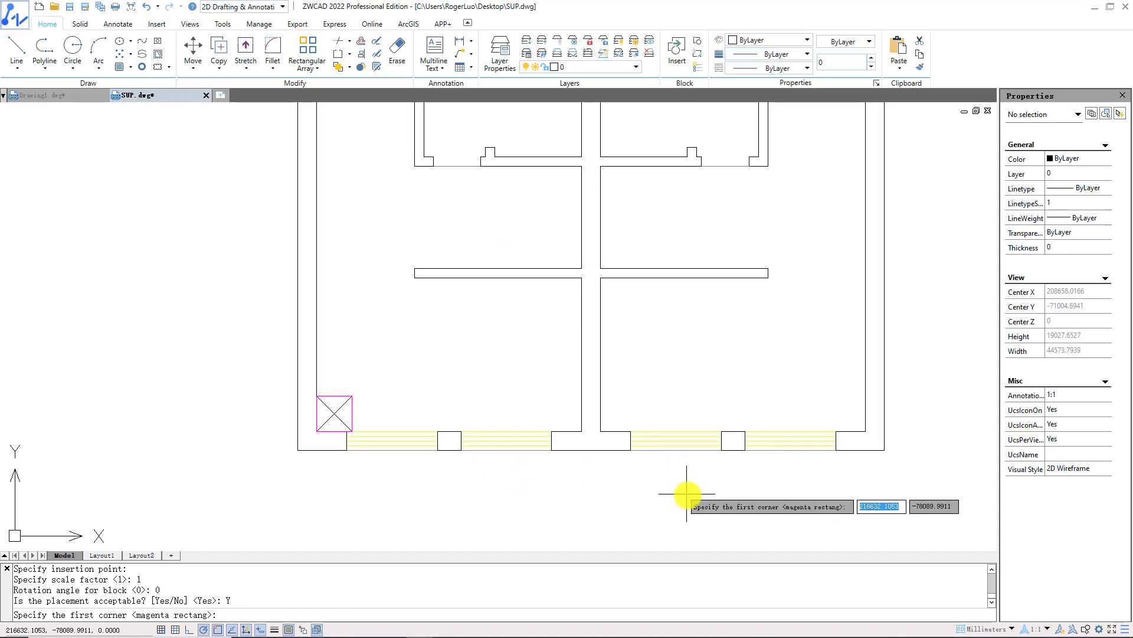
middle_click_drag(683, 498, 662, 554)
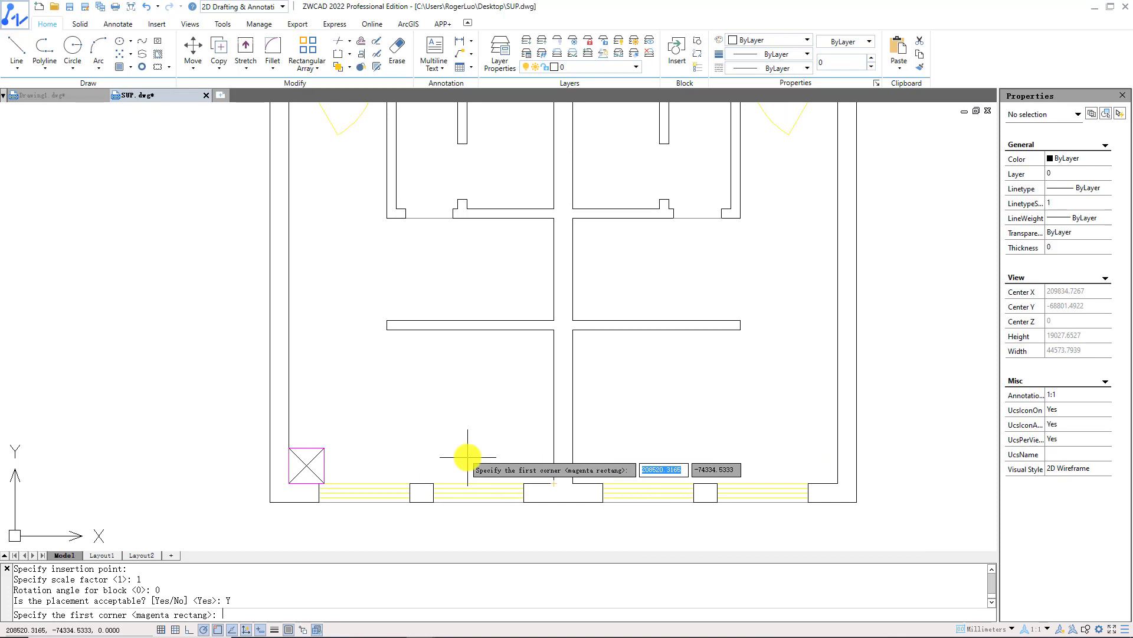
left_click(290, 483)
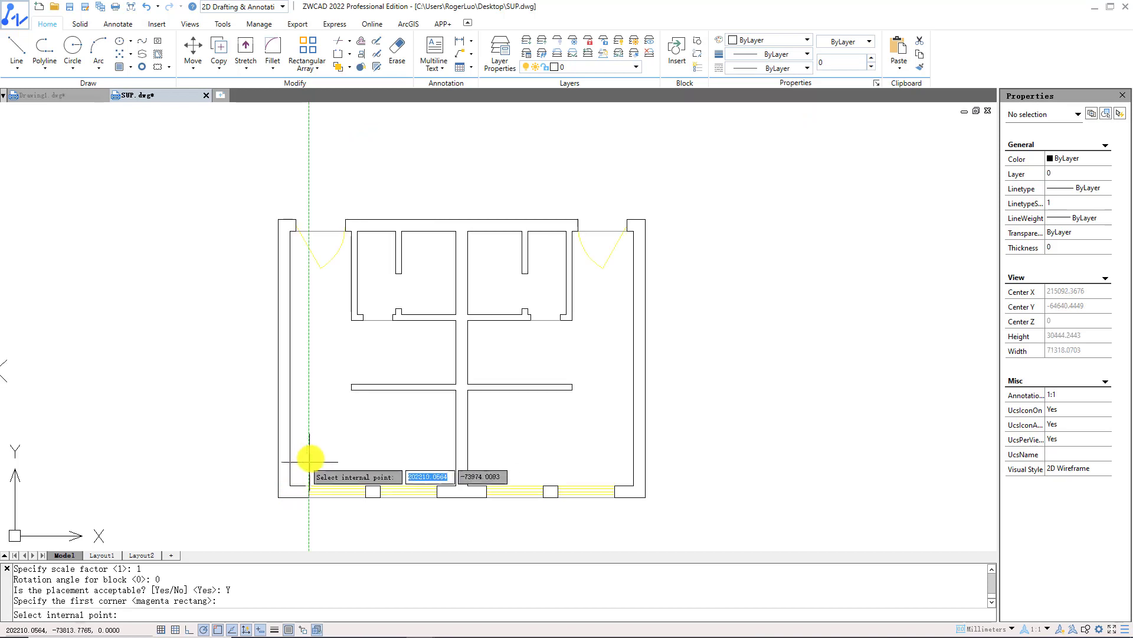
left_click(329, 357)
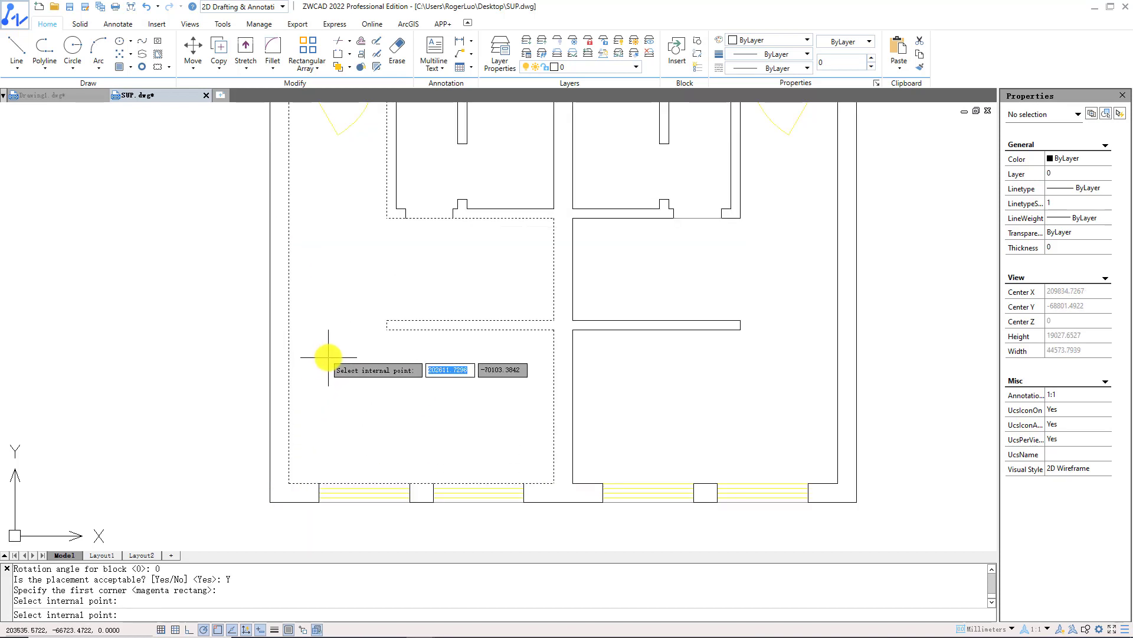
left_click(696, 374)
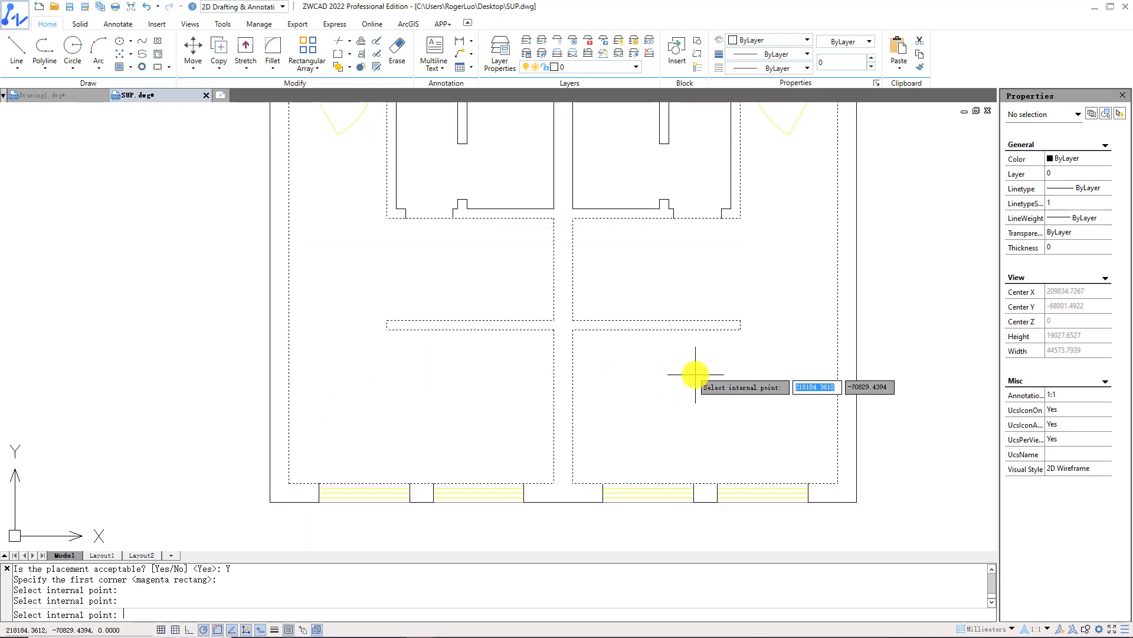
scroll(688, 381, "down", 2)
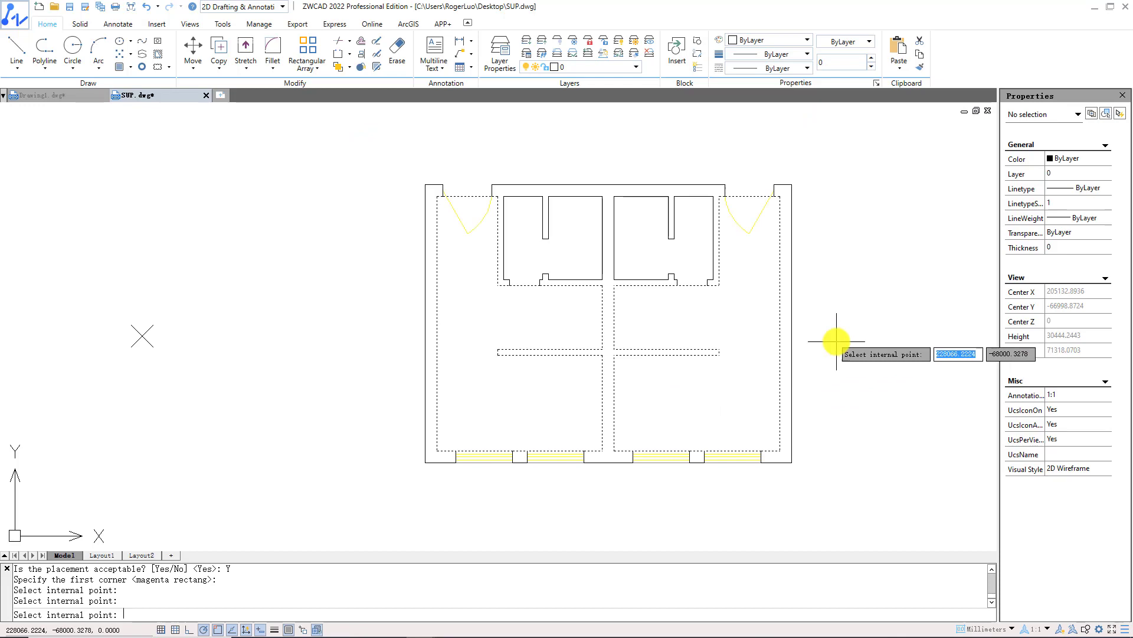
key("Return")
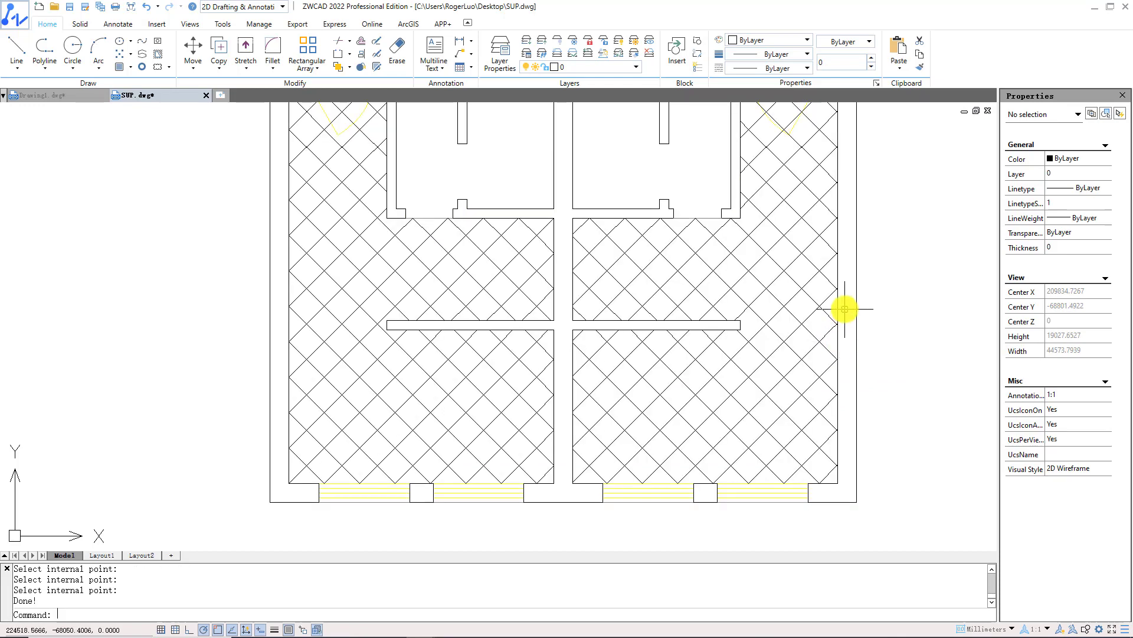
Shift the view to the filled rooms and drag a small selection window on empty canvas.
middle_click_drag(838, 312, 822, 380)
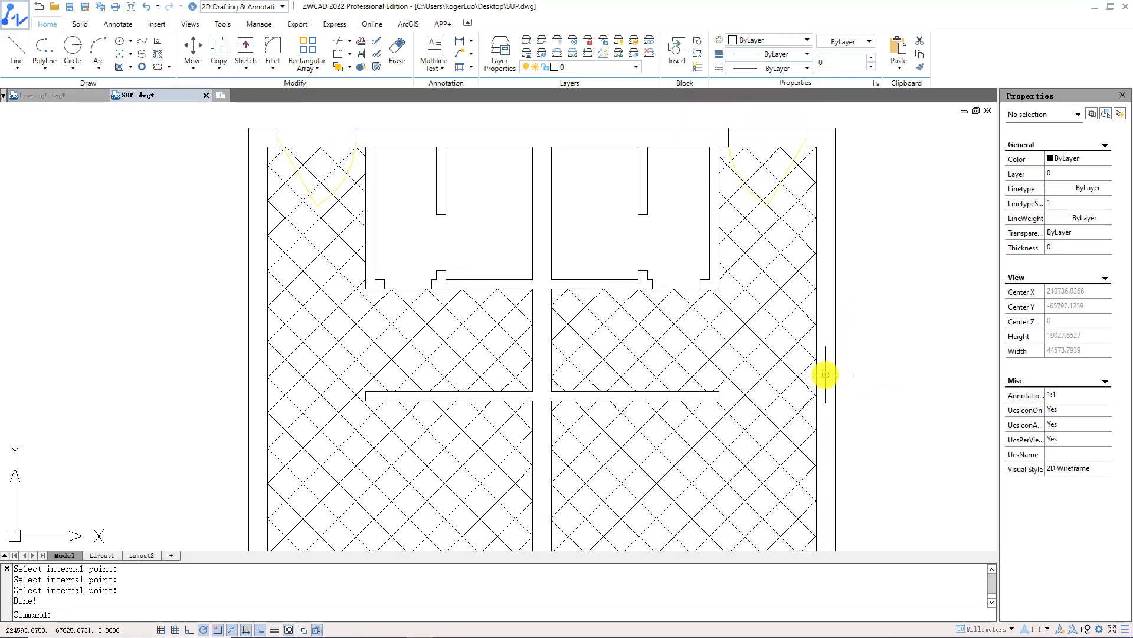
scroll(825, 374, "down", 2)
left_click(178, 366)
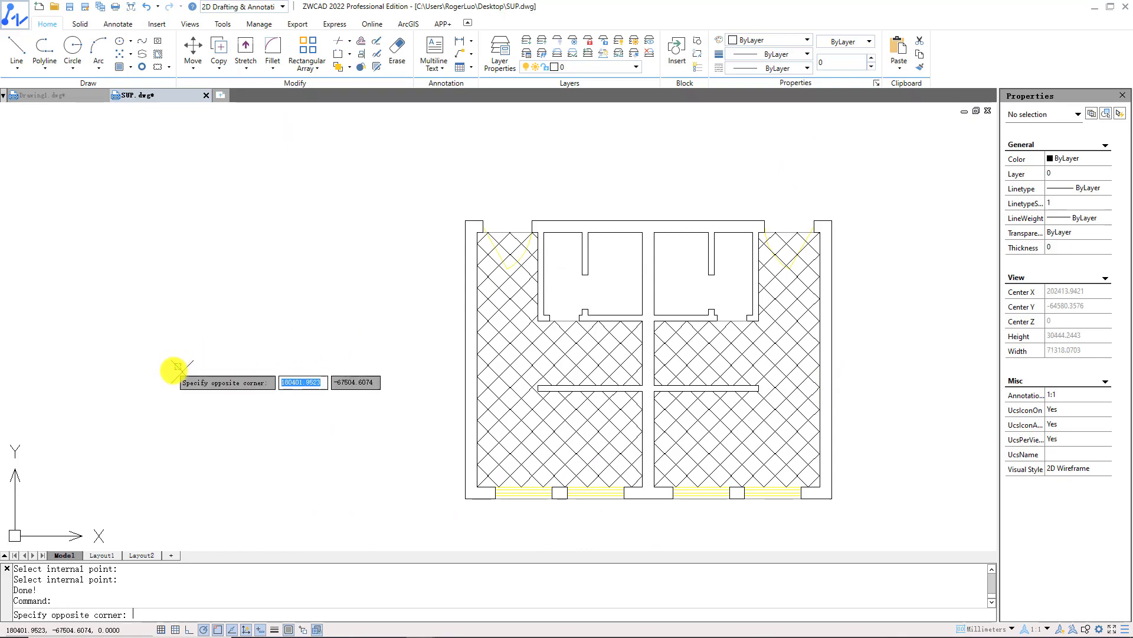
left_click(192, 357)
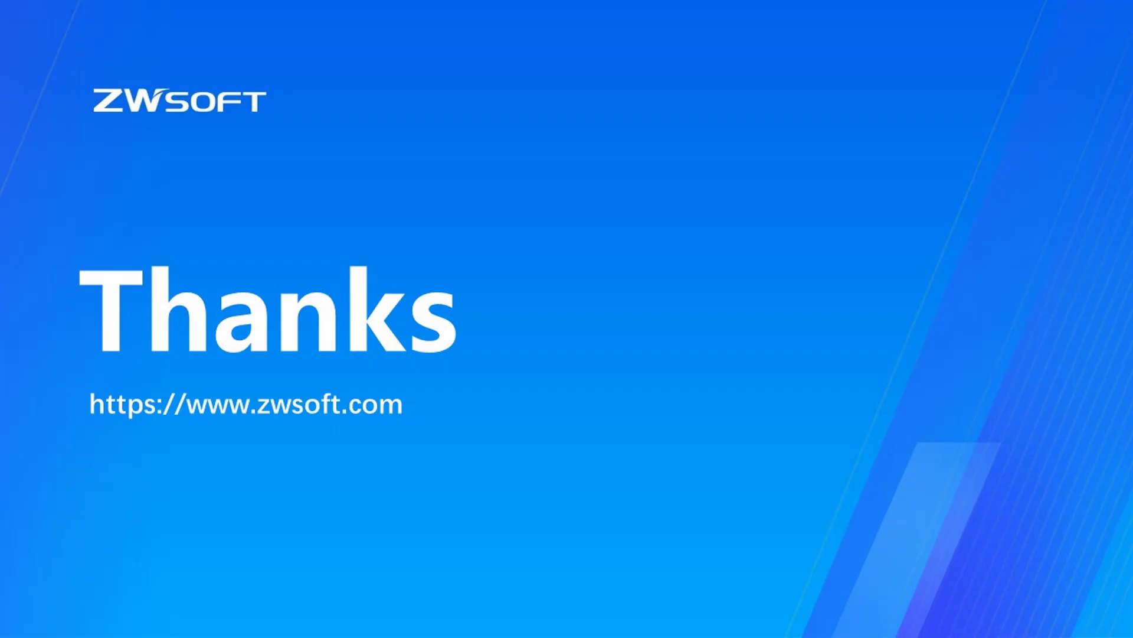